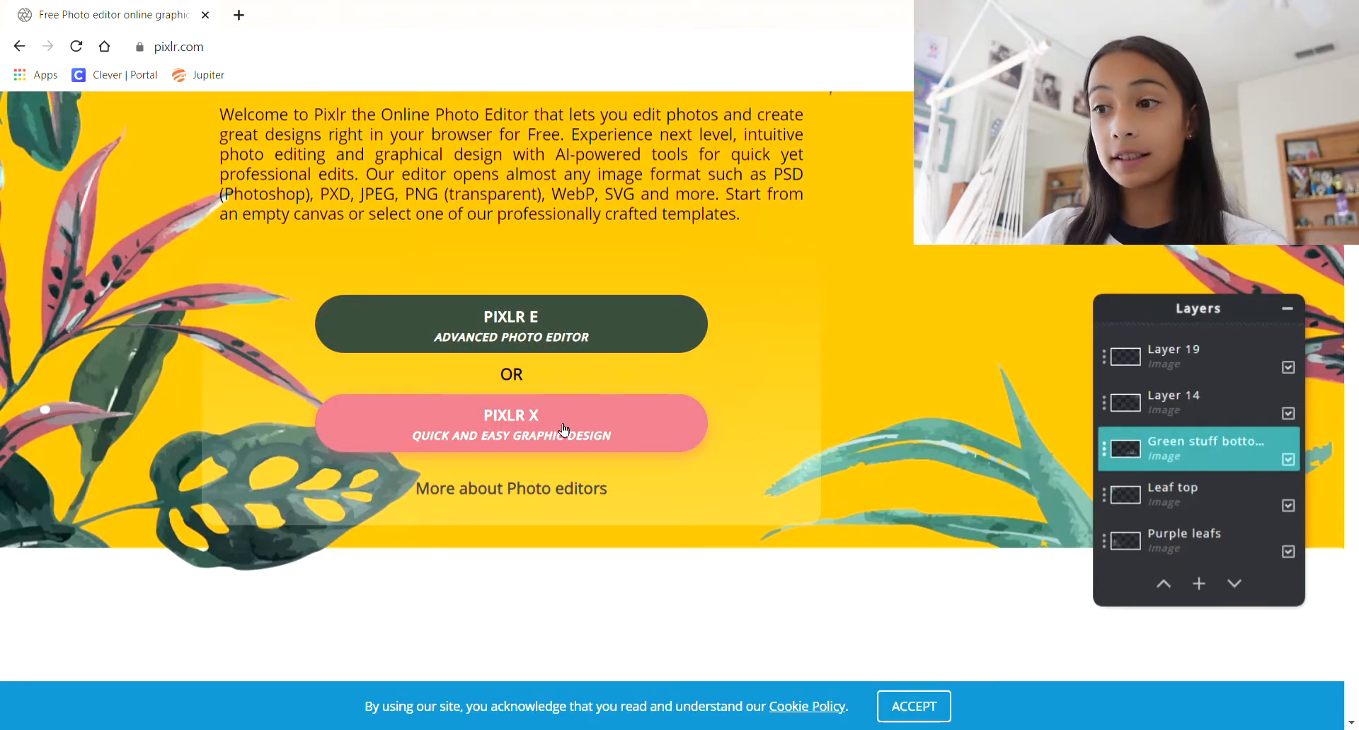
Open the Pixlr X editor and load the photo of the girl holding an HP laptop
{"action": "left_click", "coordinate": [534, 425]}
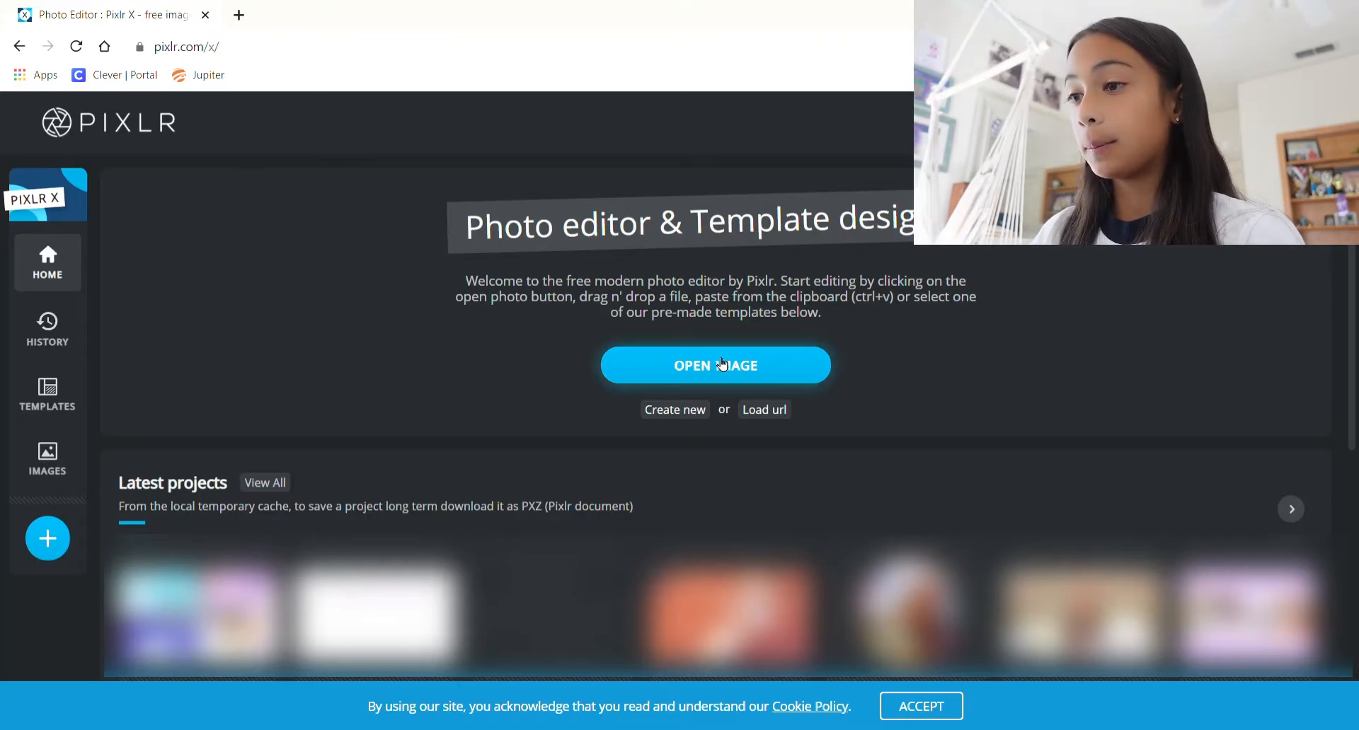
{"action": "left_click", "coordinate": [721, 359]}
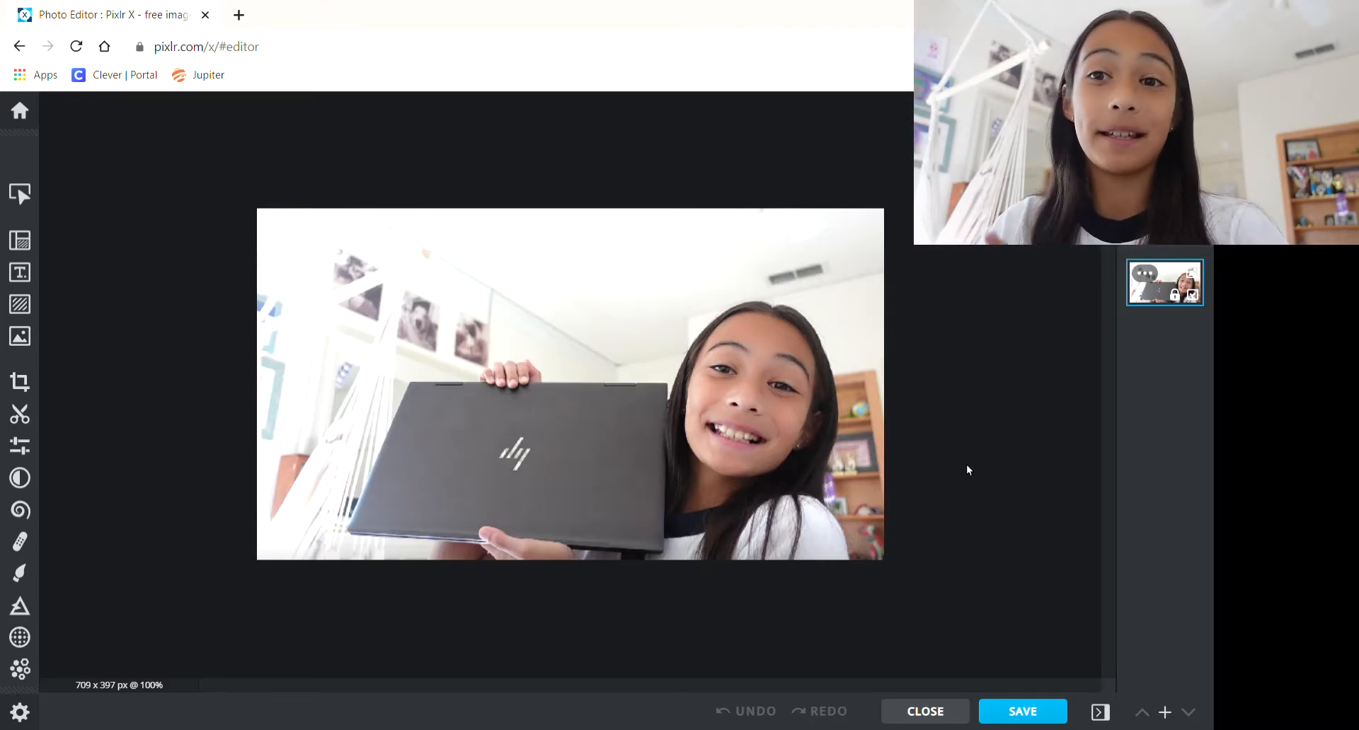
{"action": "scroll", "coordinate": [696, 407], "scroll_direction": "down", "scroll_amount": 2}
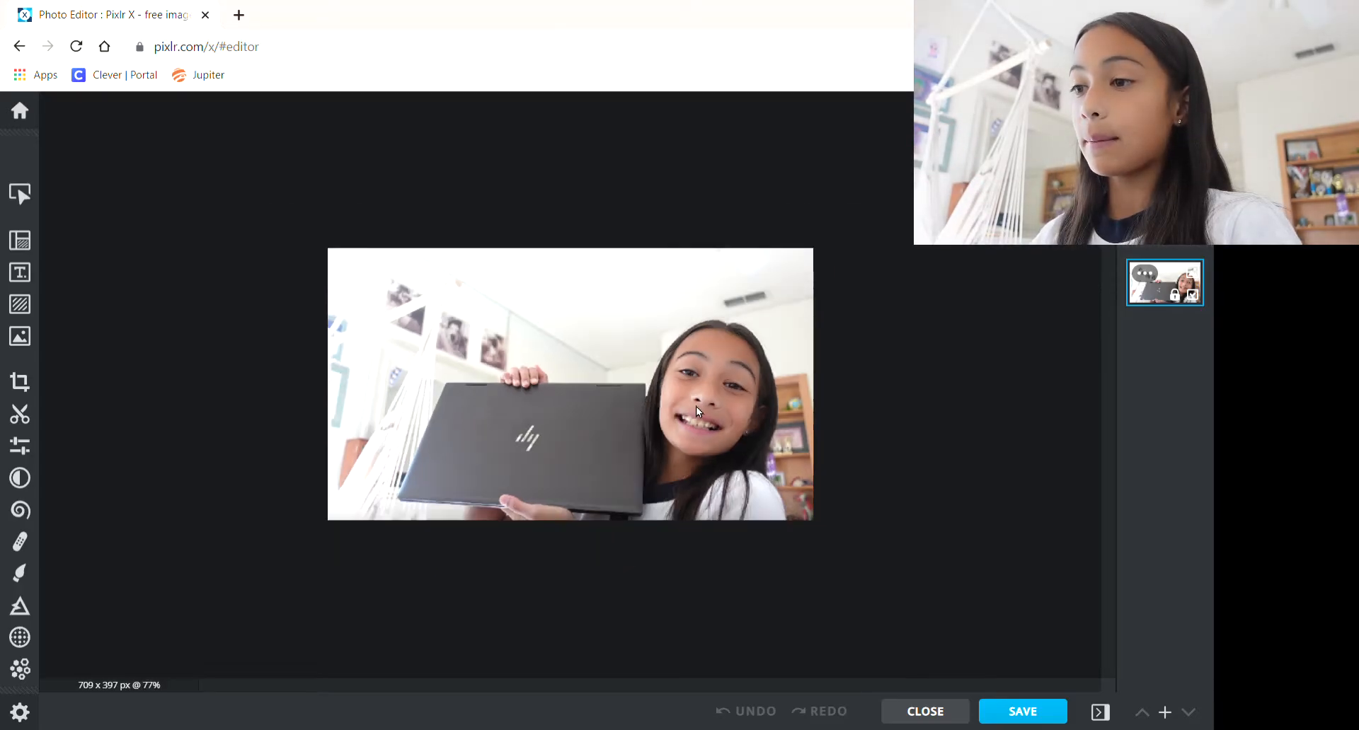
{"action": "scroll", "coordinate": [382, 249], "scroll_direction": "up", "scroll_amount": 2}
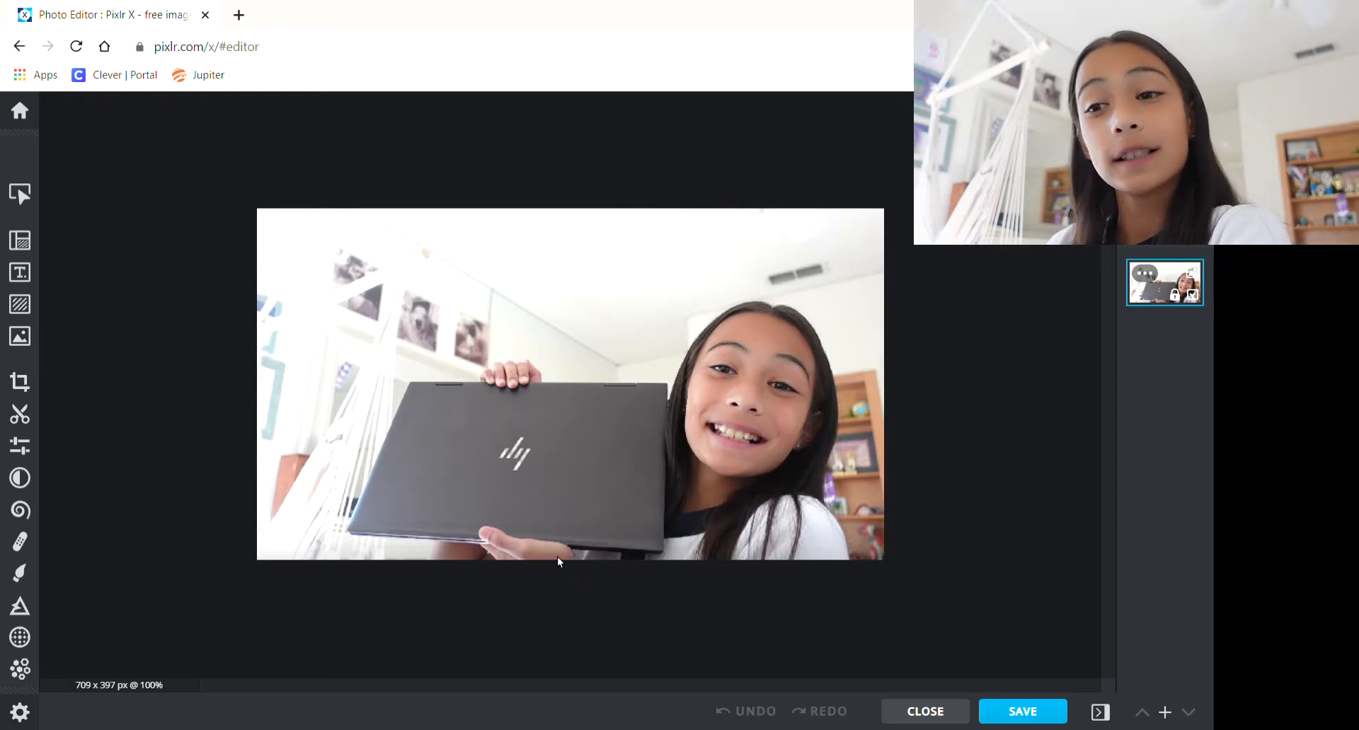
{"action": "scroll", "coordinate": [233, 406], "scroll_direction": "down", "scroll_amount": 1}
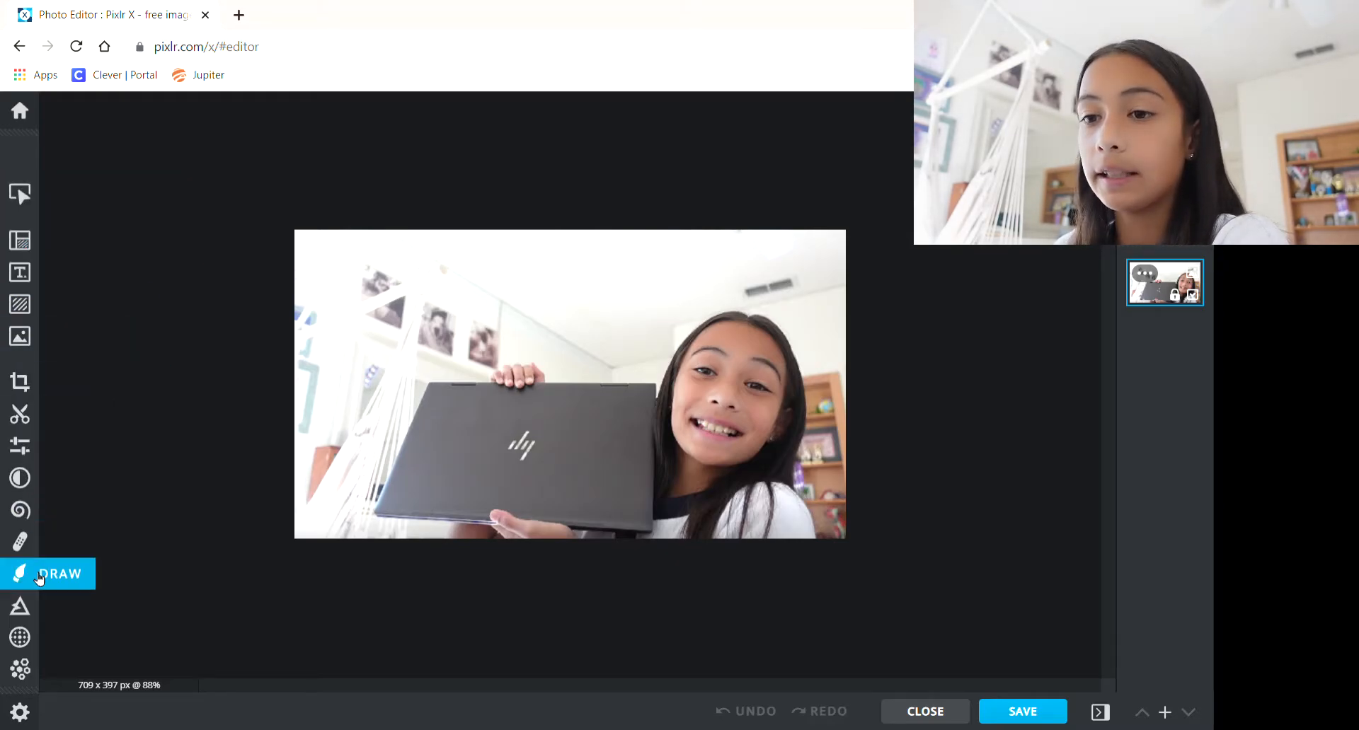
Set up the Retouch blur brush with size 123px, softness 45% and strength 44
{"action": "left_click", "coordinate": [20, 544]}
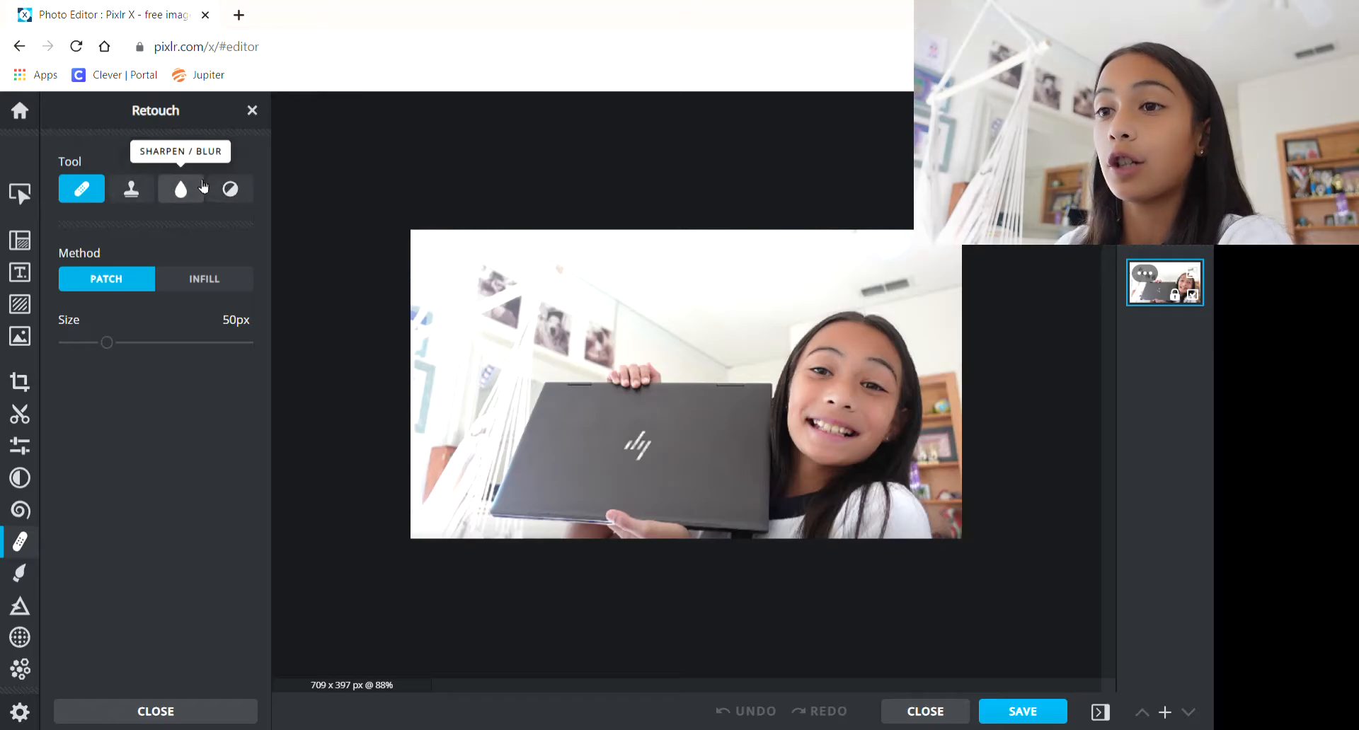
{"action": "left_click", "coordinate": [183, 190]}
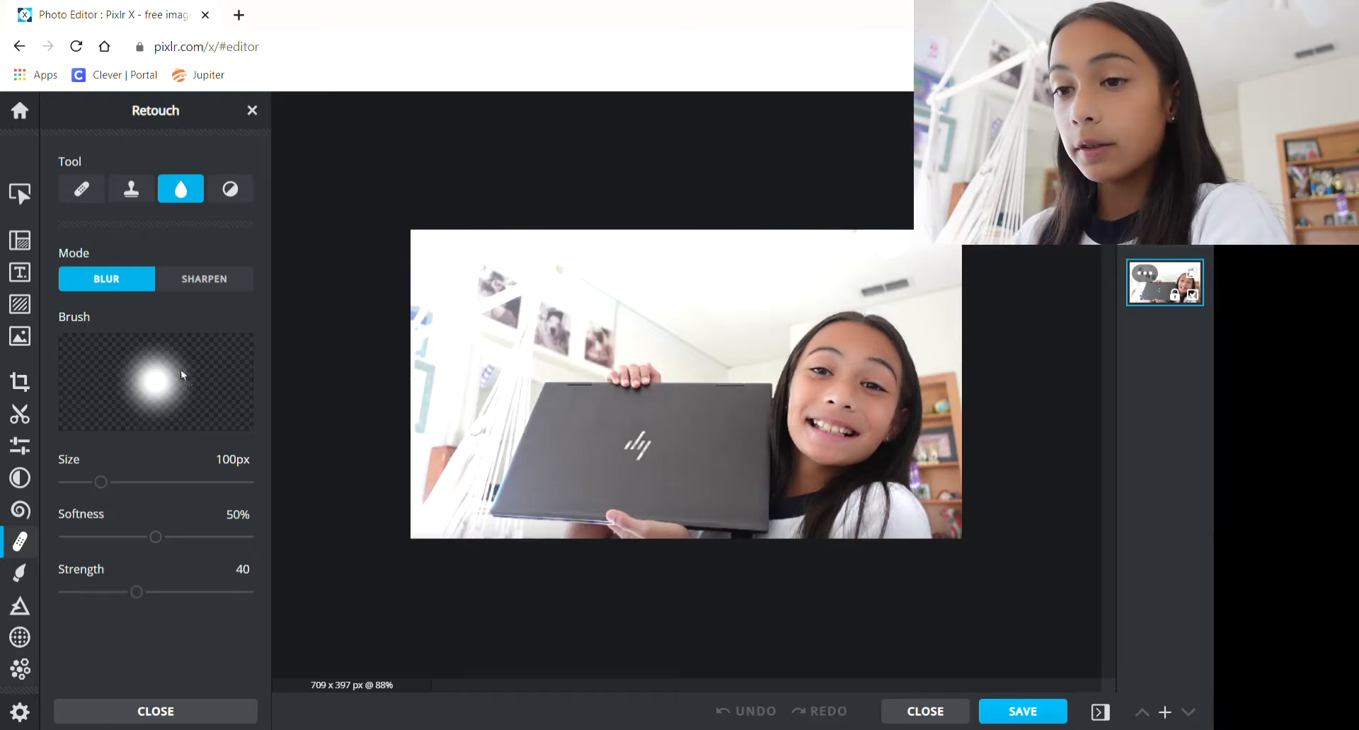
{"action": "left_click_drag", "start_coordinate": [101, 482], "coordinate": [122, 482]}
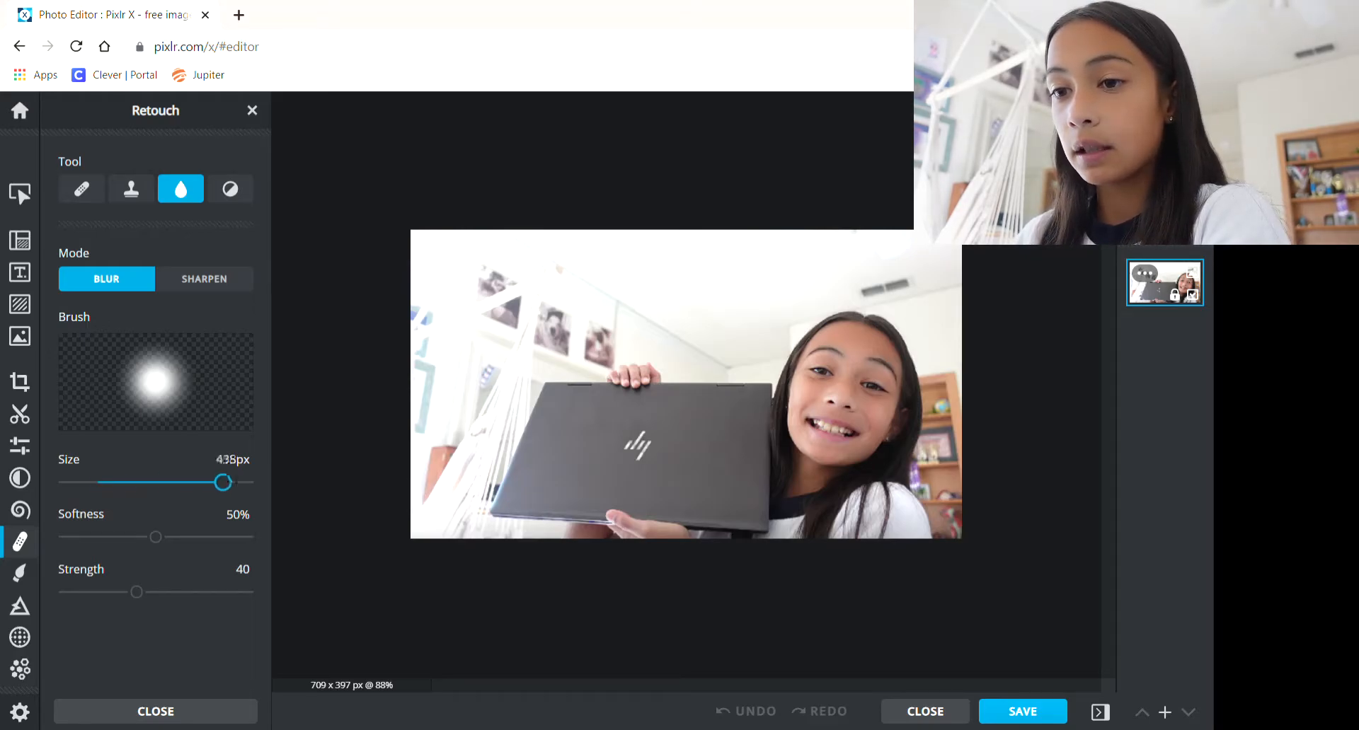
{"action": "left_click_drag", "start_coordinate": [233, 483], "coordinate": [122, 487]}
{"action": "mouse_move", "coordinate": [157, 537]}
{"action": "left_mouse_down"}
{"action": "mouse_move", "coordinate": [117, 537]}
{"action": "mouse_move", "coordinate": [155, 540]}
{"action": "left_mouse_up"}
{"action": "left_click_drag", "start_coordinate": [142, 592], "coordinate": [157, 593]}
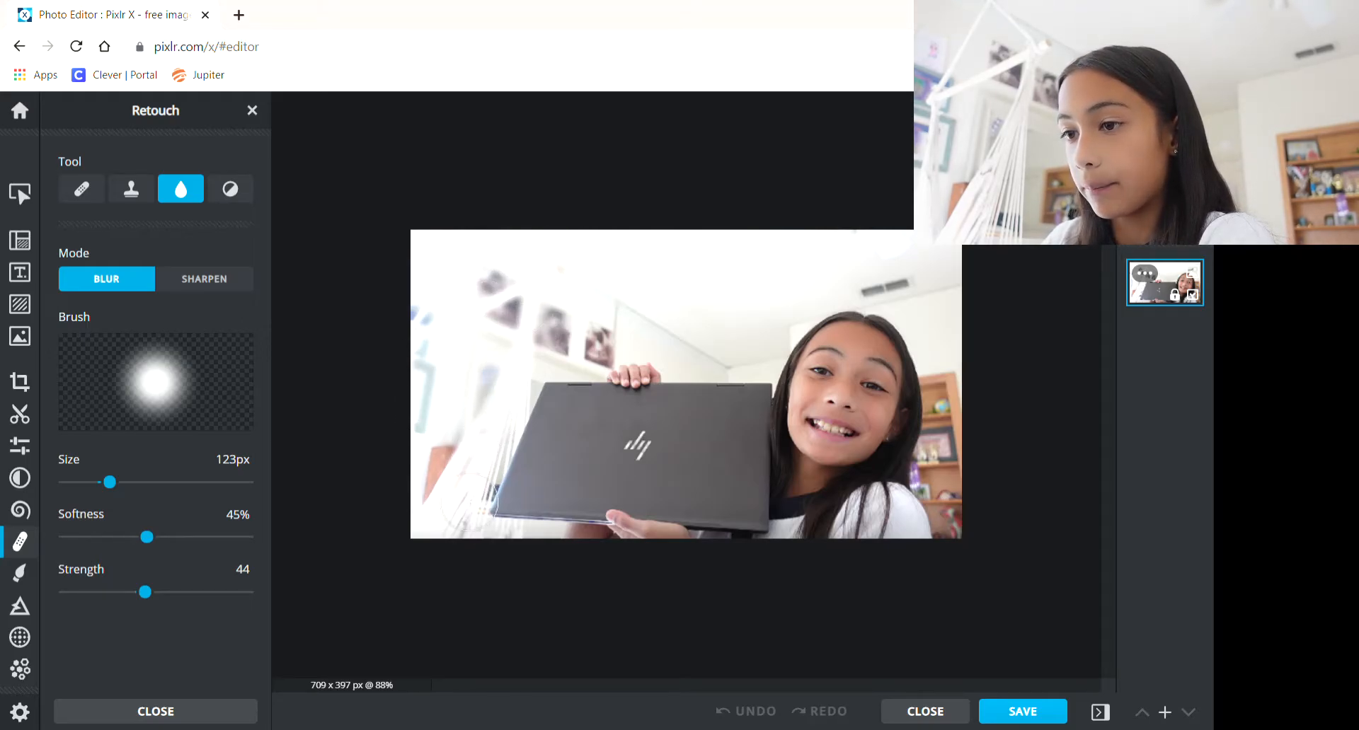
Blur the background on the photo's left side, including the hammock ropes and the wall pictures above the laptop
{"action": "mouse_move", "coordinate": [467, 361]}
{"action": "left_mouse_down"}
{"action": "mouse_move", "coordinate": [417, 502]}
{"action": "mouse_move", "coordinate": [494, 544]}
{"action": "left_mouse_up"}
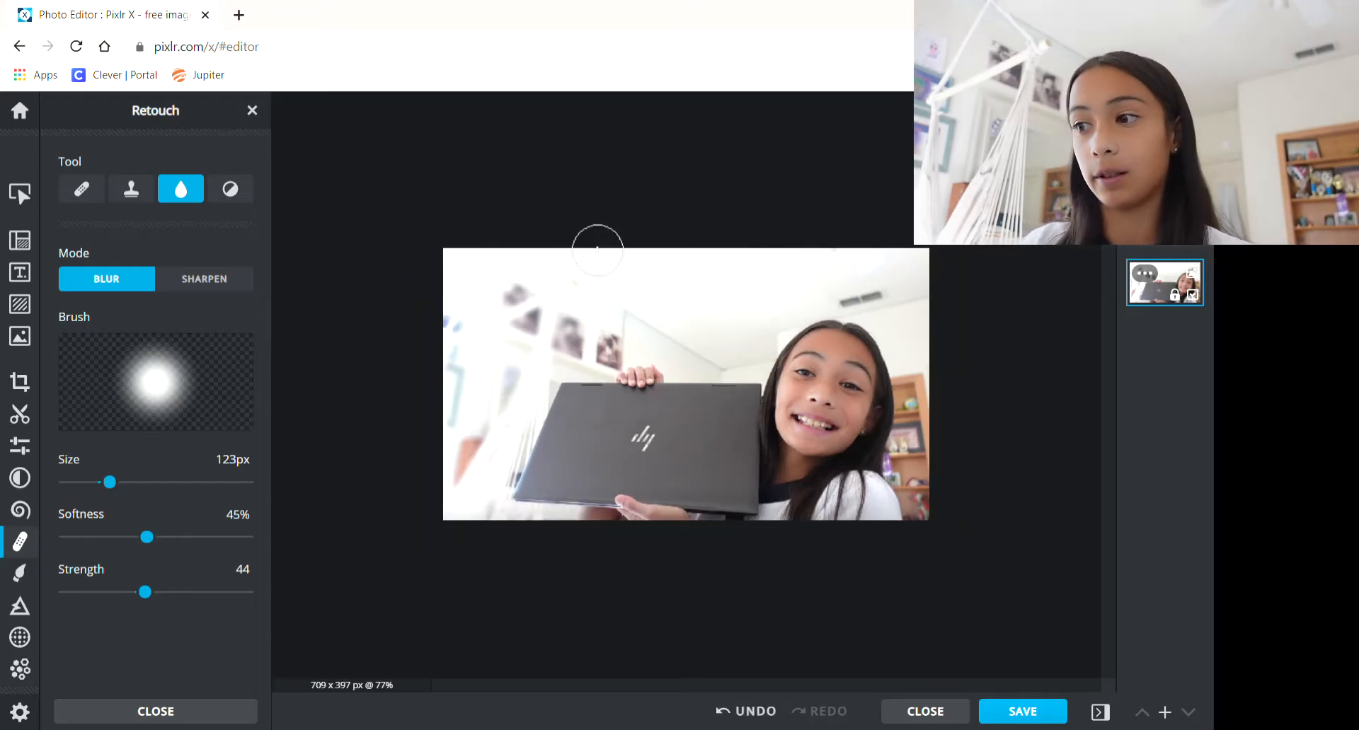
{"action": "scroll", "coordinate": [562, 321], "scroll_direction": "up", "scroll_amount": 5}
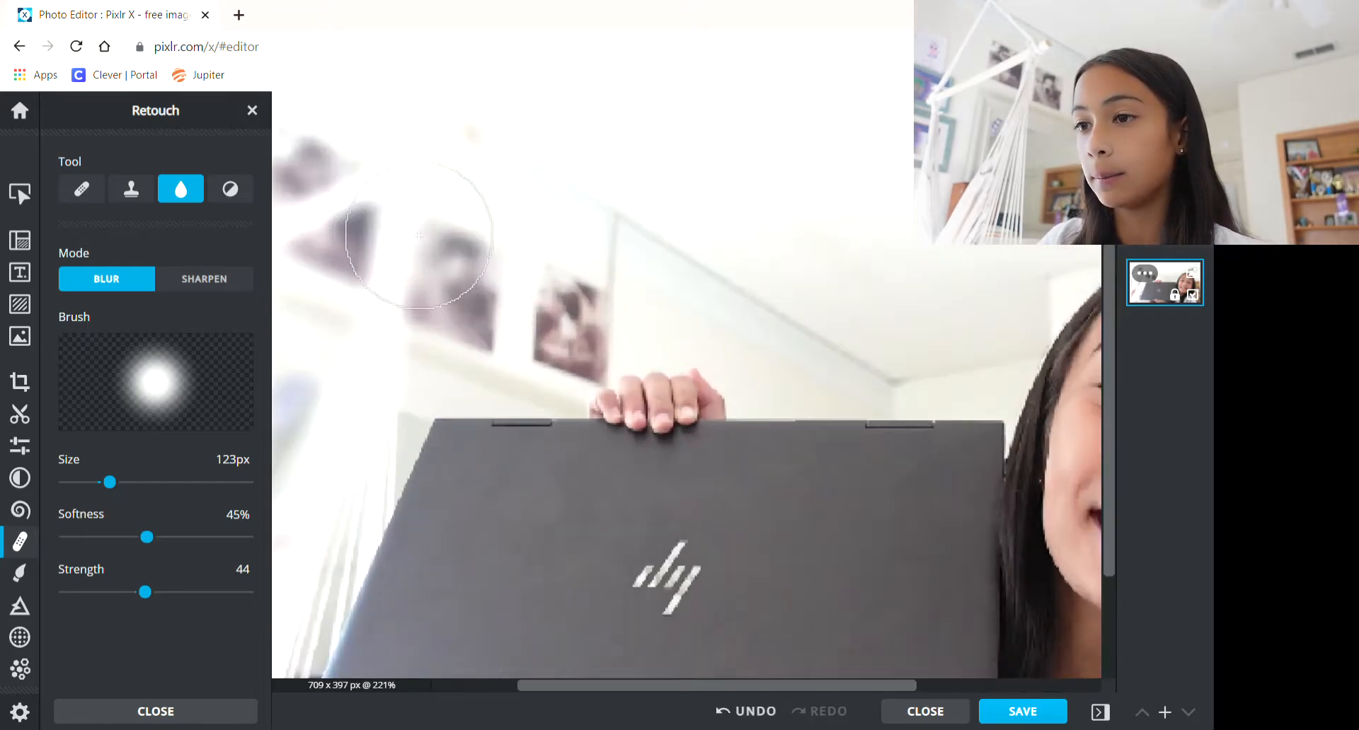
{"action": "mouse_move", "coordinate": [414, 302]}
{"action": "left_mouse_down"}
{"action": "mouse_move", "coordinate": [467, 395]}
{"action": "mouse_move", "coordinate": [536, 307]}
{"action": "mouse_move", "coordinate": [580, 292]}
{"action": "mouse_move", "coordinate": [704, 284]}
{"action": "mouse_move", "coordinate": [762, 318]}
{"action": "left_mouse_up"}
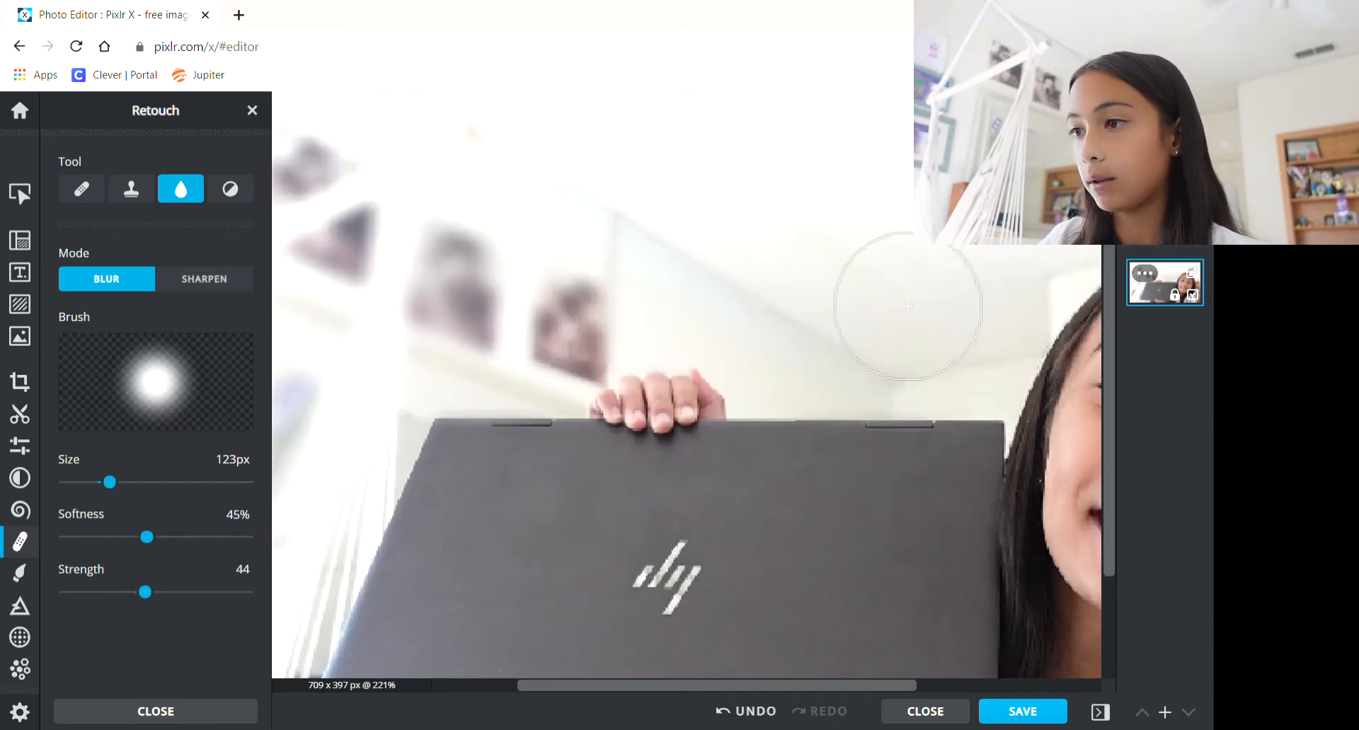
Blur the ceiling behind the girl's head and the bookshelf at the photo's right edge
{"action": "scroll", "coordinate": [880, 288], "scroll_direction": "down", "scroll_amount": 4}
{"action": "scroll", "coordinate": [885, 283], "scroll_direction": "up", "scroll_amount": 5}
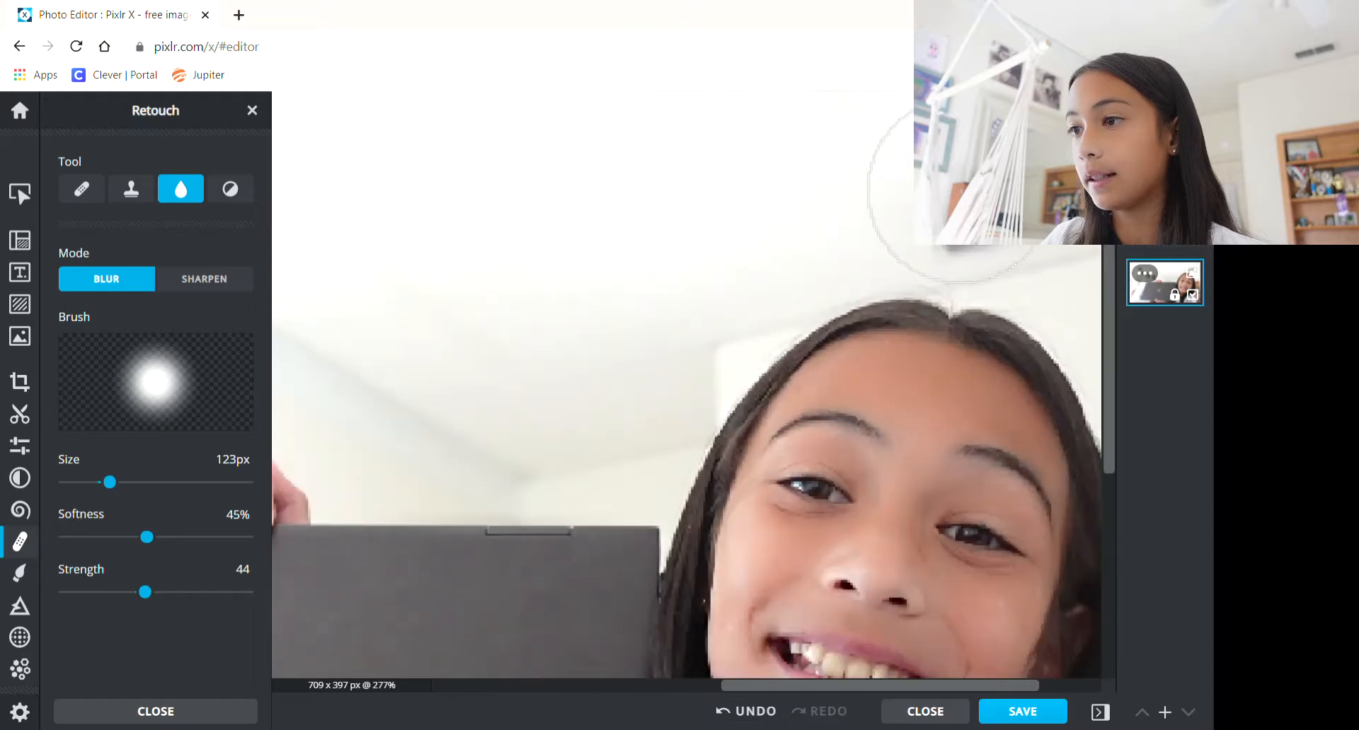
{"action": "scroll", "coordinate": [628, 212], "scroll_direction": "down", "scroll_amount": 6}
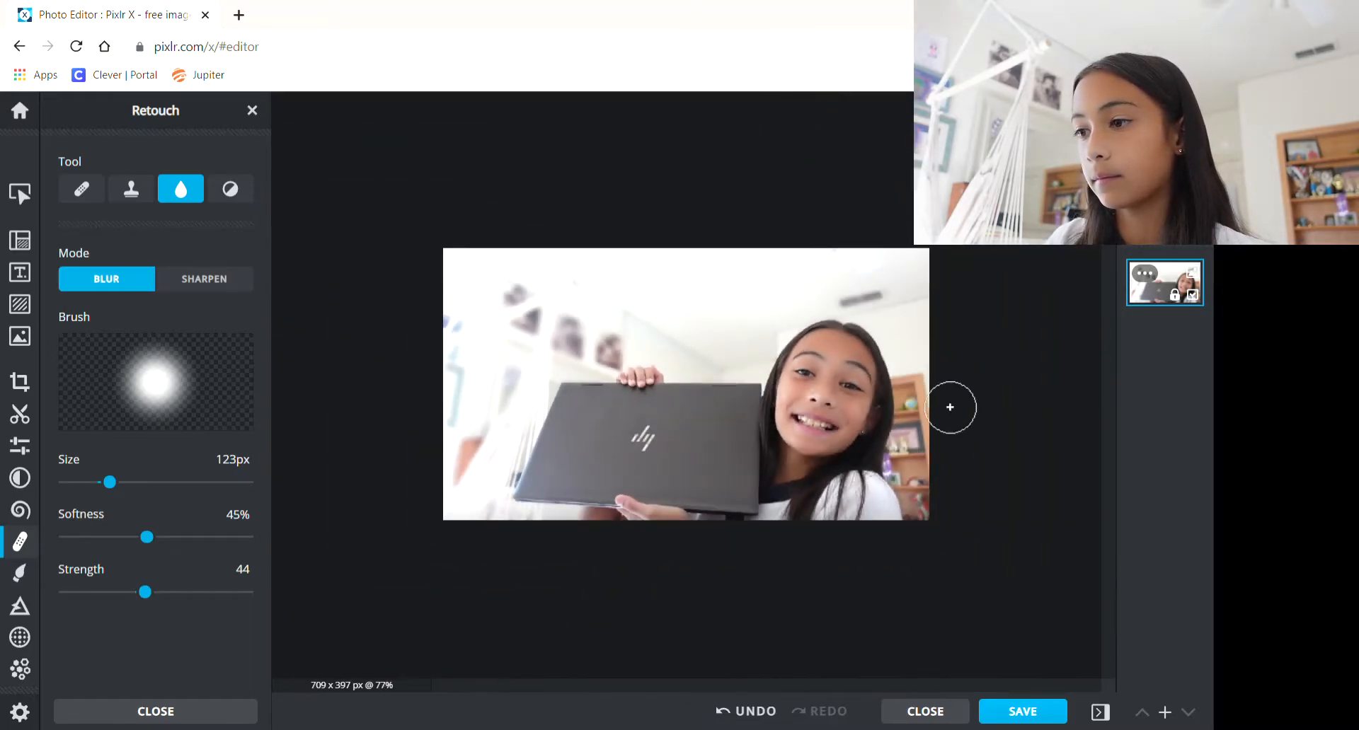
{"action": "scroll", "coordinate": [949, 403], "scroll_direction": "up", "scroll_amount": 3}
{"action": "scroll", "coordinate": [1017, 471], "scroll_direction": "down", "scroll_amount": 3}
{"action": "scroll", "coordinate": [979, 392], "scroll_direction": "up", "scroll_amount": 5}
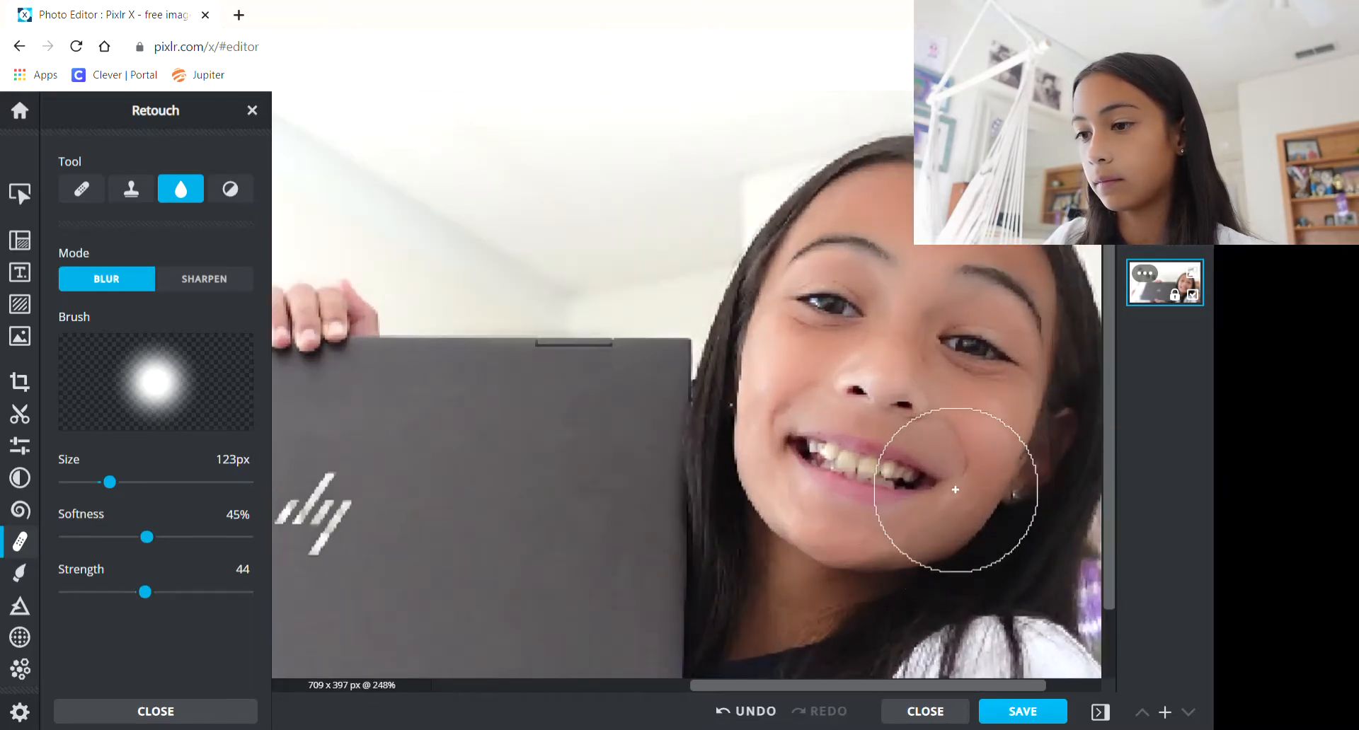
{"action": "scroll", "coordinate": [983, 530], "scroll_direction": "down", "scroll_amount": 4}
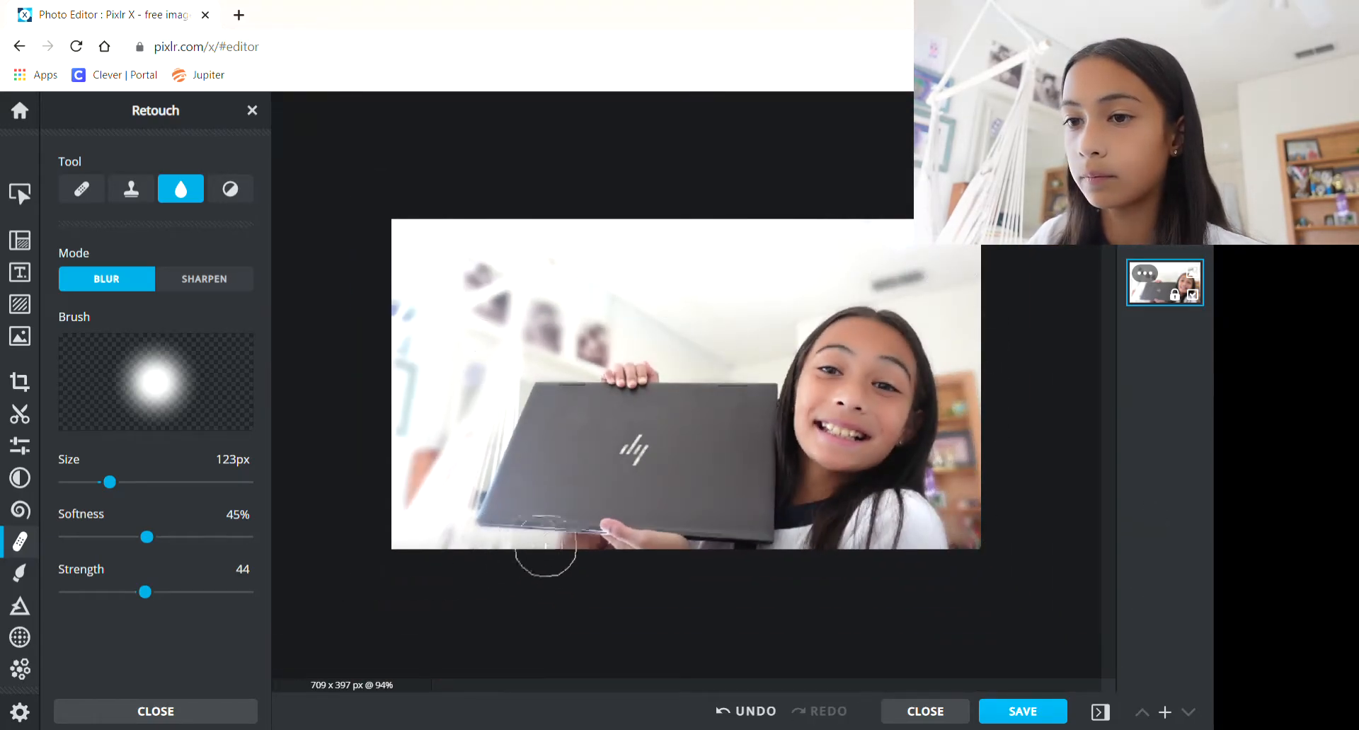
Reduce the blur brush to 43px and blur the small background areas around the laptop and hands
{"action": "left_click", "coordinate": [83, 483]}
{"action": "scroll", "coordinate": [515, 608], "scroll_direction": "up", "scroll_amount": 2}
{"action": "scroll", "coordinate": [514, 608], "scroll_direction": "up", "scroll_amount": 2}
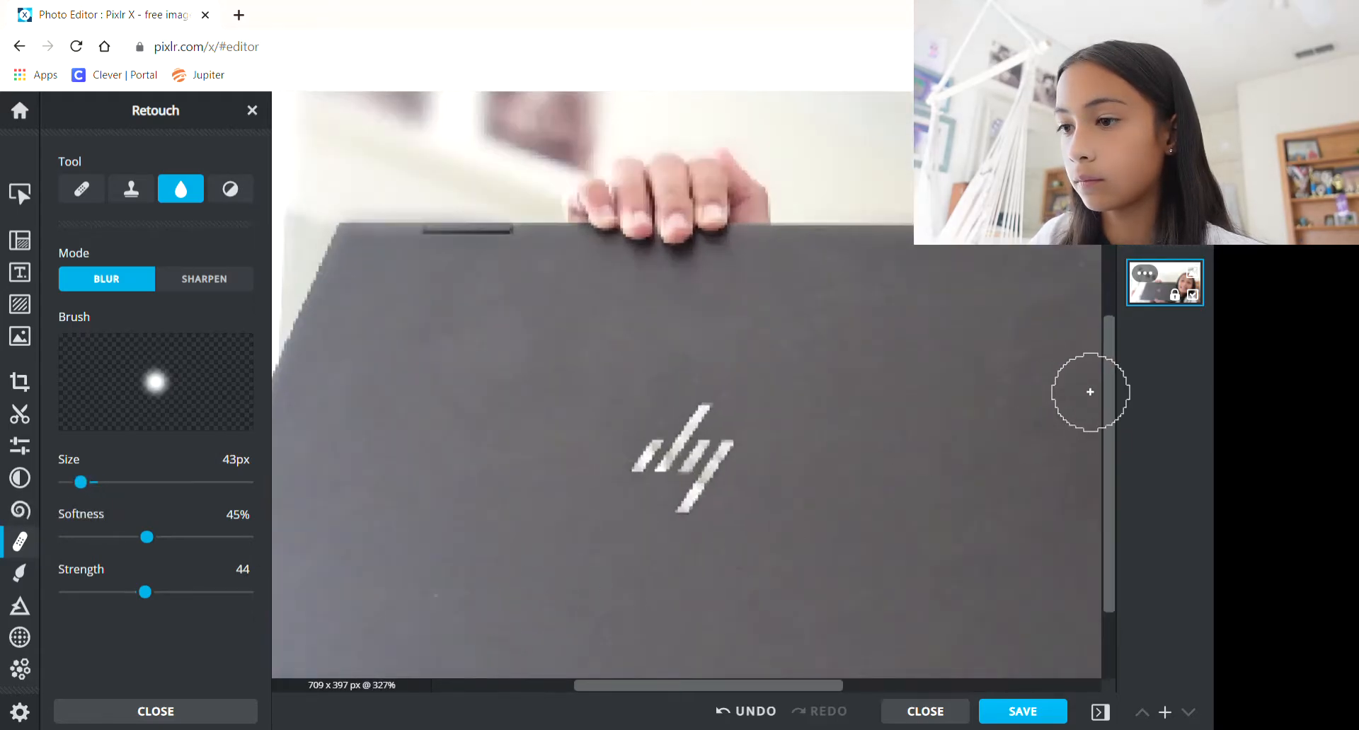
{"action": "left_click_drag", "start_coordinate": [1108, 403], "coordinate": [1108, 468]}
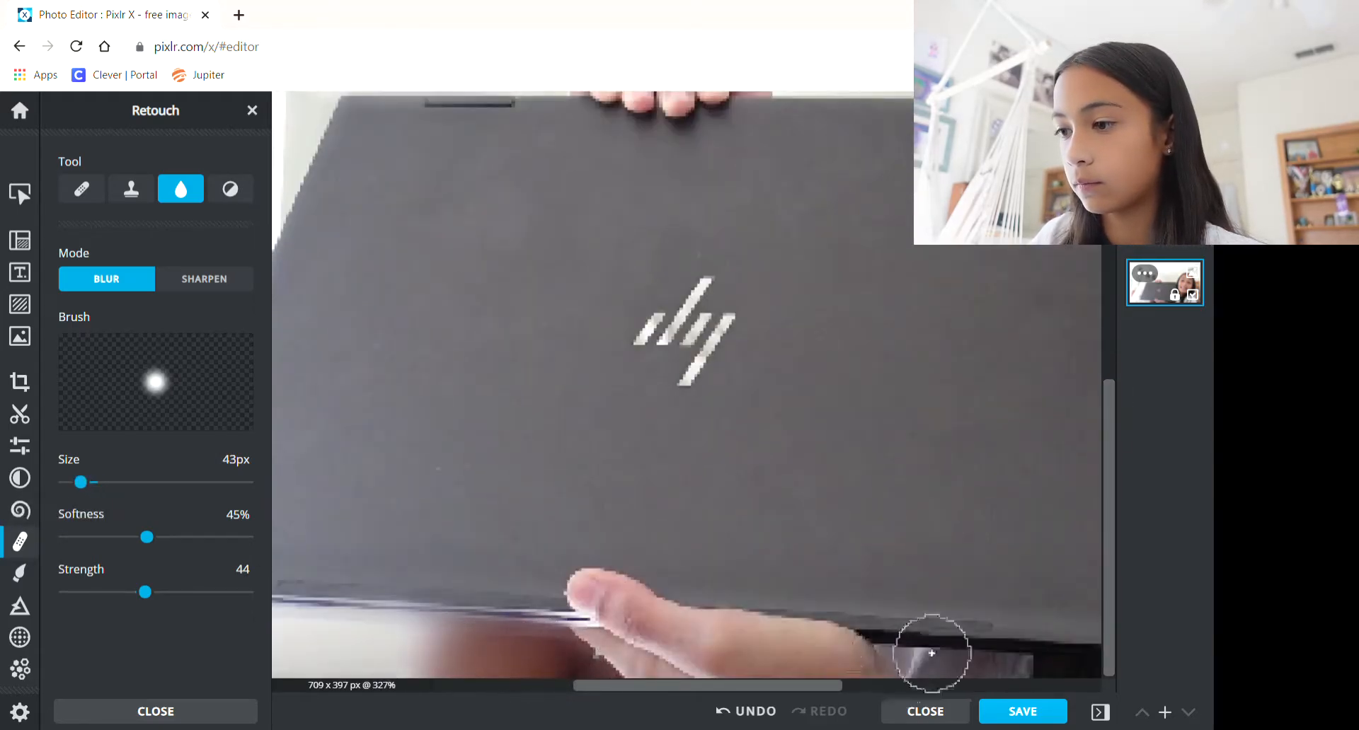
{"action": "scroll", "coordinate": [783, 576], "scroll_direction": "down", "scroll_amount": 5}
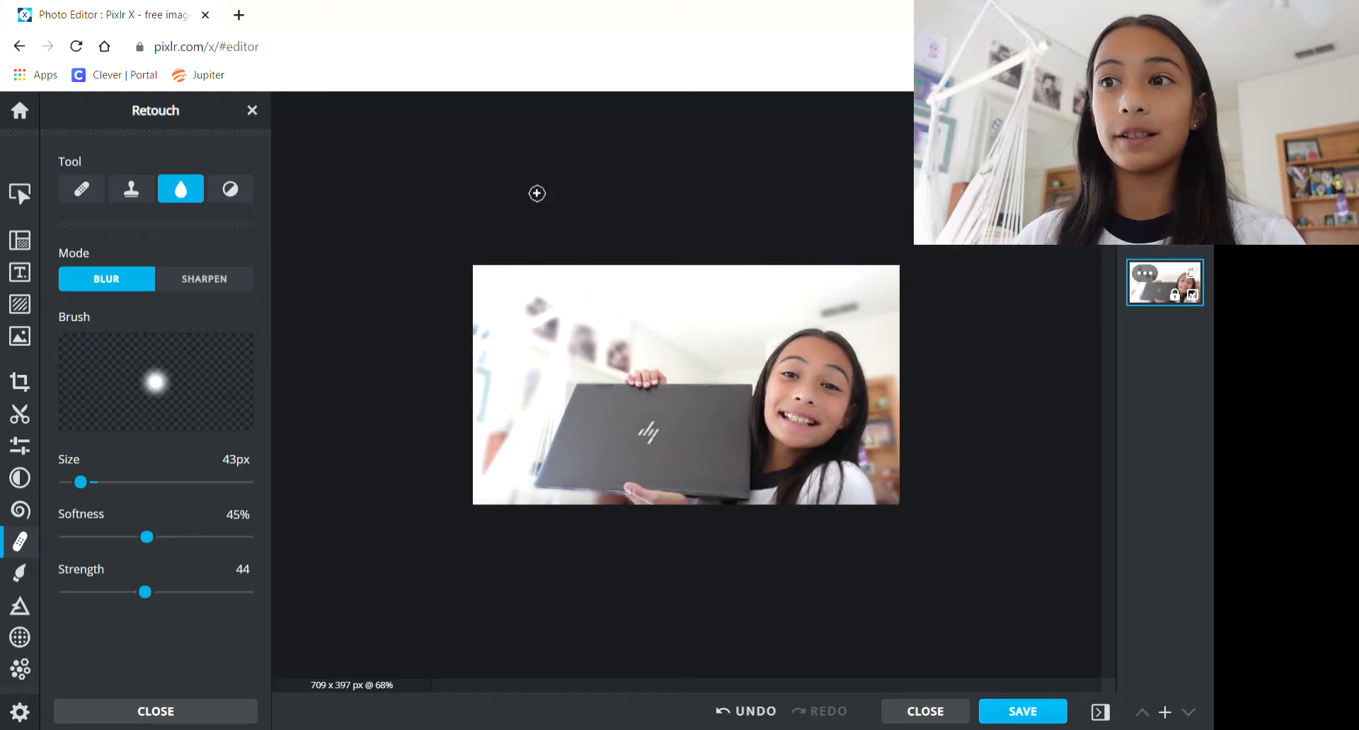
Add the fall shopping haul, friday vlog and morning routine thumbnails as image layers over the laptop
{"action": "left_click", "coordinate": [1168, 713]}
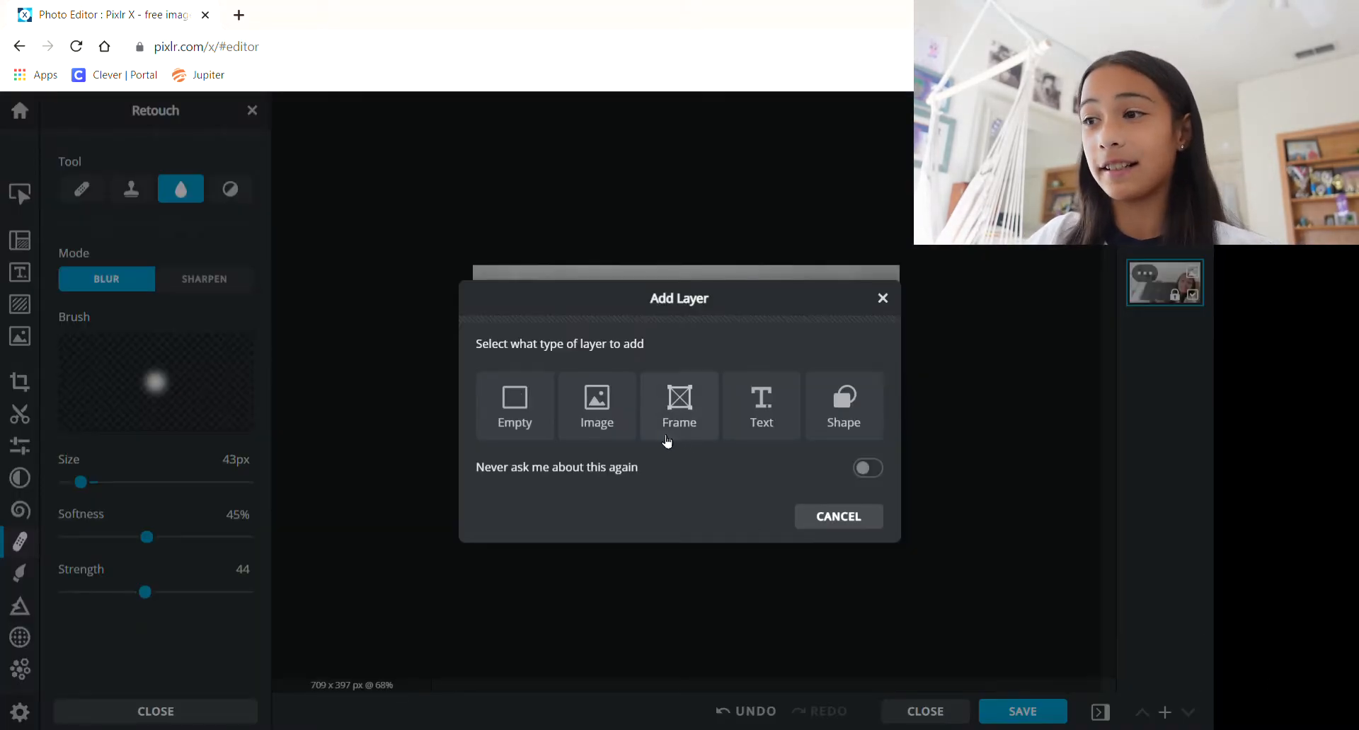
{"action": "left_click", "coordinate": [838, 516]}
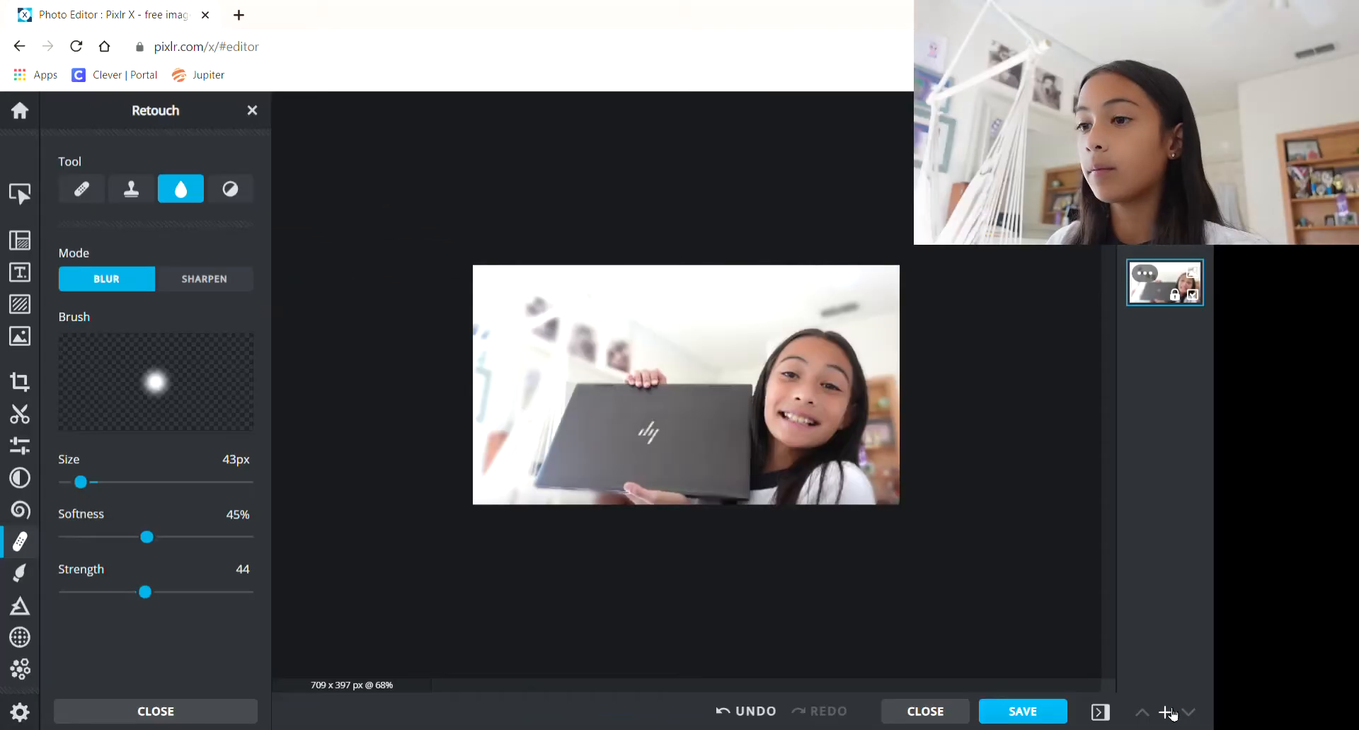
{"action": "left_click", "coordinate": [1164, 712]}
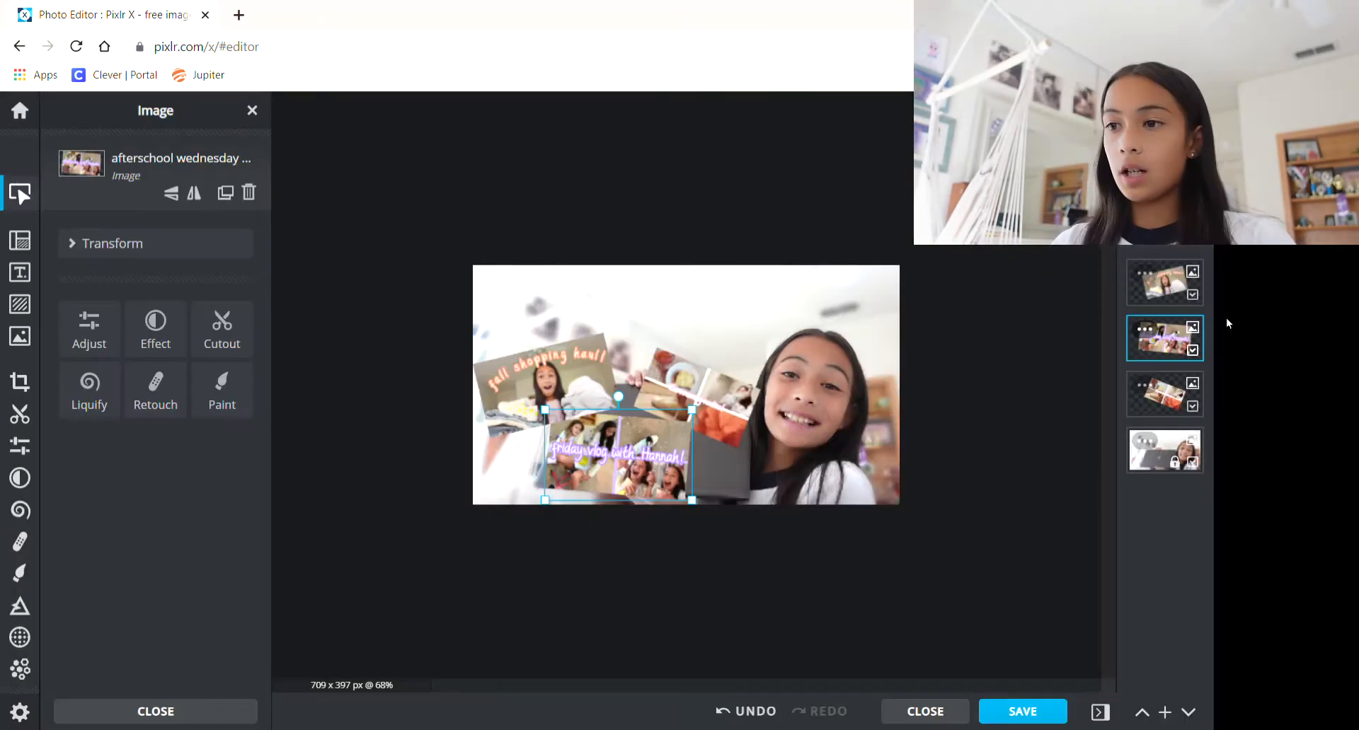
Move the friday vlog thumbnail's layer to the top of the layer stack
{"action": "left_click", "coordinate": [1153, 451]}
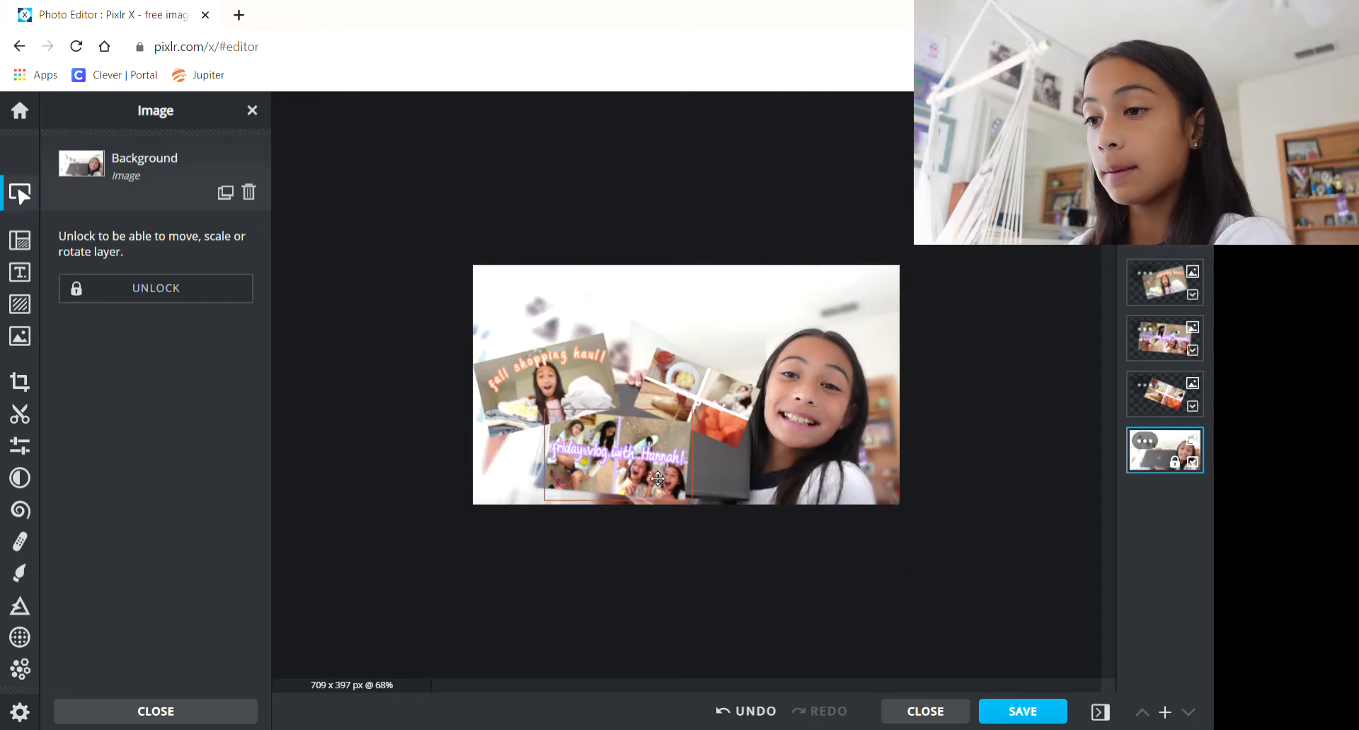
{"action": "left_click", "coordinate": [617, 438]}
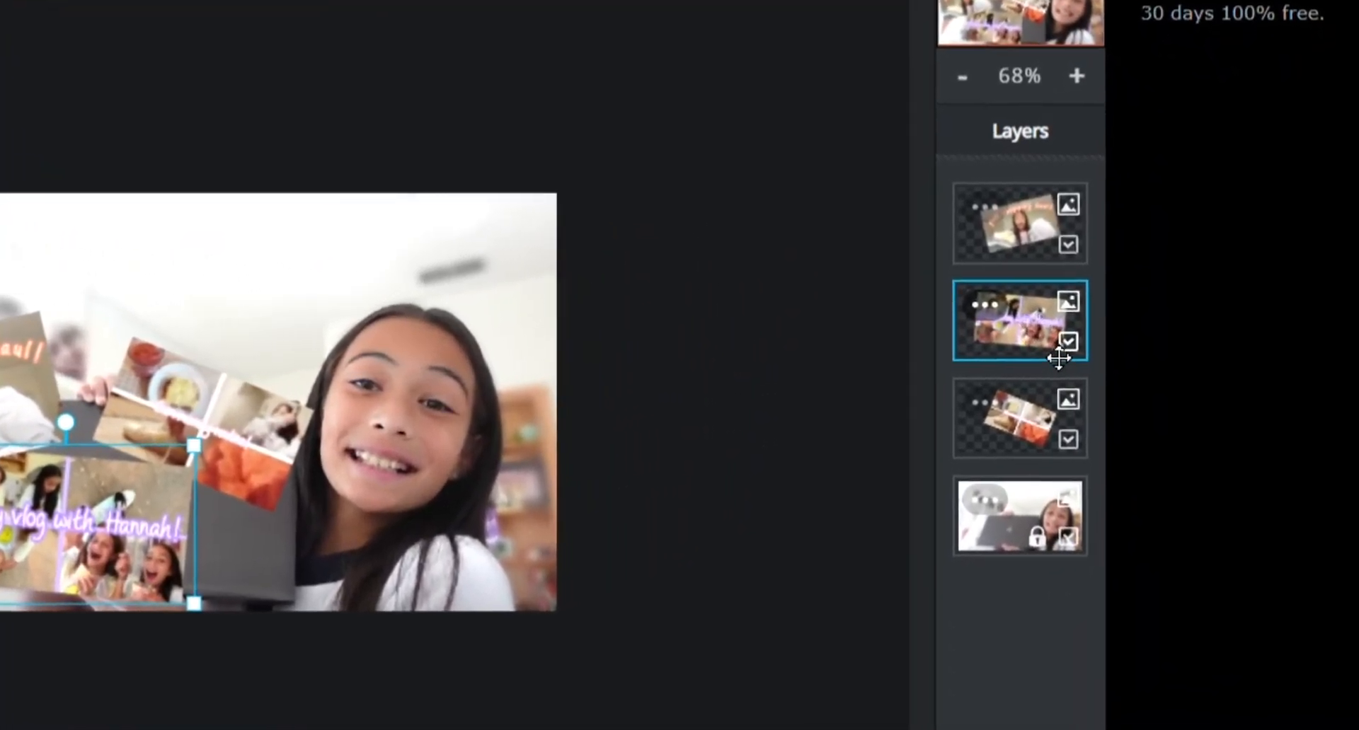
{"action": "left_click_drag", "start_coordinate": [1059, 328], "coordinate": [1069, 302]}
{"action": "left_click_drag", "start_coordinate": [935, 275], "coordinate": [930, 200]}
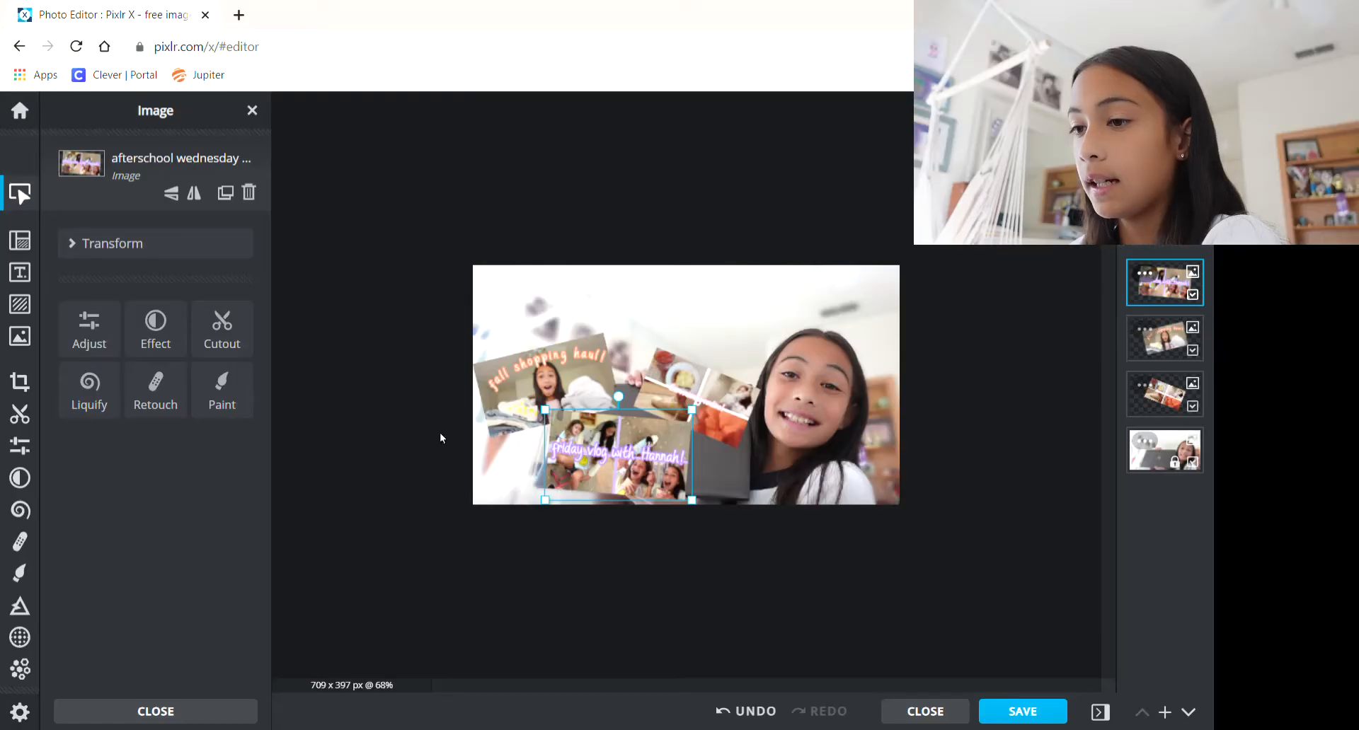
Reposition the three thumbnails over the laptop and tilt the friday vlog thumbnail further clockwise
{"action": "left_click", "coordinate": [494, 460]}
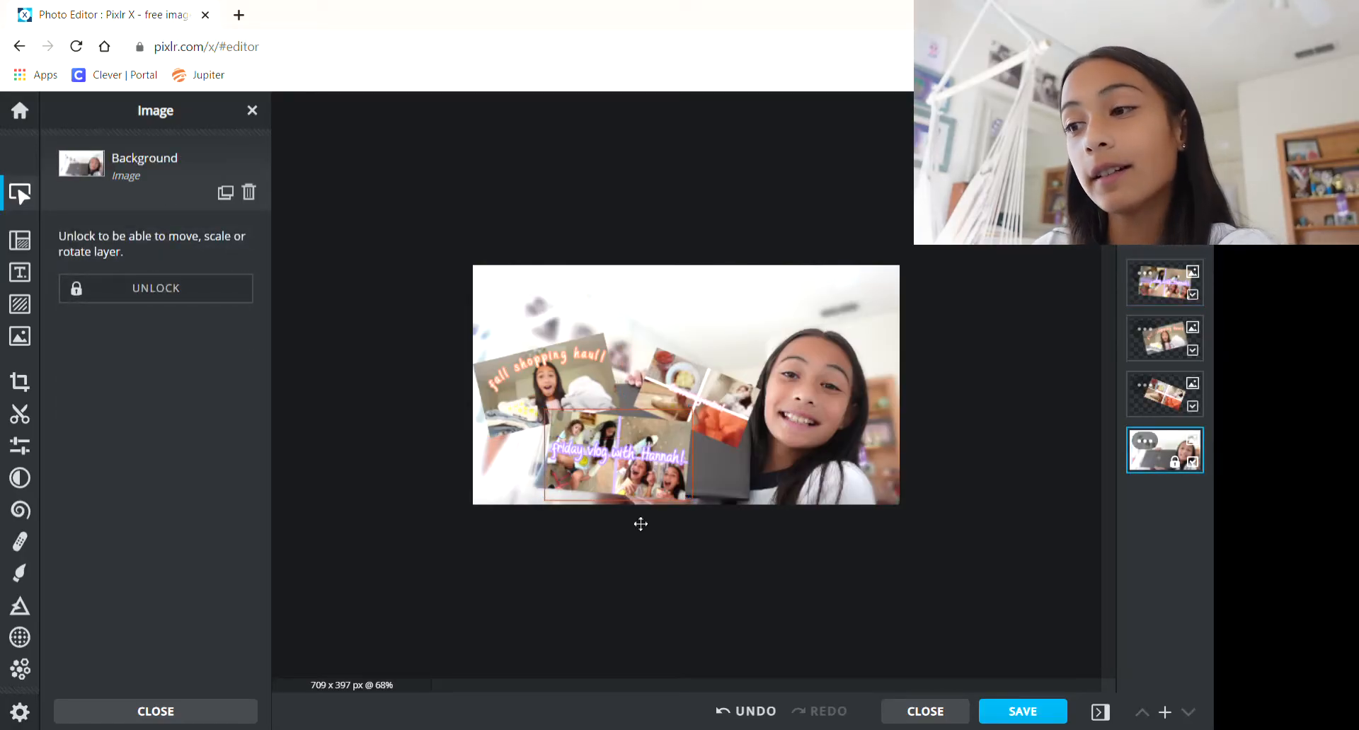
{"action": "left_click", "coordinate": [566, 398]}
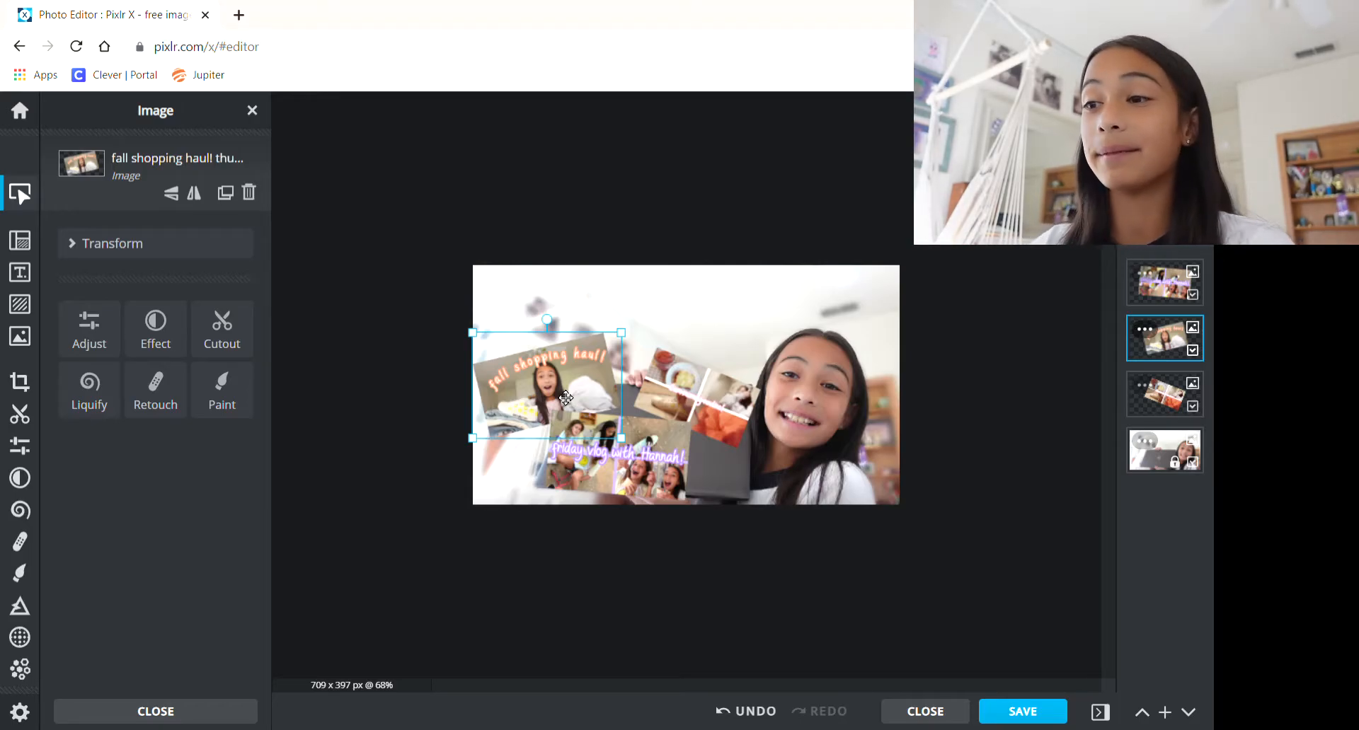
{"action": "left_click_drag", "start_coordinate": [566, 398], "coordinate": [571, 370]}
{"action": "left_click_drag", "start_coordinate": [623, 471], "coordinate": [570, 470]}
{"action": "left_click_drag", "start_coordinate": [568, 397], "coordinate": [584, 400]}
{"action": "left_click_drag", "start_coordinate": [605, 487], "coordinate": [623, 440]}
{"action": "left_click", "coordinate": [672, 418]}
{"action": "left_click", "coordinate": [588, 364]}
{"action": "left_click", "coordinate": [601, 414]}
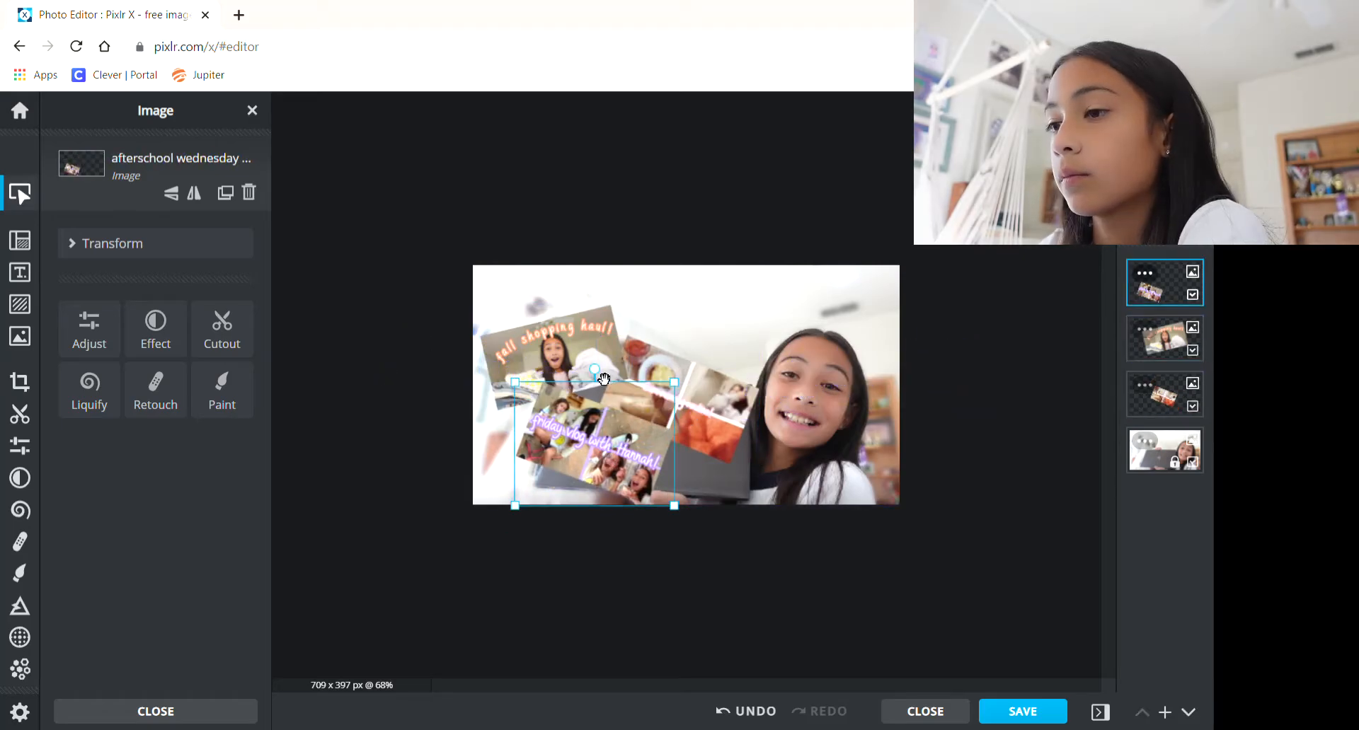
Lessen the friday vlog thumbnail's tilt and move it to the photo's lower-left corner below the fall shopping haul thumbnail
{"action": "left_click_drag", "start_coordinate": [603, 380], "coordinate": [592, 380]}
{"action": "left_click_drag", "start_coordinate": [750, 453], "coordinate": [758, 462]}
{"action": "left_click", "coordinate": [955, 440]}
{"action": "scroll", "coordinate": [988, 433], "scroll_direction": "up", "scroll_amount": 1}
{"action": "scroll", "coordinate": [988, 433], "scroll_direction": "down", "scroll_amount": 2}
{"action": "left_click", "coordinate": [614, 445]}
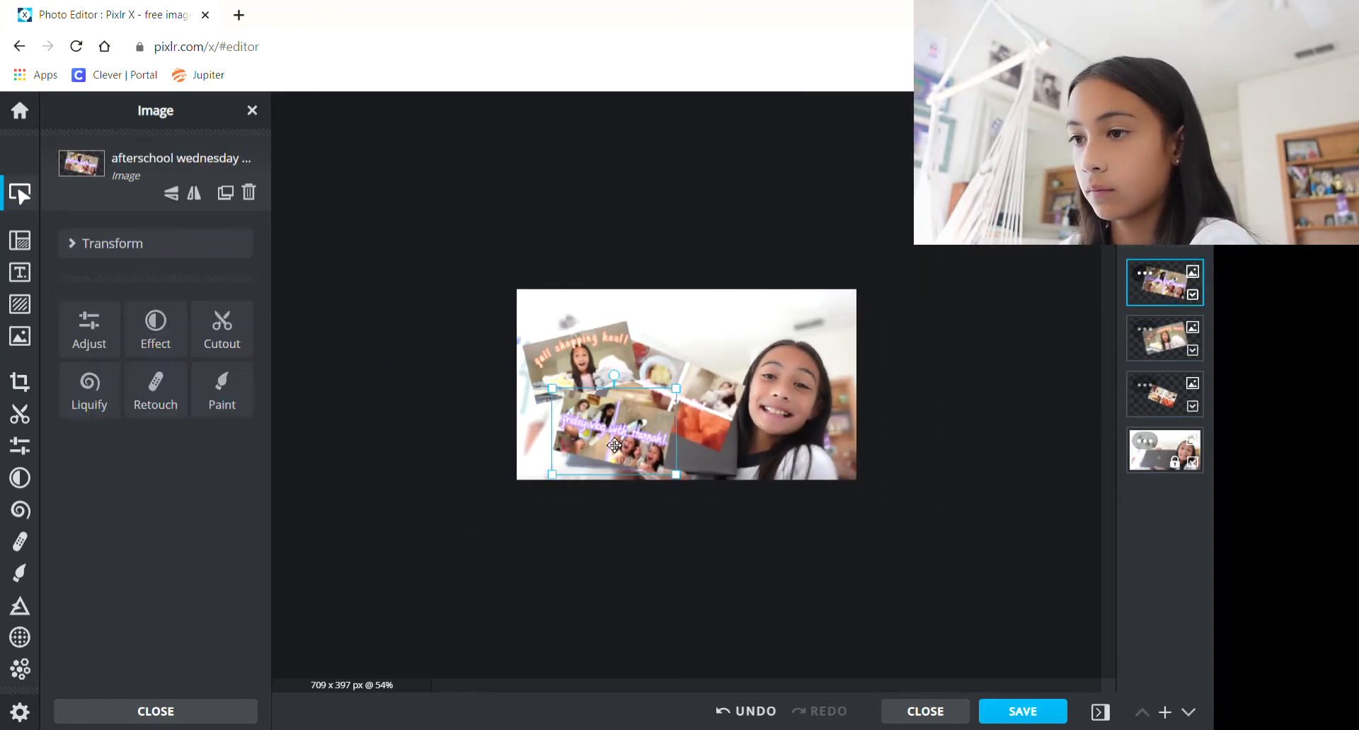
{"action": "left_click_drag", "start_coordinate": [701, 418], "coordinate": [704, 430]}
{"action": "left_click_drag", "start_coordinate": [587, 361], "coordinate": [591, 375]}
{"action": "left_click_drag", "start_coordinate": [615, 439], "coordinate": [579, 450]}
{"action": "left_click", "coordinate": [1009, 315]}
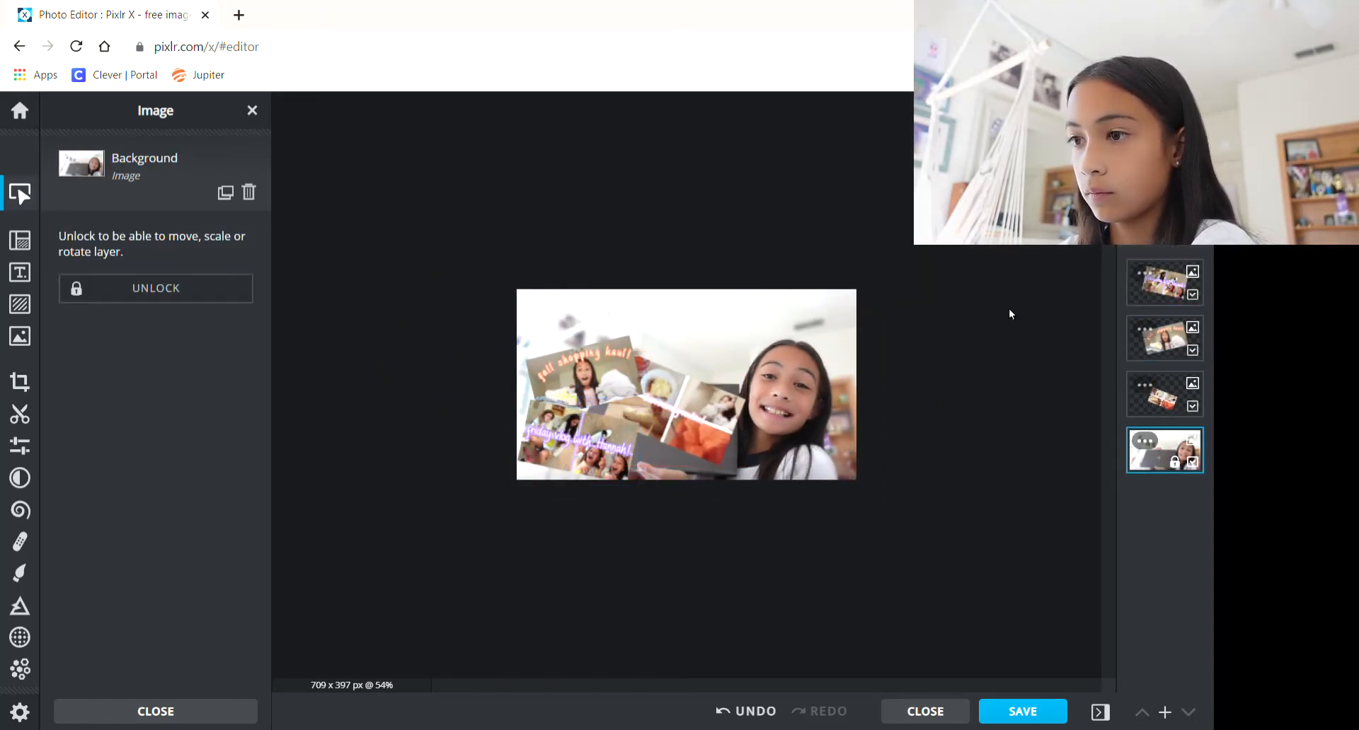
Move the morning routine thumbnail up over the laptop's upper-right corner and rotate it counterclockwise
{"action": "left_click_drag", "start_coordinate": [753, 405], "coordinate": [751, 340]}
{"action": "left_click_drag", "start_coordinate": [792, 297], "coordinate": [732, 326]}
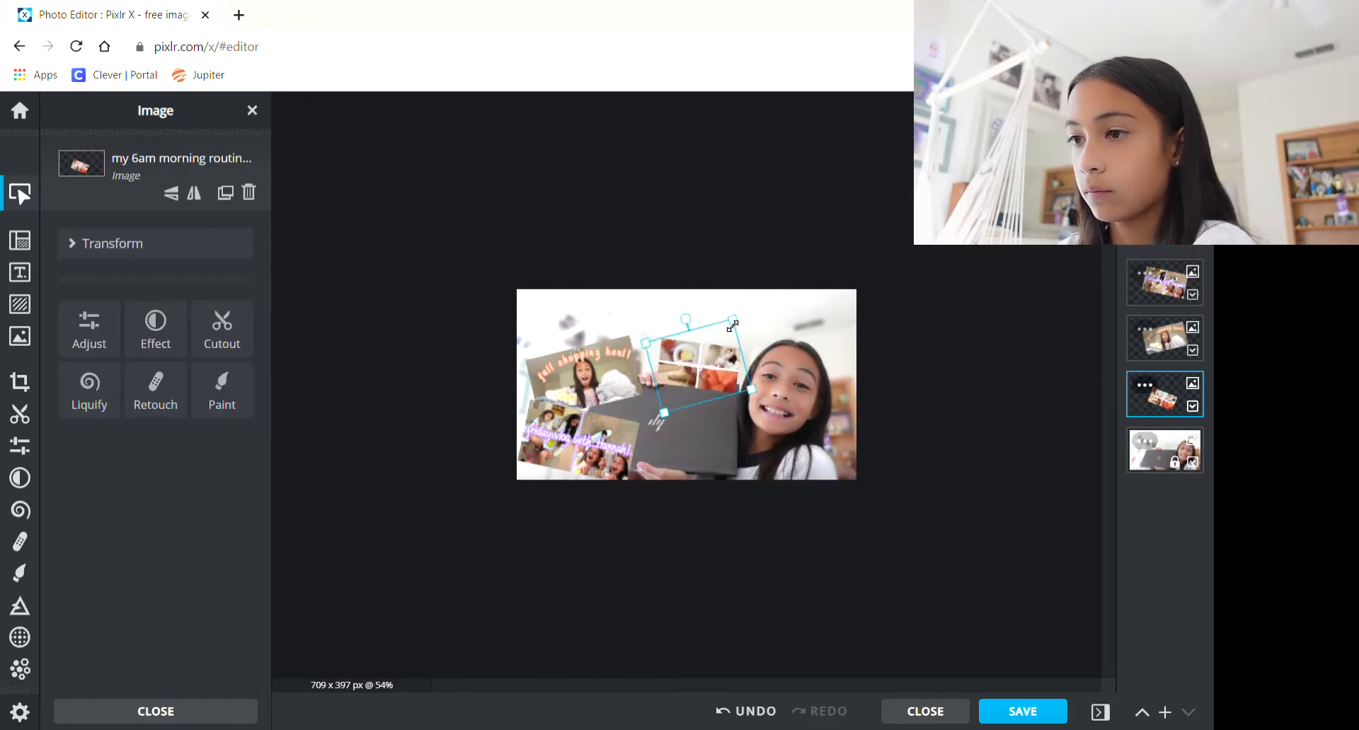
Level the fall shopping haul thumbnail, placing the friday vlog thumbnail below it and the morning routine thumbnail on the laptop's right half
{"action": "key", "text": "ctrl+z"}
{"action": "key", "text": "ctrl+z"}
{"action": "key", "text": "ctrl+z"}
{"action": "key", "text": "ctrl+z"}
{"action": "key", "text": "ctrl+z"}
{"action": "scroll", "coordinate": [847, 410], "scroll_direction": "up", "scroll_amount": 1}
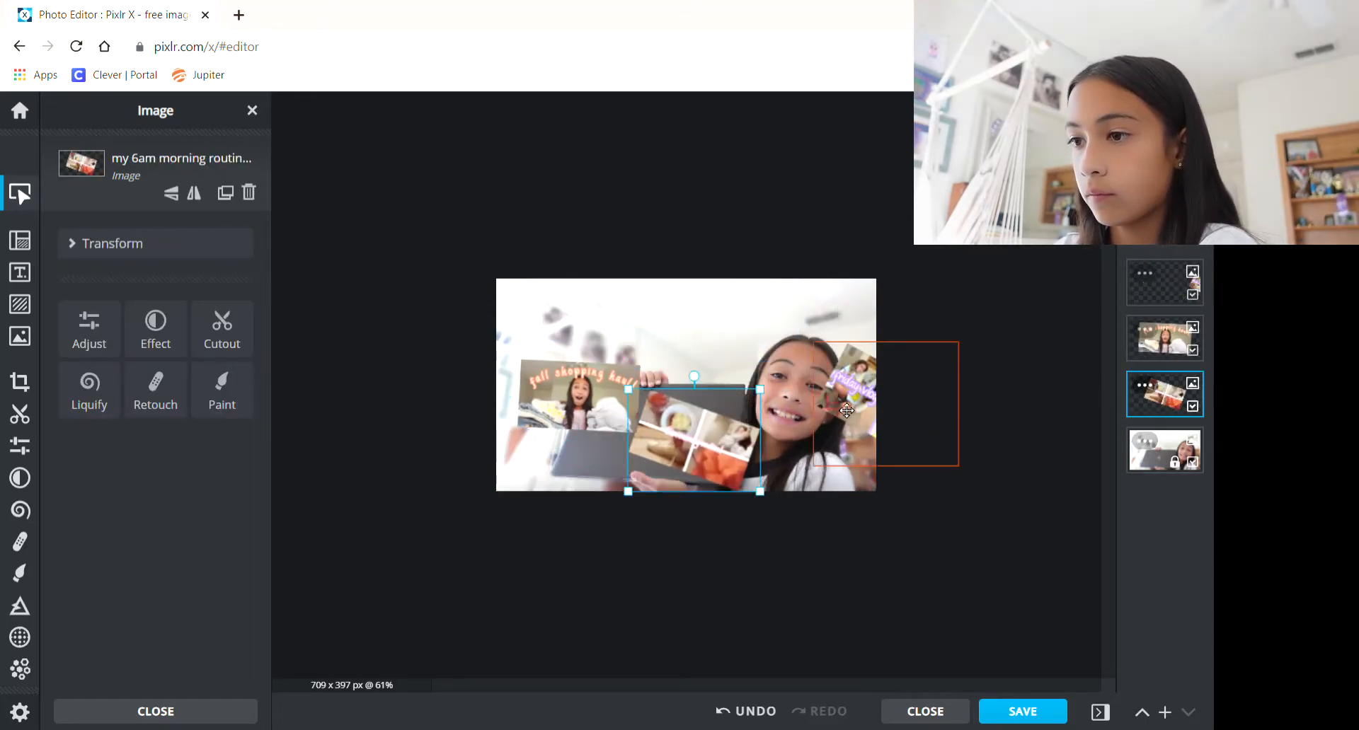
{"action": "key", "text": "ctrl+z"}
{"action": "key", "text": "ctrl+z"}
{"action": "key", "text": "ctrl+z"}
{"action": "key", "text": "ctrl+z"}
{"action": "left_click", "coordinate": [936, 417]}
{"action": "scroll", "coordinate": [936, 417], "scroll_direction": "down", "scroll_amount": 3}
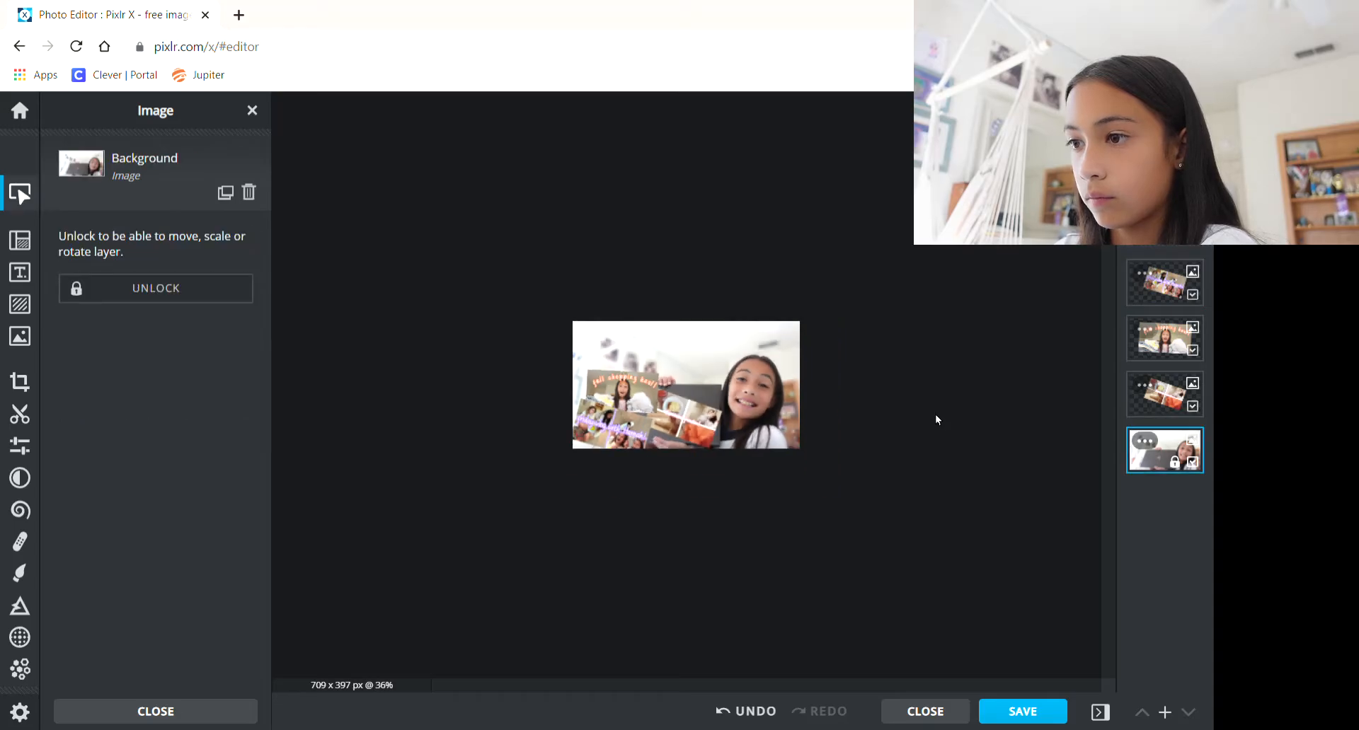
{"action": "scroll", "coordinate": [936, 420], "scroll_direction": "up", "scroll_amount": 2}
Undo the latest thumbnail moves and rotations, back to the arrangement with the fall shopping haul thumbnail tilted counterclockwise above the friday vlog one
{"action": "key", "text": "ctrl+z"}
{"action": "key", "text": "ctrl+z"}
{"action": "key", "text": "ctrl+z"}
{"action": "key", "text": "ctrl+z"}
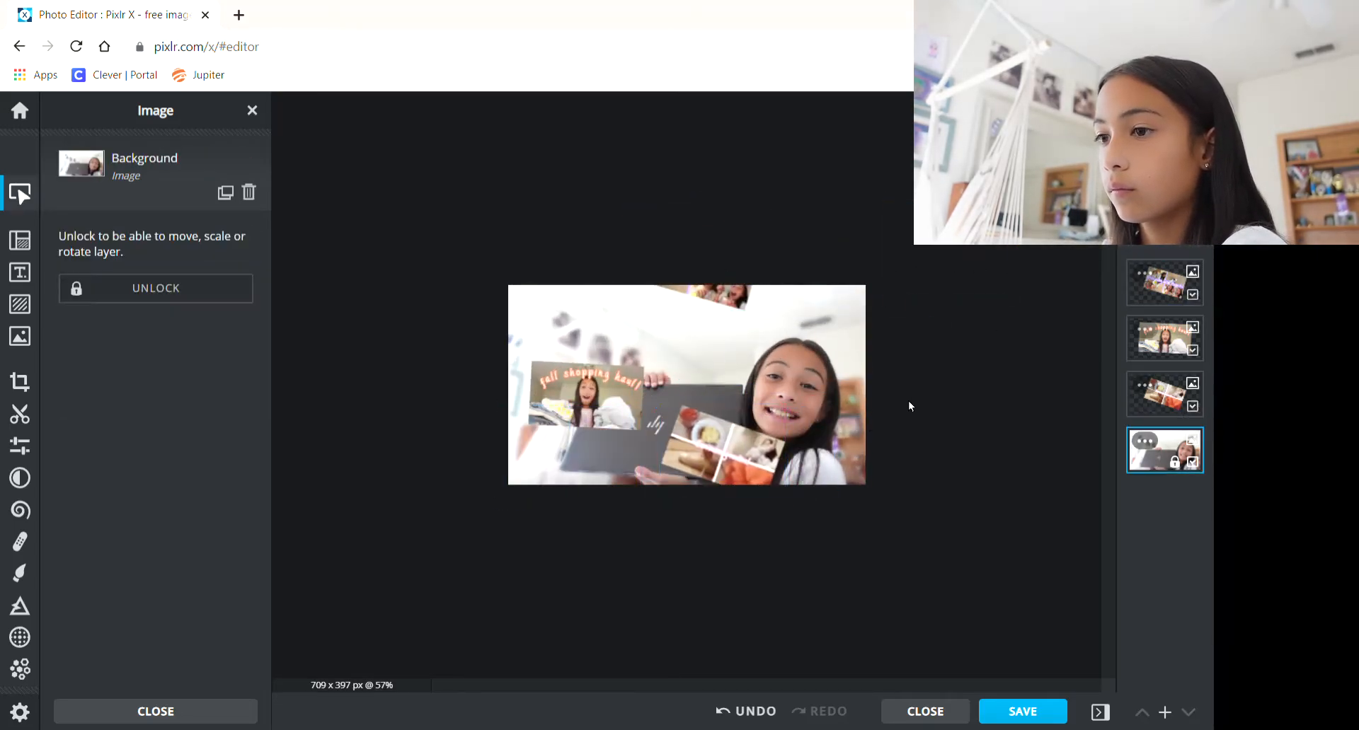
{"action": "key", "text": "ctrl+z"}
{"action": "key", "text": "ctrl+z"}
{"action": "key", "text": "ctrl+z"}
{"action": "key", "text": "ctrl+z"}
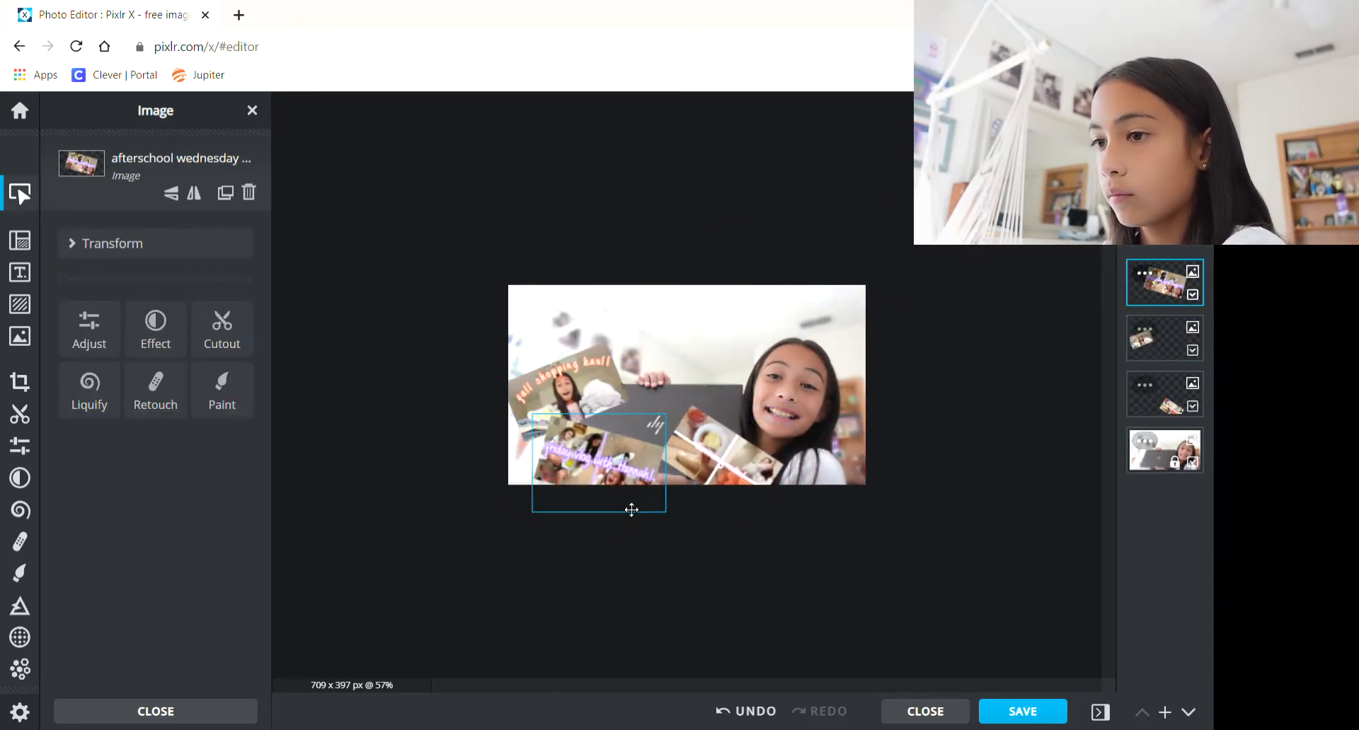
{"action": "key", "text": "ctrl+z"}
{"action": "key", "text": "ctrl+z"}
{"action": "key", "text": "ctrl+z"}
{"action": "left_click", "coordinate": [949, 429]}
{"action": "scroll", "coordinate": [949, 429], "scroll_direction": "down", "scroll_amount": 2}
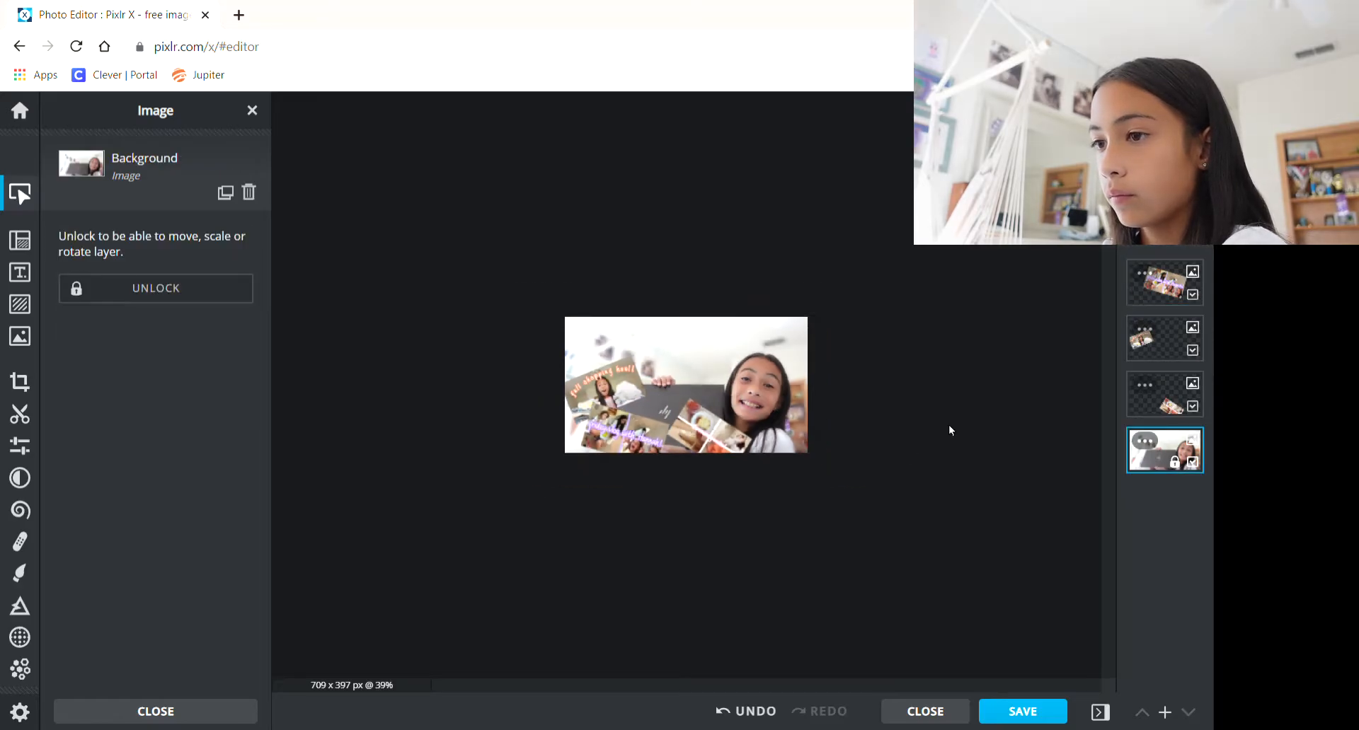
{"action": "scroll", "coordinate": [840, 406], "scroll_direction": "up", "scroll_amount": 1}
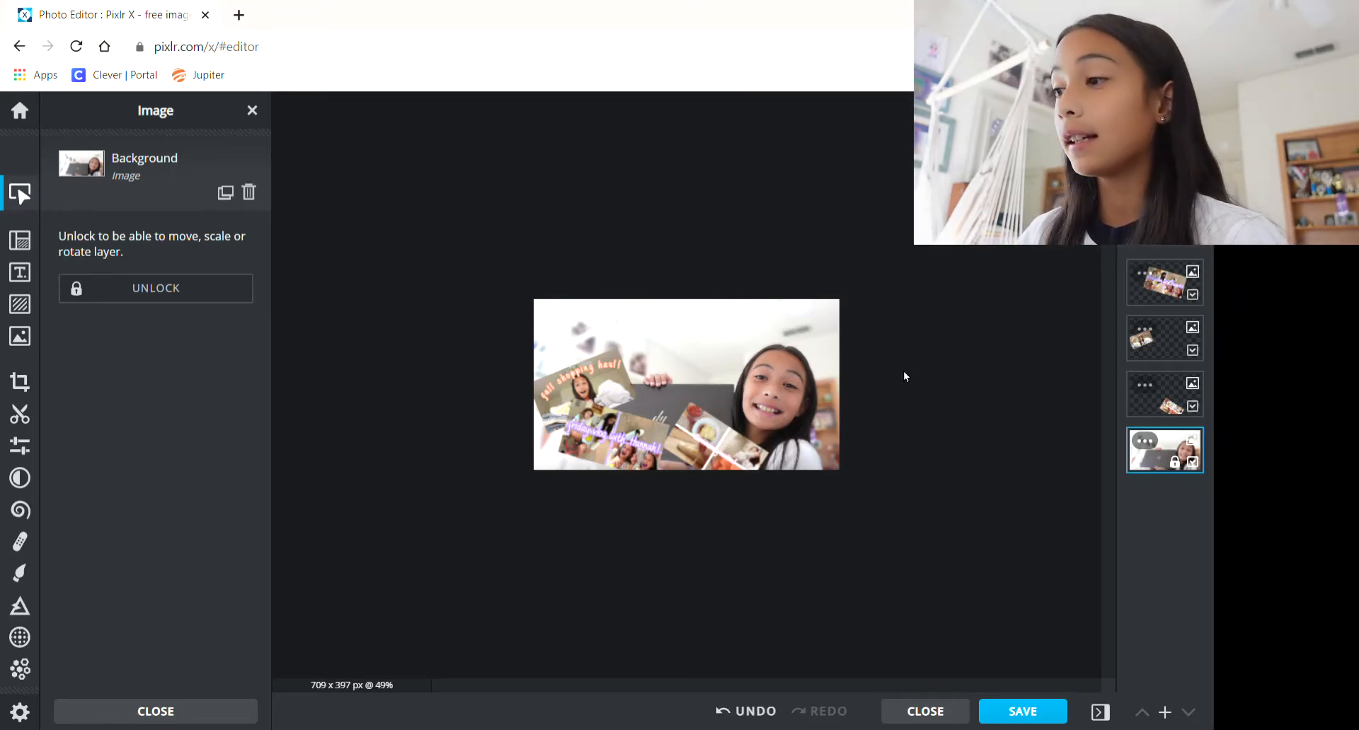
Open the light adjustments for the Background layer and set brightness to 26, exposure to -14 and contrast to 1
{"action": "left_click", "coordinate": [1175, 289]}
{"action": "left_click", "coordinate": [1164, 340]}
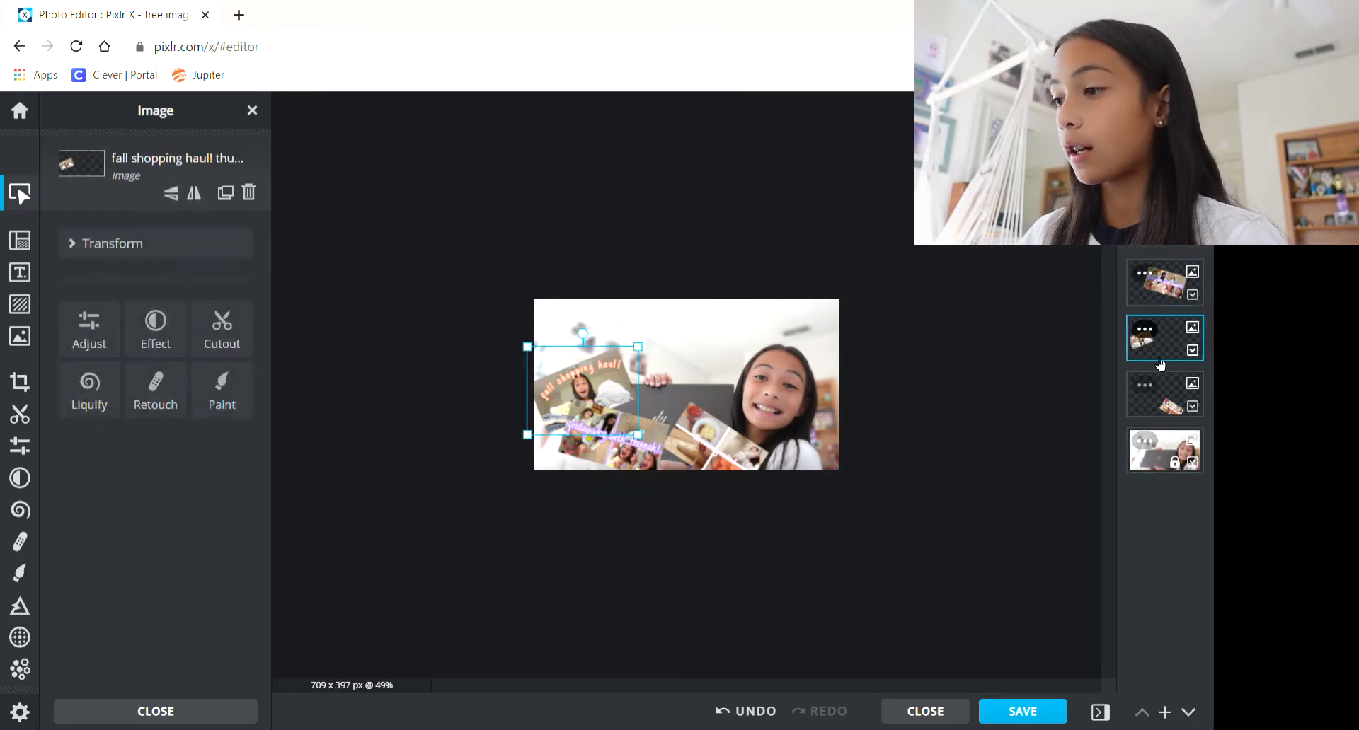
{"action": "left_click", "coordinate": [1160, 395]}
{"action": "left_click", "coordinate": [1158, 440]}
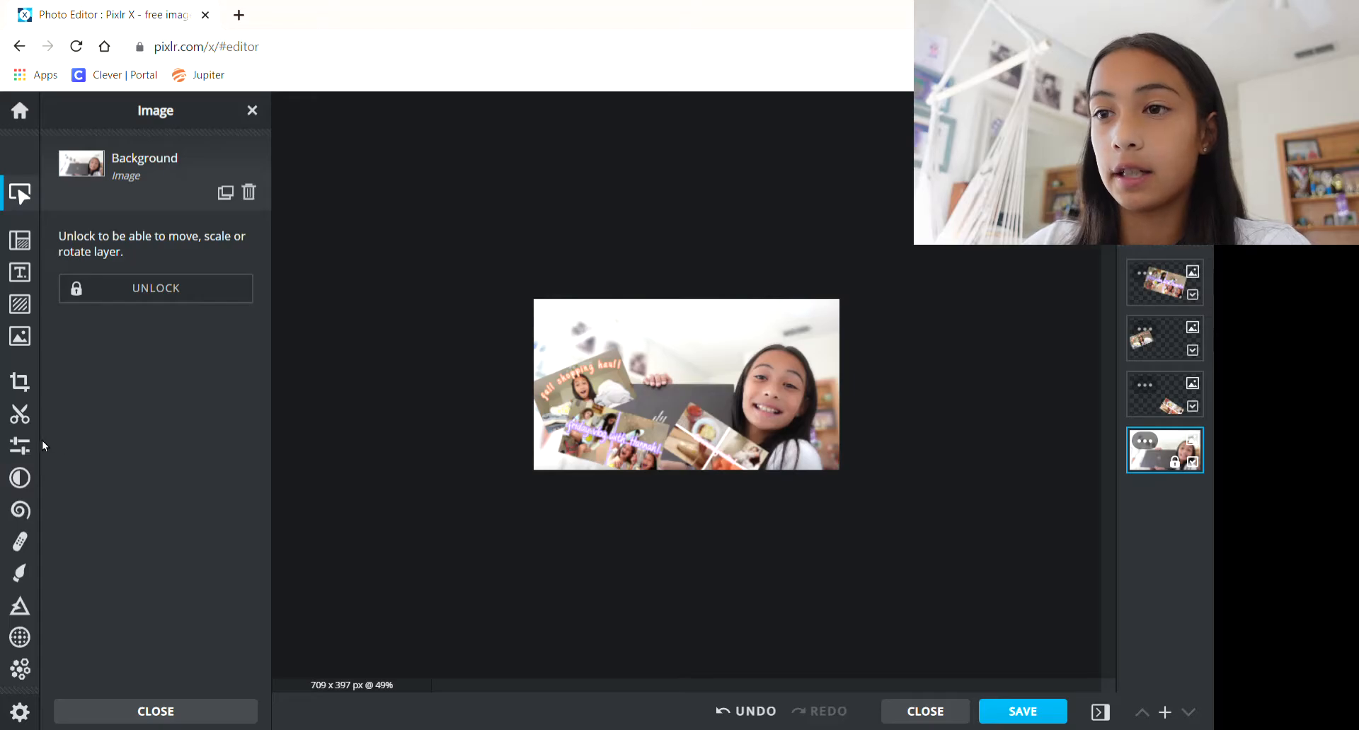
{"action": "left_click", "coordinate": [20, 446]}
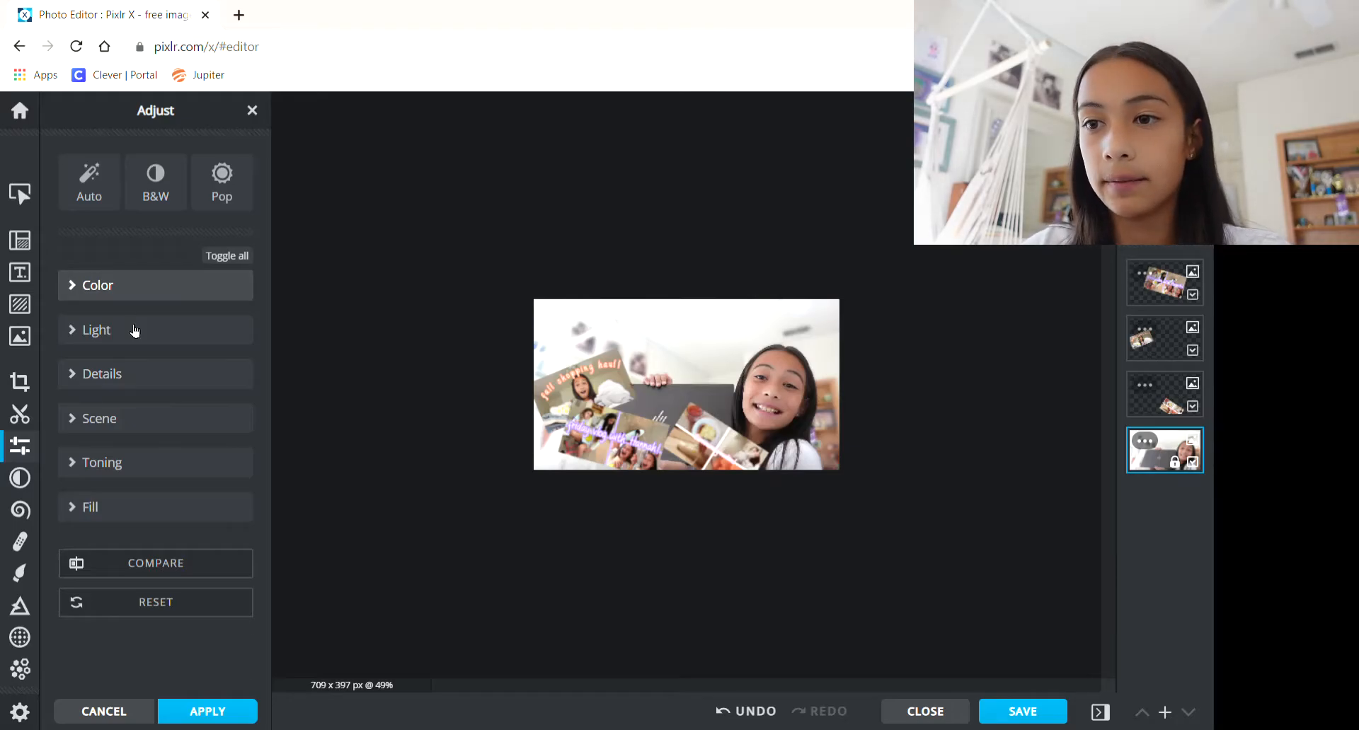
{"action": "left_click", "coordinate": [135, 331]}
{"action": "scroll", "coordinate": [151, 331], "scroll_direction": "down", "scroll_amount": 1}
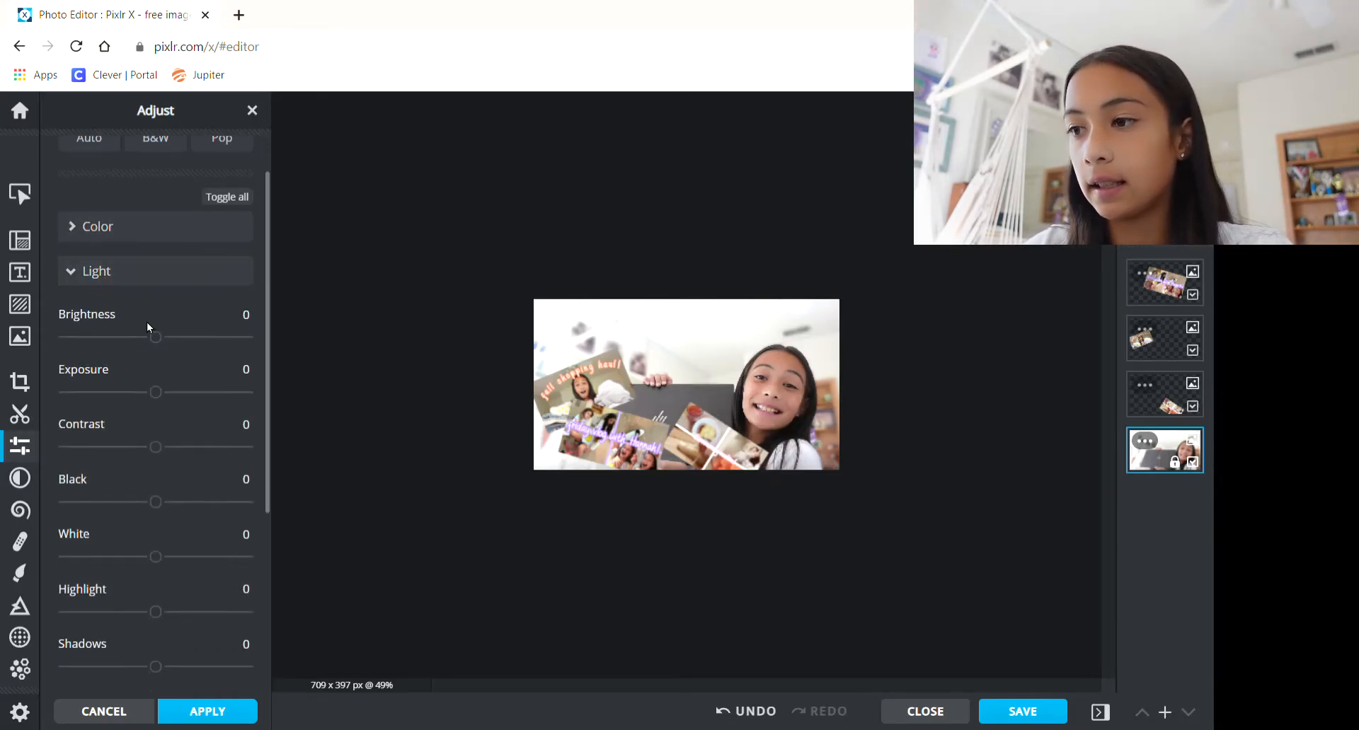
{"action": "left_click_drag", "start_coordinate": [156, 336], "coordinate": [185, 338]}
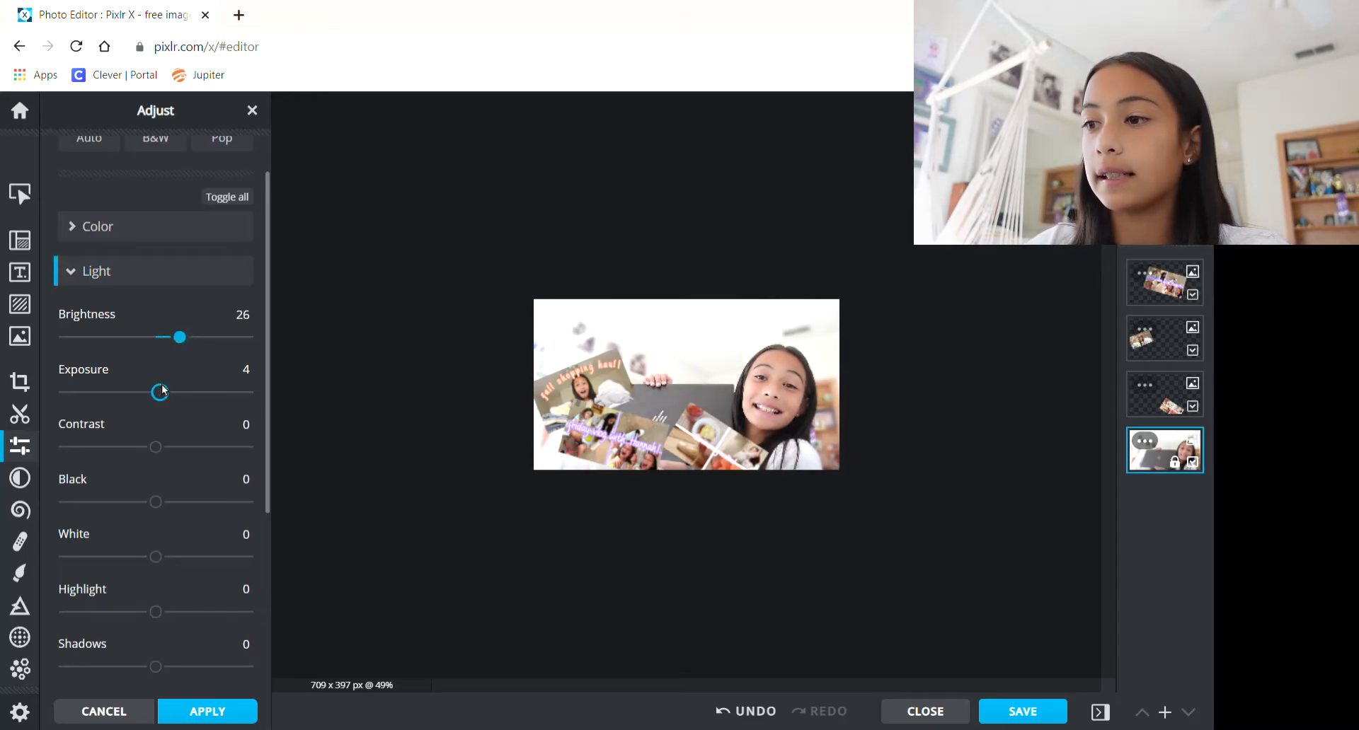
{"action": "mouse_move", "coordinate": [161, 396]}
{"action": "left_mouse_down"}
{"action": "mouse_move", "coordinate": [191, 392]}
{"action": "mouse_move", "coordinate": [113, 392]}
{"action": "mouse_move", "coordinate": [144, 398]}
{"action": "left_mouse_up"}
{"action": "mouse_move", "coordinate": [162, 447]}
{"action": "left_mouse_down"}
{"action": "mouse_move", "coordinate": [181, 453]}
{"action": "mouse_move", "coordinate": [158, 451]}
{"action": "left_mouse_up"}
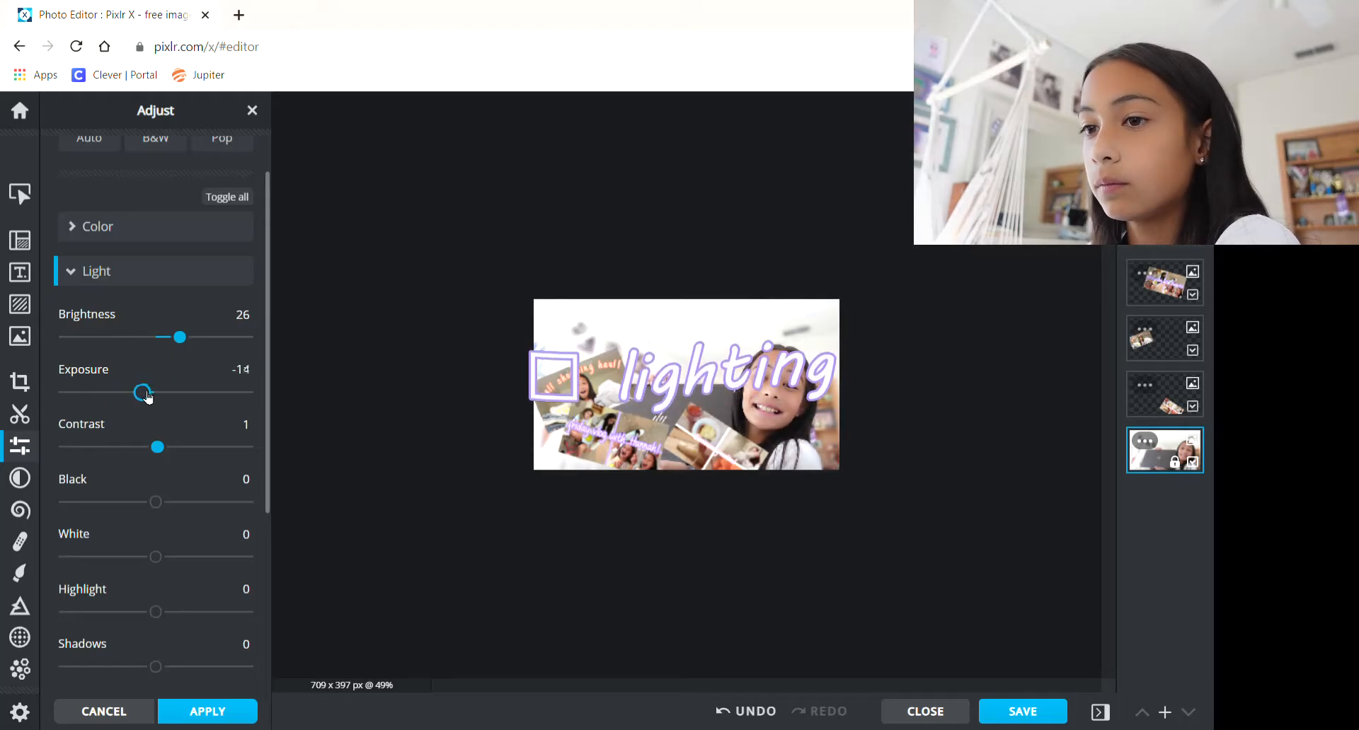
Readjust the background's light to brightness 34, exposure 6, contrast -16, black 12 and white -24
{"action": "left_click_drag", "start_coordinate": [147, 397], "coordinate": [283, 399]}
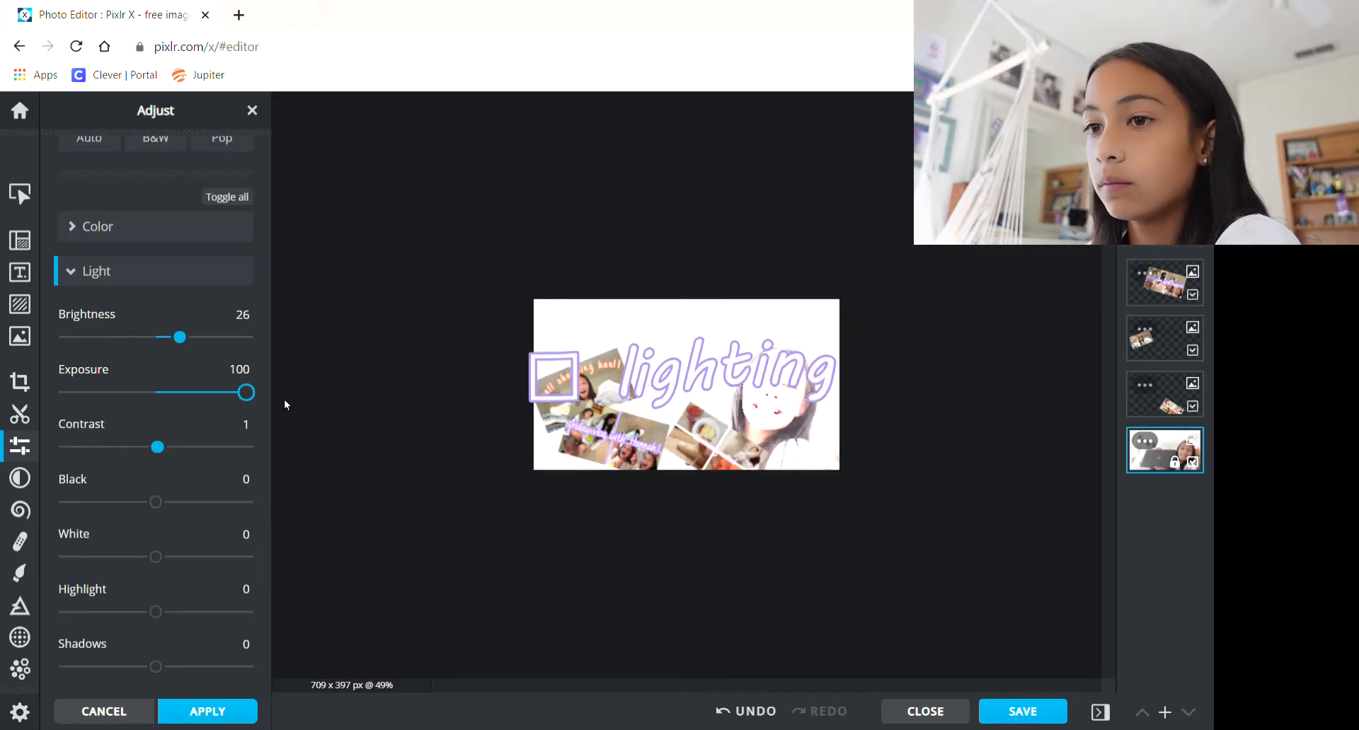
{"action": "left_click_drag", "start_coordinate": [156, 502], "coordinate": [97, 502]}
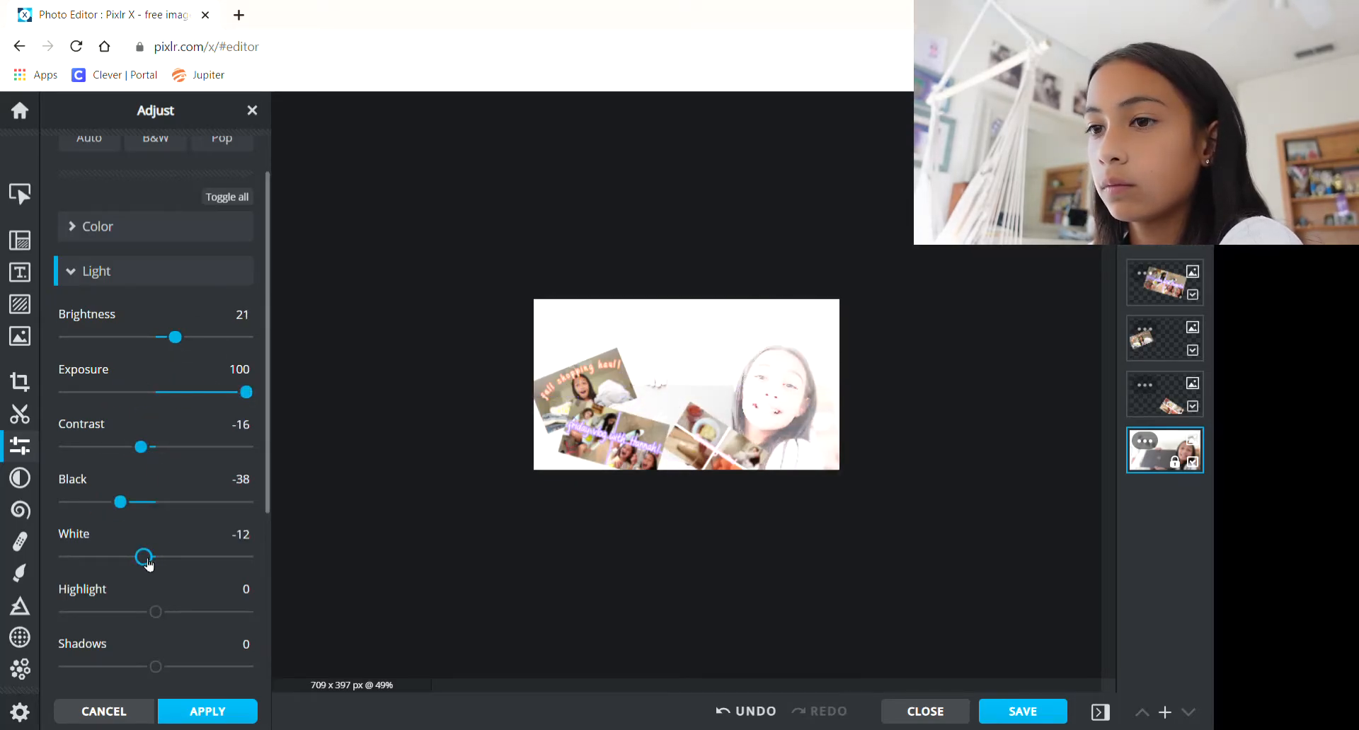
{"action": "left_click_drag", "start_coordinate": [144, 558], "coordinate": [134, 557]}
{"action": "left_click_drag", "start_coordinate": [246, 392], "coordinate": [145, 443]}
{"action": "left_click_drag", "start_coordinate": [175, 337], "coordinate": [209, 338]}
{"action": "left_click_drag", "start_coordinate": [121, 502], "coordinate": [193, 518]}
{"action": "scroll", "coordinate": [186, 486], "scroll_direction": "down", "scroll_amount": 1}
{"action": "mouse_move", "coordinate": [192, 443]}
{"action": "left_mouse_down"}
{"action": "mouse_move", "coordinate": [123, 445]}
{"action": "mouse_move", "coordinate": [167, 444]}
{"action": "left_mouse_up"}
{"action": "left_click_drag", "start_coordinate": [160, 331], "coordinate": [162, 333]}
{"action": "mouse_move", "coordinate": [209, 278]}
{"action": "left_mouse_down"}
{"action": "mouse_move", "coordinate": [128, 279]}
{"action": "mouse_move", "coordinate": [187, 278]}
{"action": "left_mouse_up"}
{"action": "scroll", "coordinate": [161, 350], "scroll_direction": "down", "scroll_amount": 2}
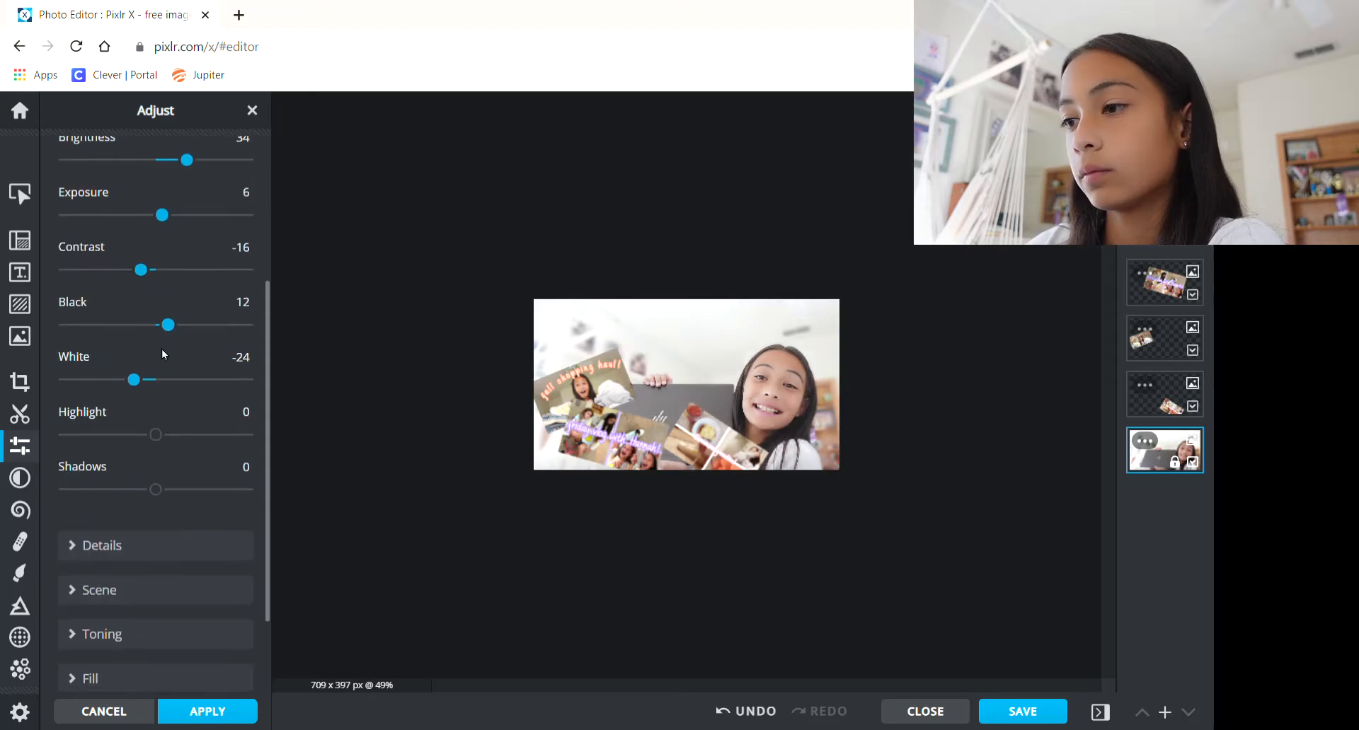
Set the background's shadows to 70, brightness to 23 and contrast to 5, and raise its exposure slightly
{"action": "left_click_drag", "start_coordinate": [156, 489], "coordinate": [220, 490]}
{"action": "scroll", "coordinate": [529, 473], "scroll_direction": "down", "scroll_amount": 1}
{"action": "scroll", "coordinate": [529, 473], "scroll_direction": "up", "scroll_amount": 2}
{"action": "left_click", "coordinate": [188, 161]}
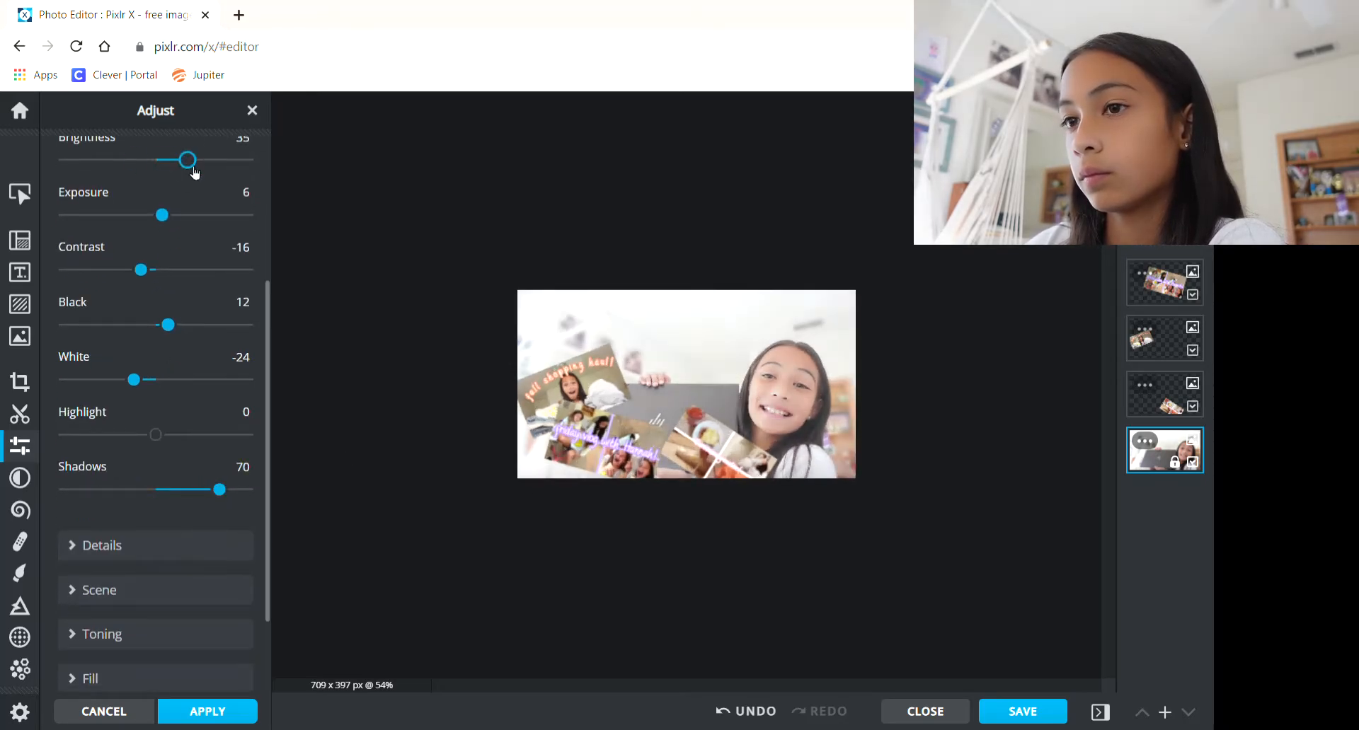
{"action": "mouse_move", "coordinate": [195, 173]}
{"action": "left_mouse_down"}
{"action": "mouse_move", "coordinate": [157, 164]}
{"action": "mouse_move", "coordinate": [178, 172]}
{"action": "left_mouse_up"}
{"action": "left_click_drag", "start_coordinate": [141, 270], "coordinate": [168, 274]}
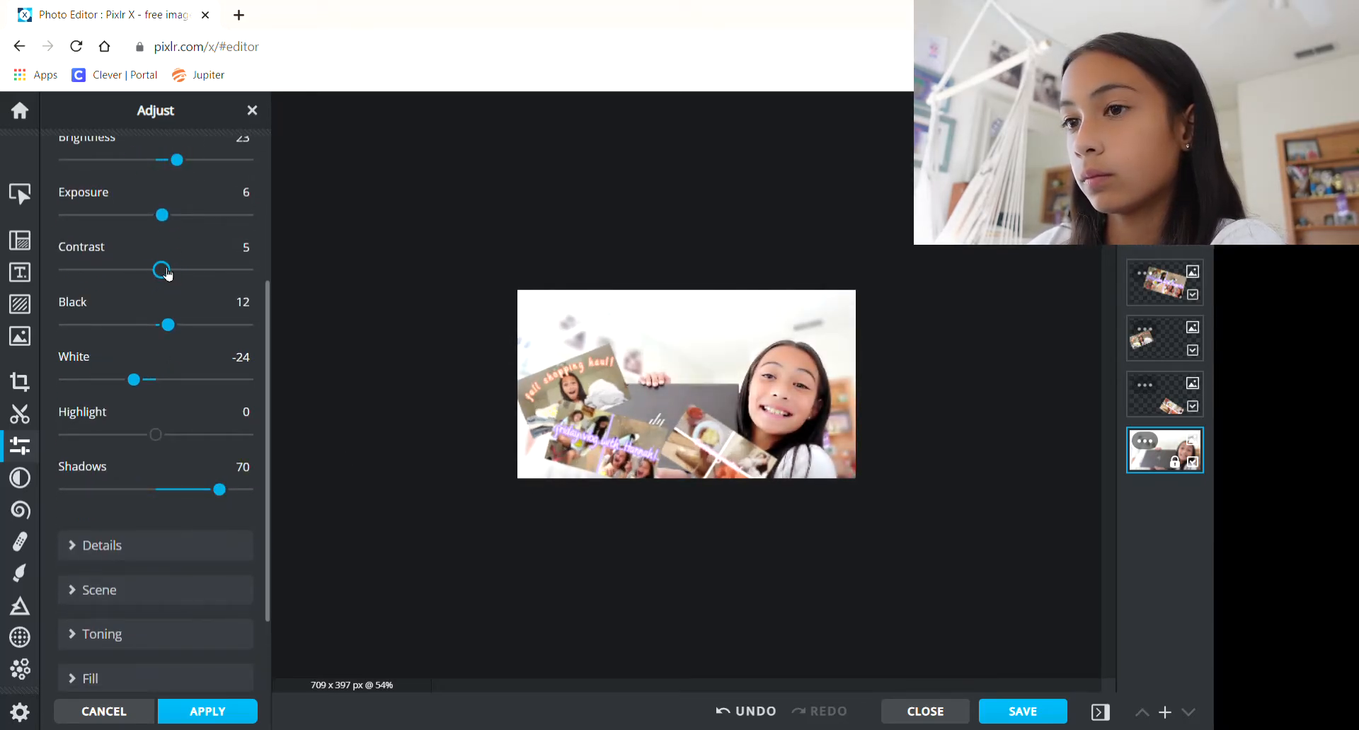
{"action": "left_click_drag", "start_coordinate": [162, 215], "coordinate": [179, 222]}
{"action": "scroll", "coordinate": [418, 312], "scroll_direction": "down", "scroll_amount": 1}
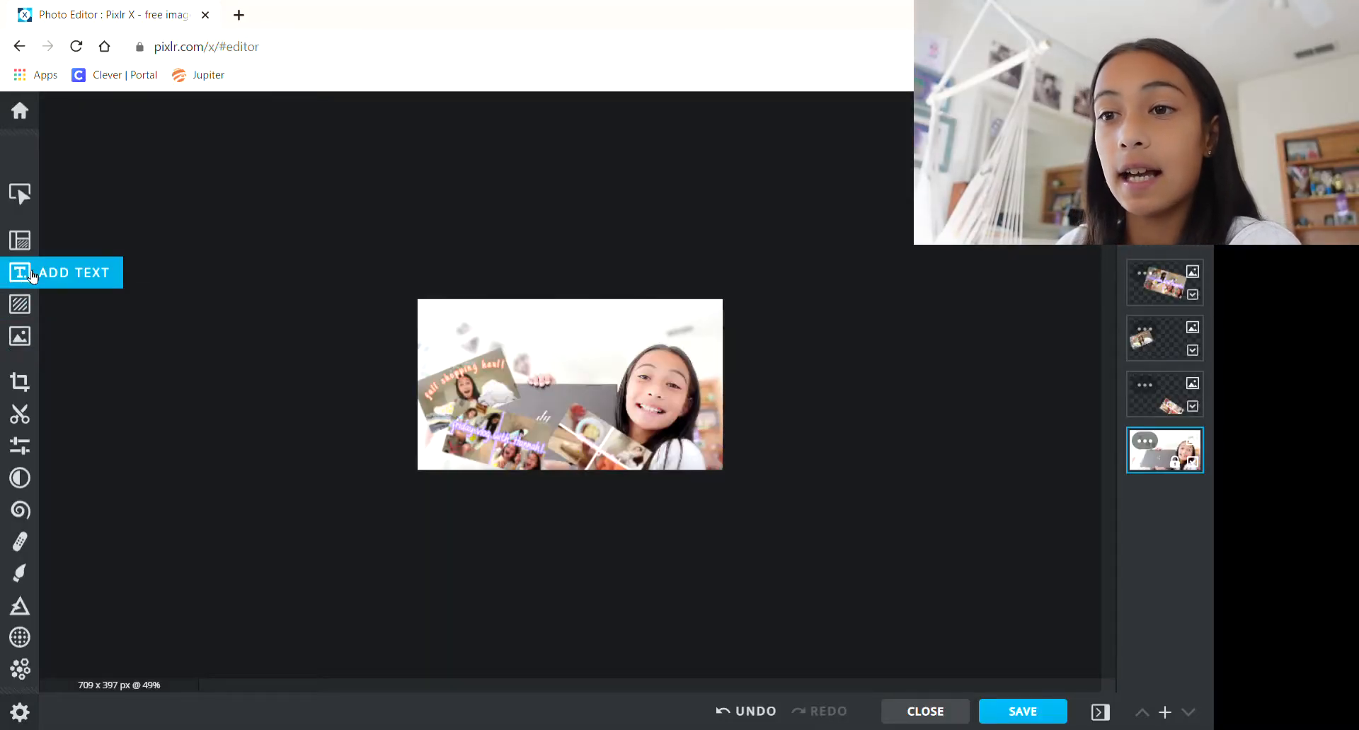
Add a new default text layer and move it up over the upper part of the photo
{"action": "left_click", "coordinate": [19, 269]}
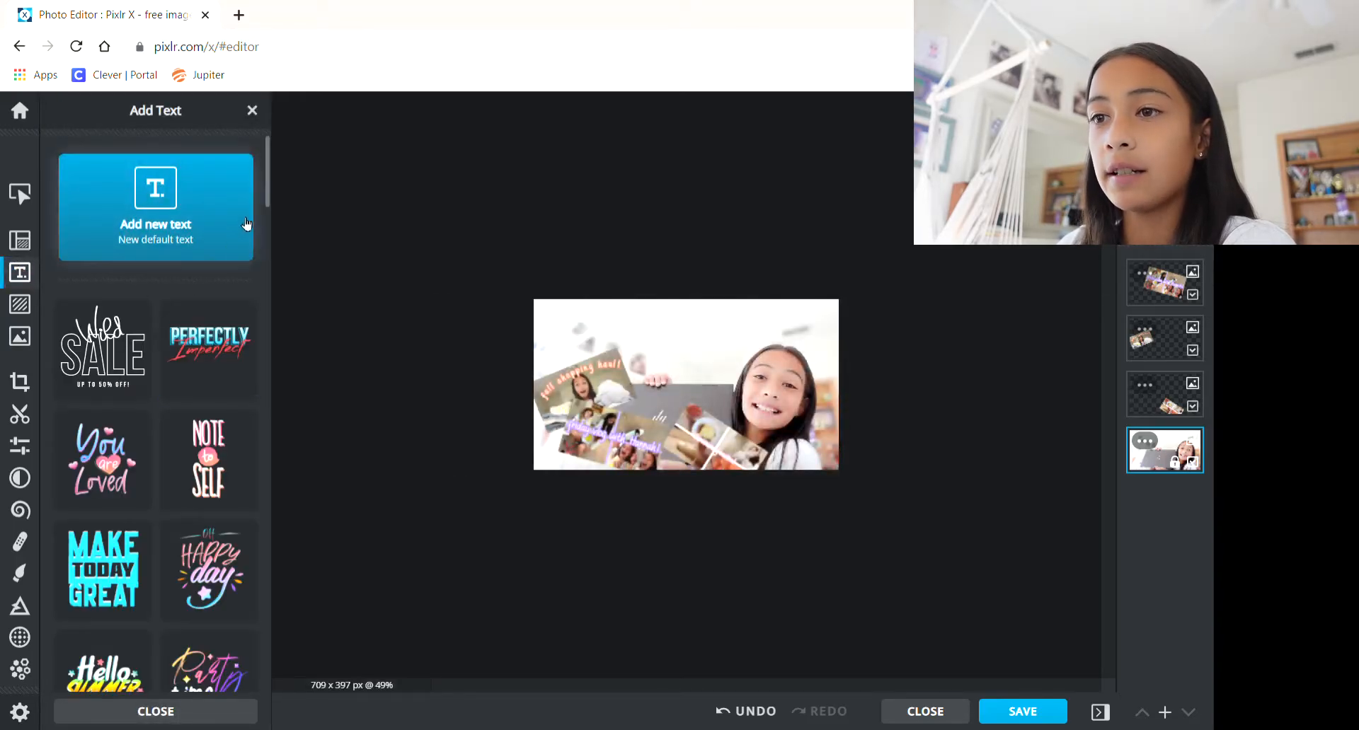
{"action": "mouse_move", "coordinate": [272, 201]}
{"action": "left_mouse_down"}
{"action": "mouse_move", "coordinate": [276, 312]}
{"action": "mouse_move", "coordinate": [276, 185]}
{"action": "left_mouse_up"}
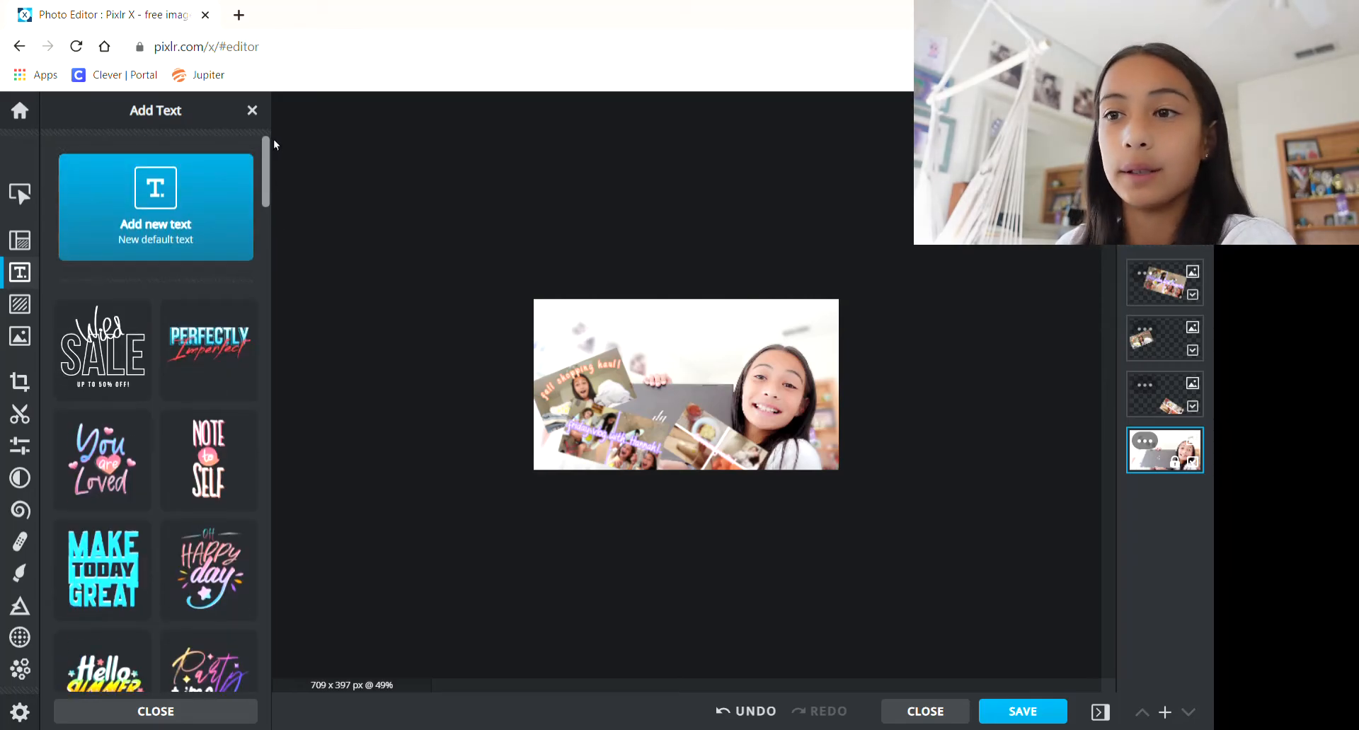
{"action": "left_click", "coordinate": [169, 206]}
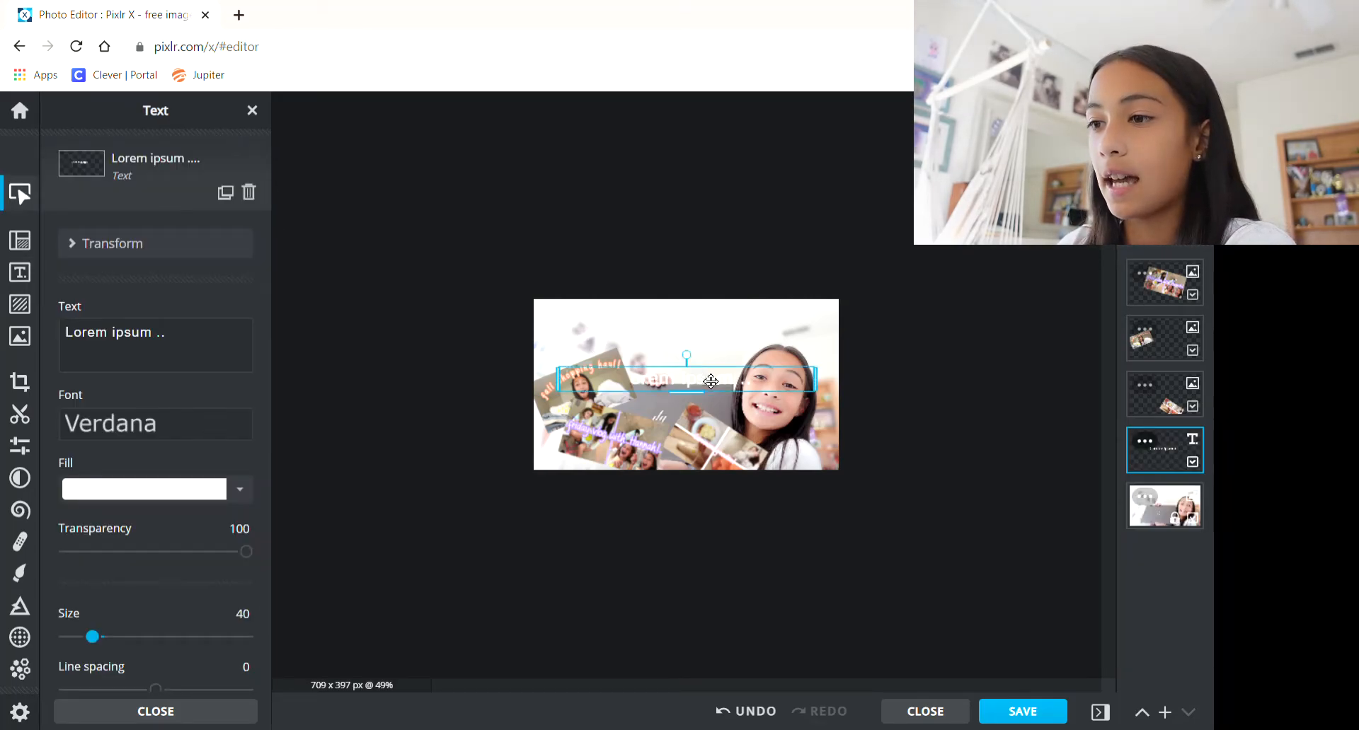
{"action": "left_click_drag", "start_coordinate": [710, 382], "coordinate": [722, 354]}
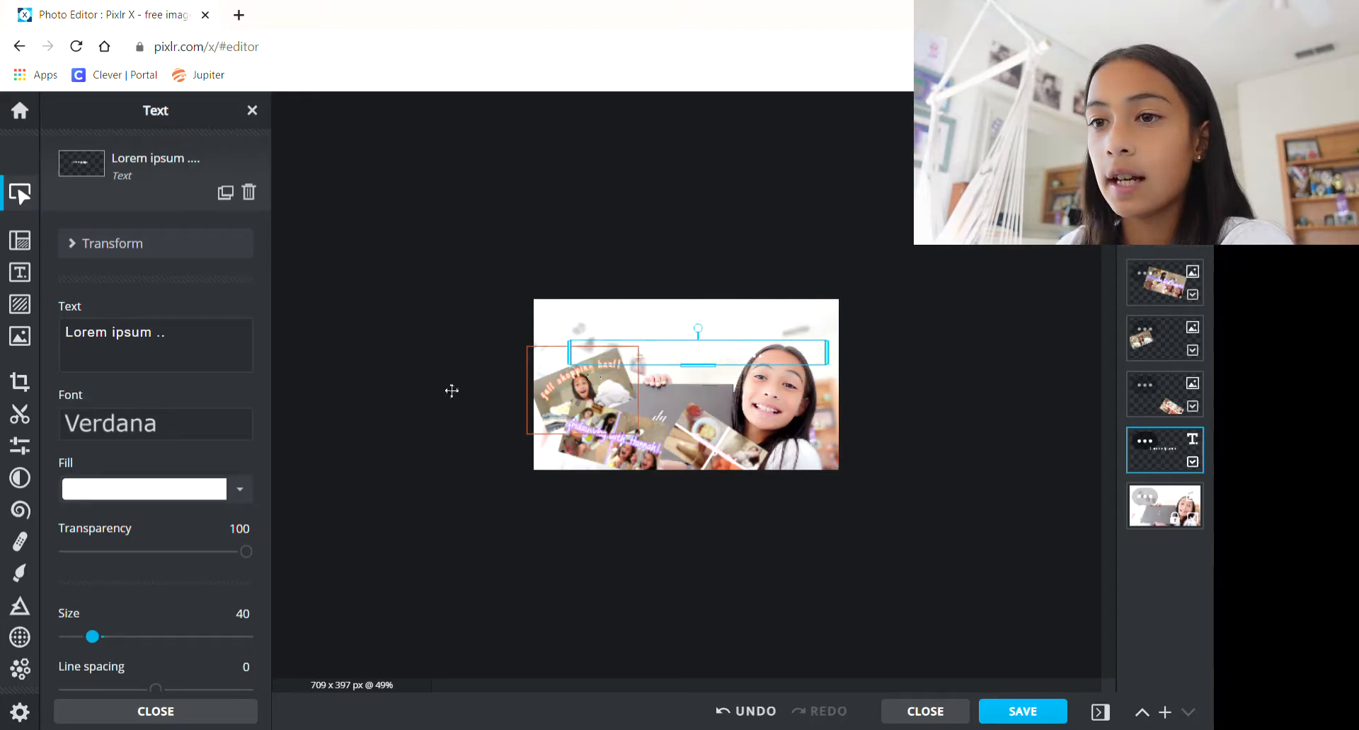
Replace the placeholder text with "how i edit my thumbnails" and place its layer above all thumbnail layers, near the photo's upper edge
{"action": "left_click_drag", "start_coordinate": [203, 354], "coordinate": [83, 360]}
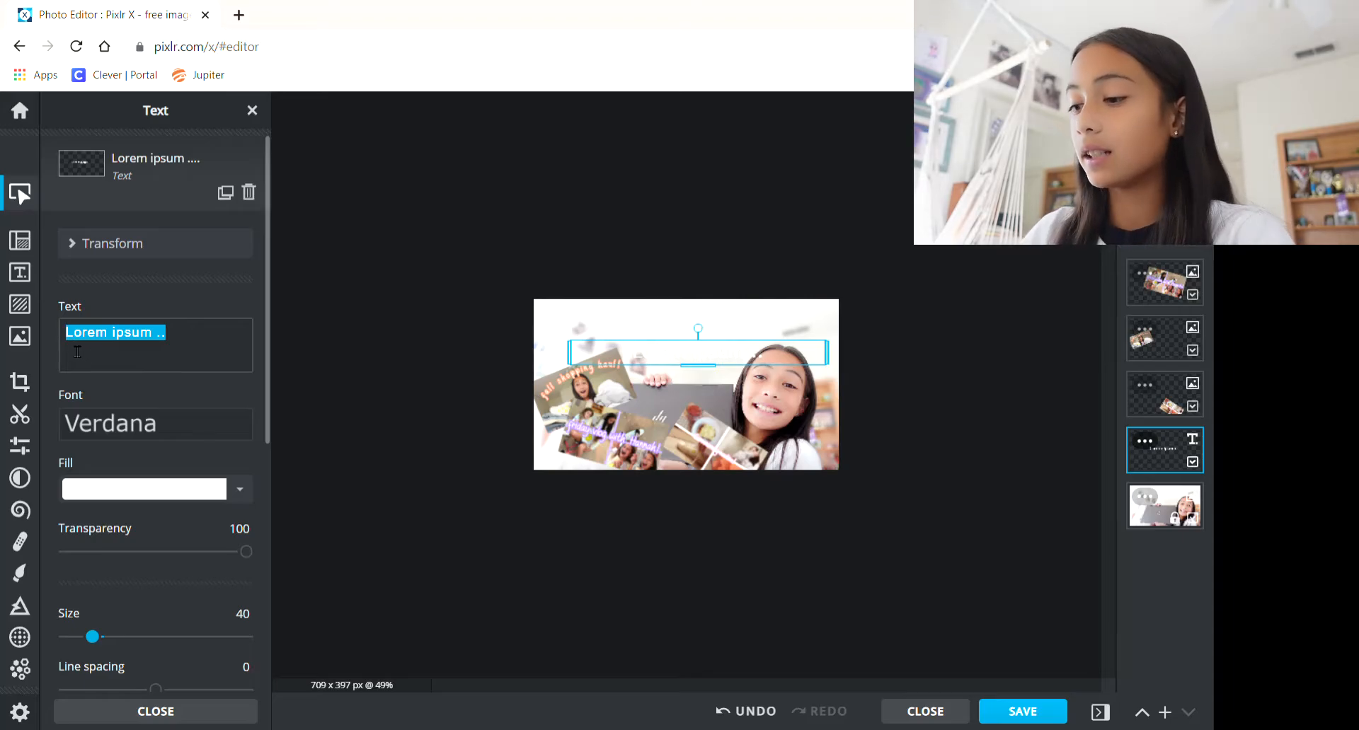
{"action": "key", "text": "BackSpace"}
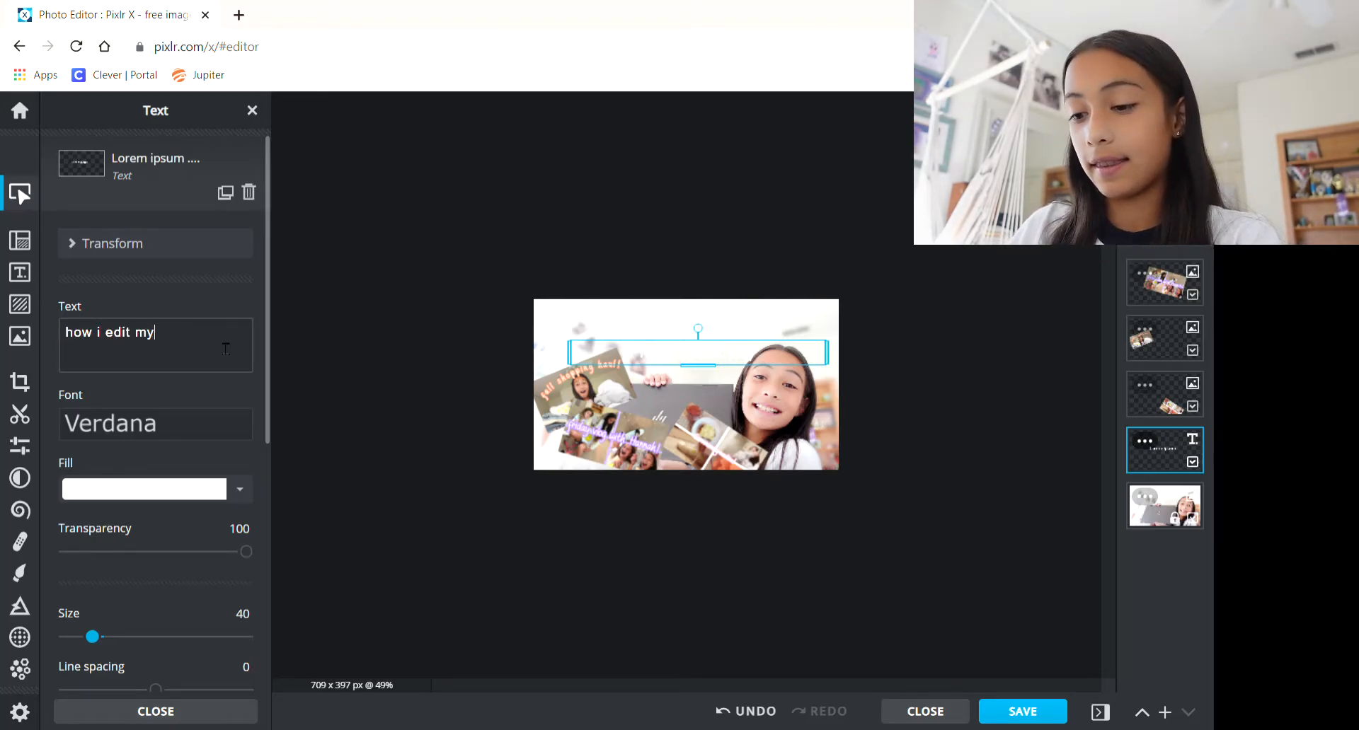
{"action": "type", "text": "how i edit my thumbna"}
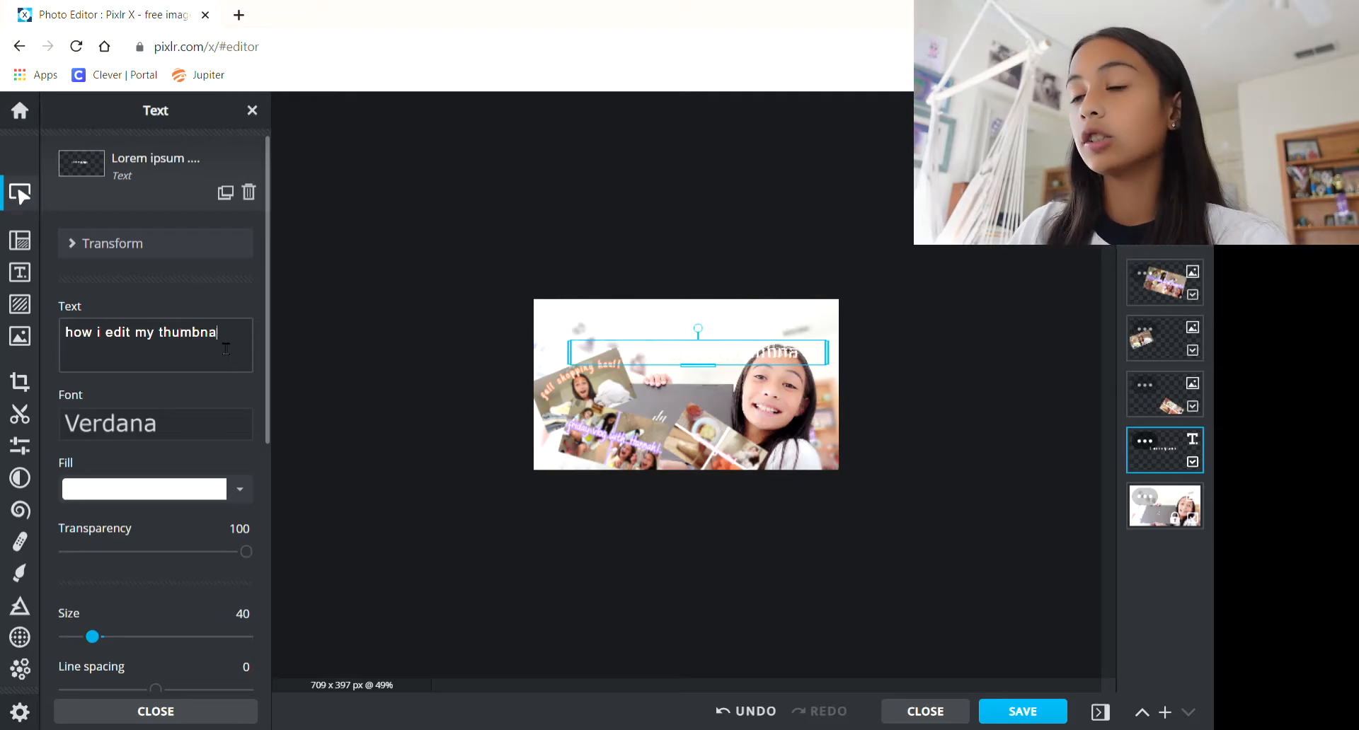
{"action": "type", "text": "ils"}
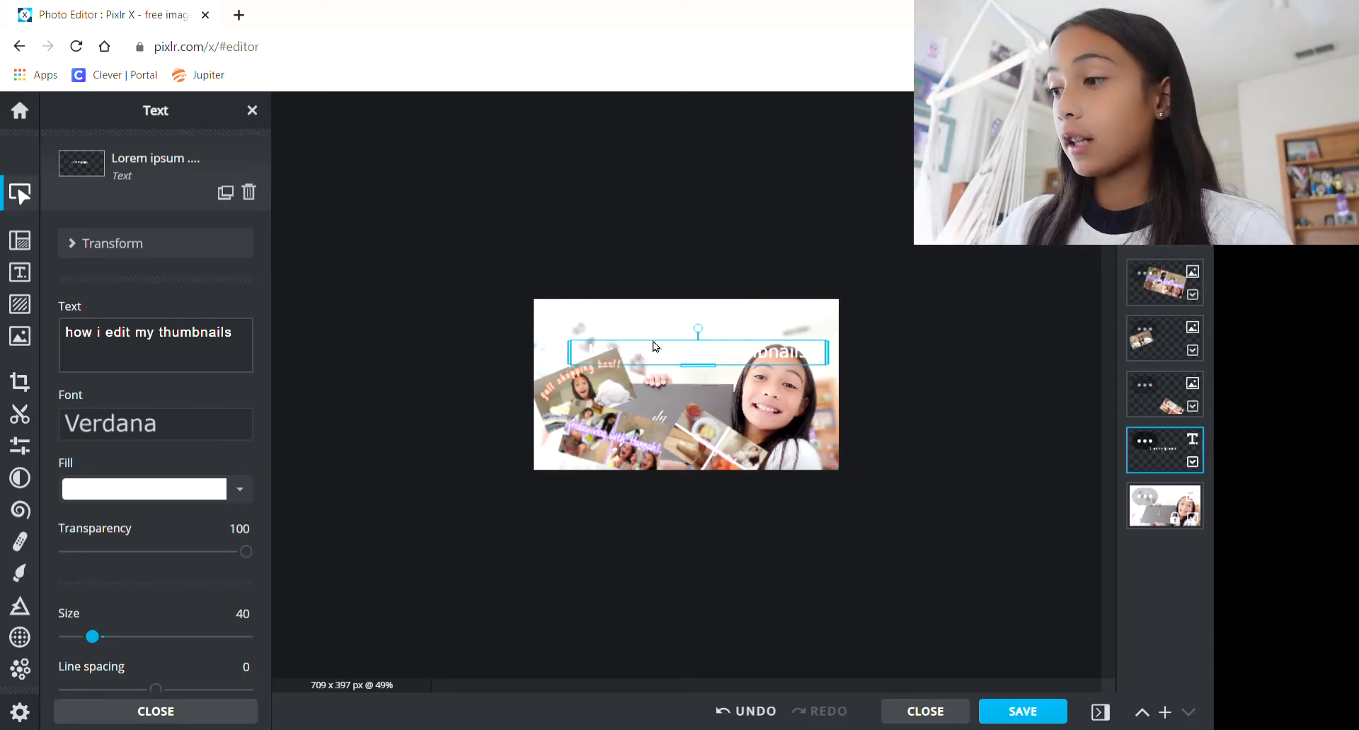
{"action": "left_click_drag", "start_coordinate": [1180, 455], "coordinate": [1175, 291]}
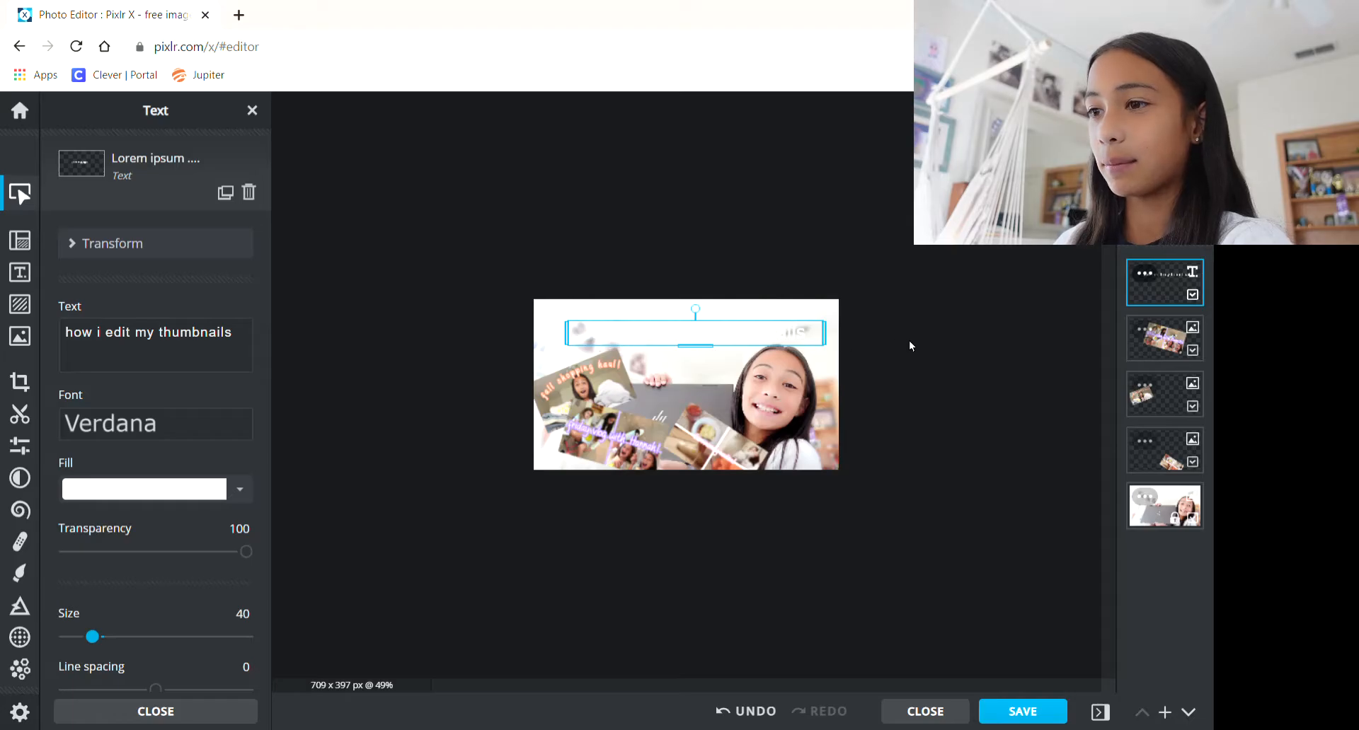
{"action": "left_click", "coordinate": [692, 314]}
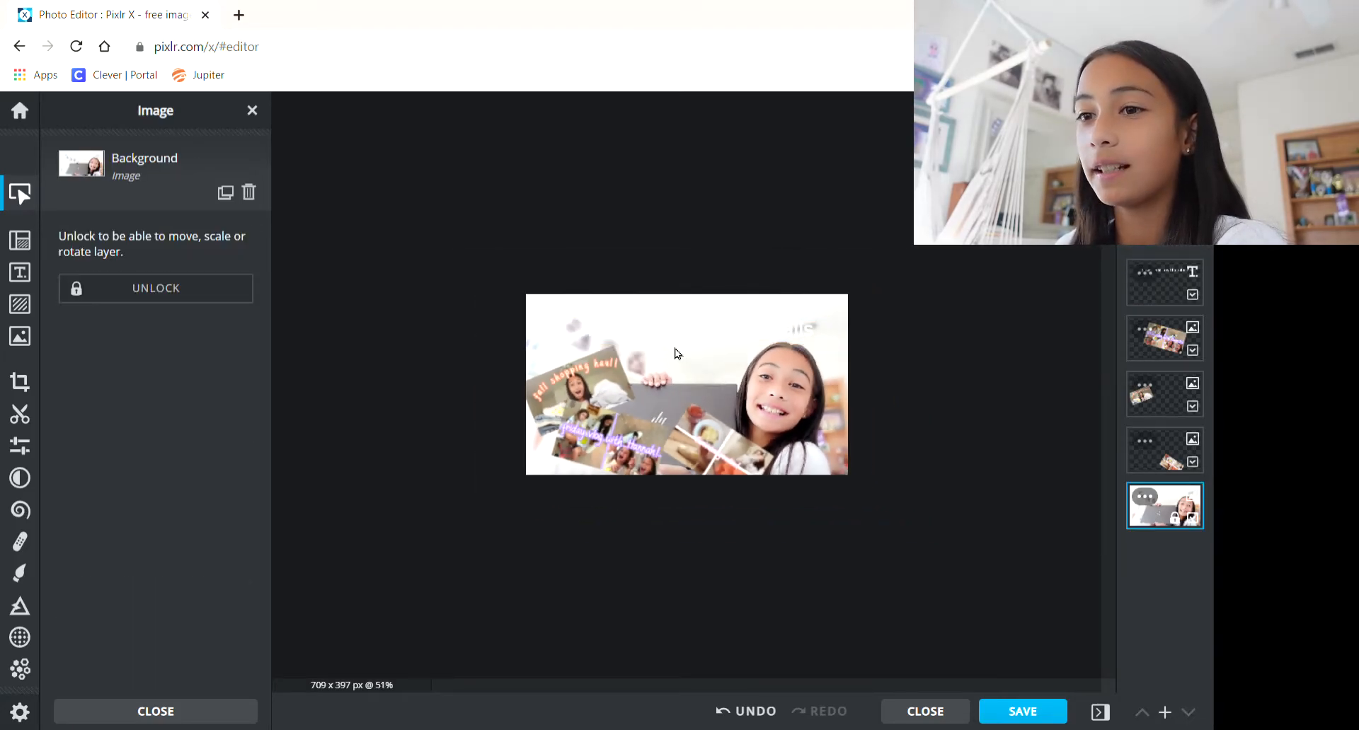
Search the fonts for "hello" and change the title text's font to Hello People
{"action": "left_click", "coordinate": [678, 334]}
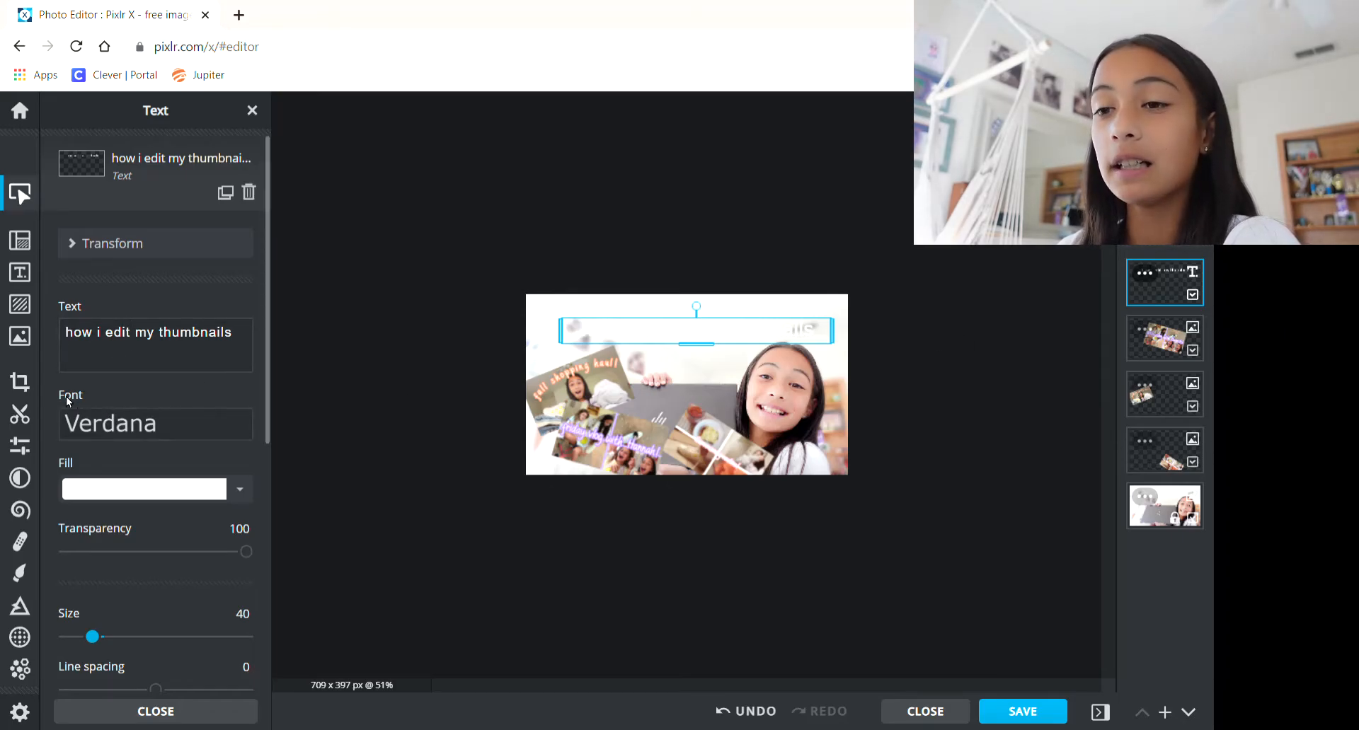
{"action": "left_click", "coordinate": [173, 426]}
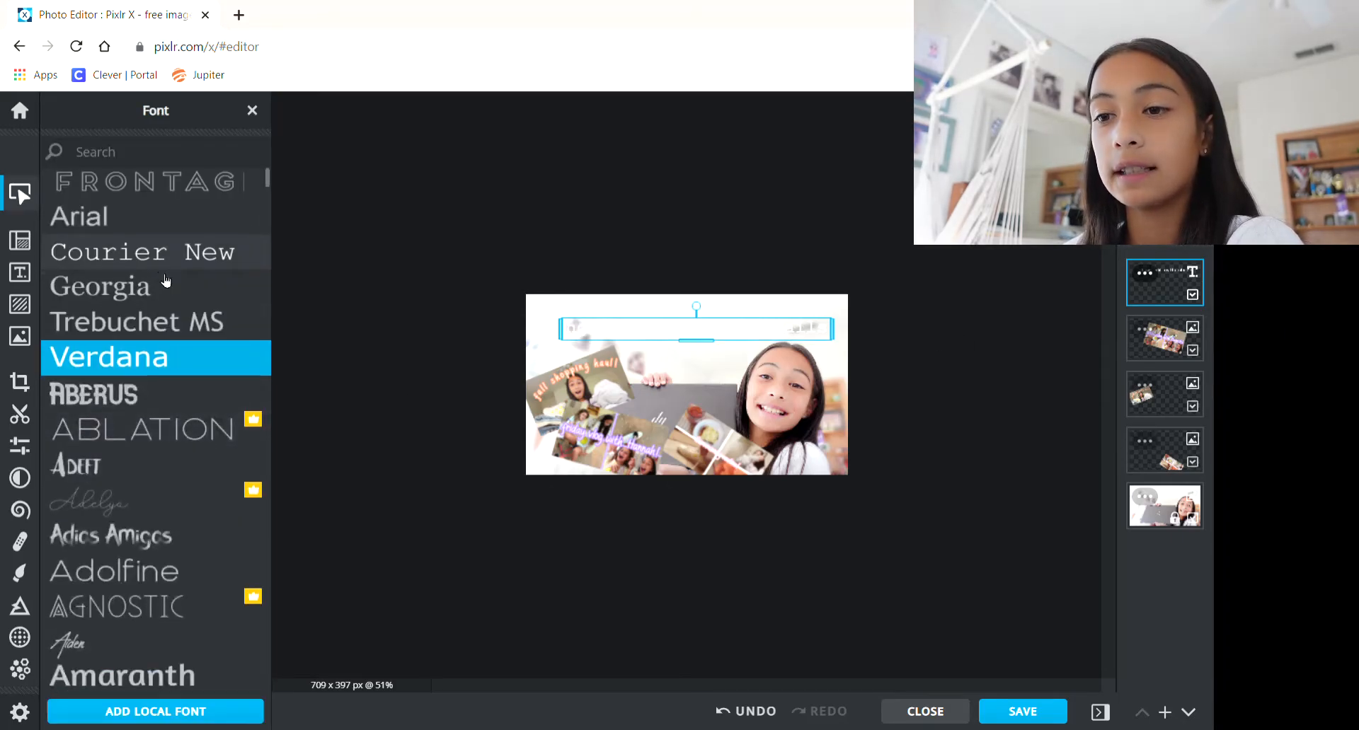
{"action": "scroll", "coordinate": [166, 297], "scroll_direction": "down", "scroll_amount": 10}
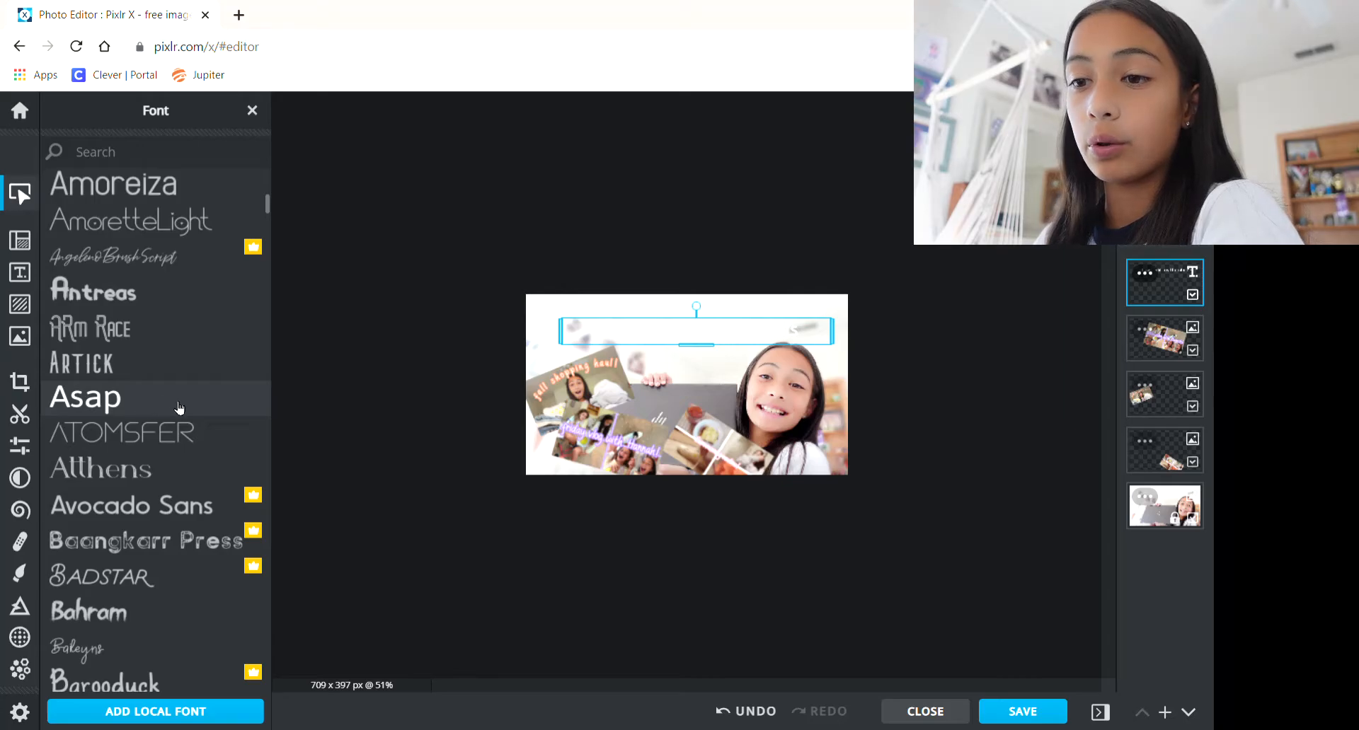
{"action": "scroll", "coordinate": [174, 332], "scroll_direction": "down", "scroll_amount": 10}
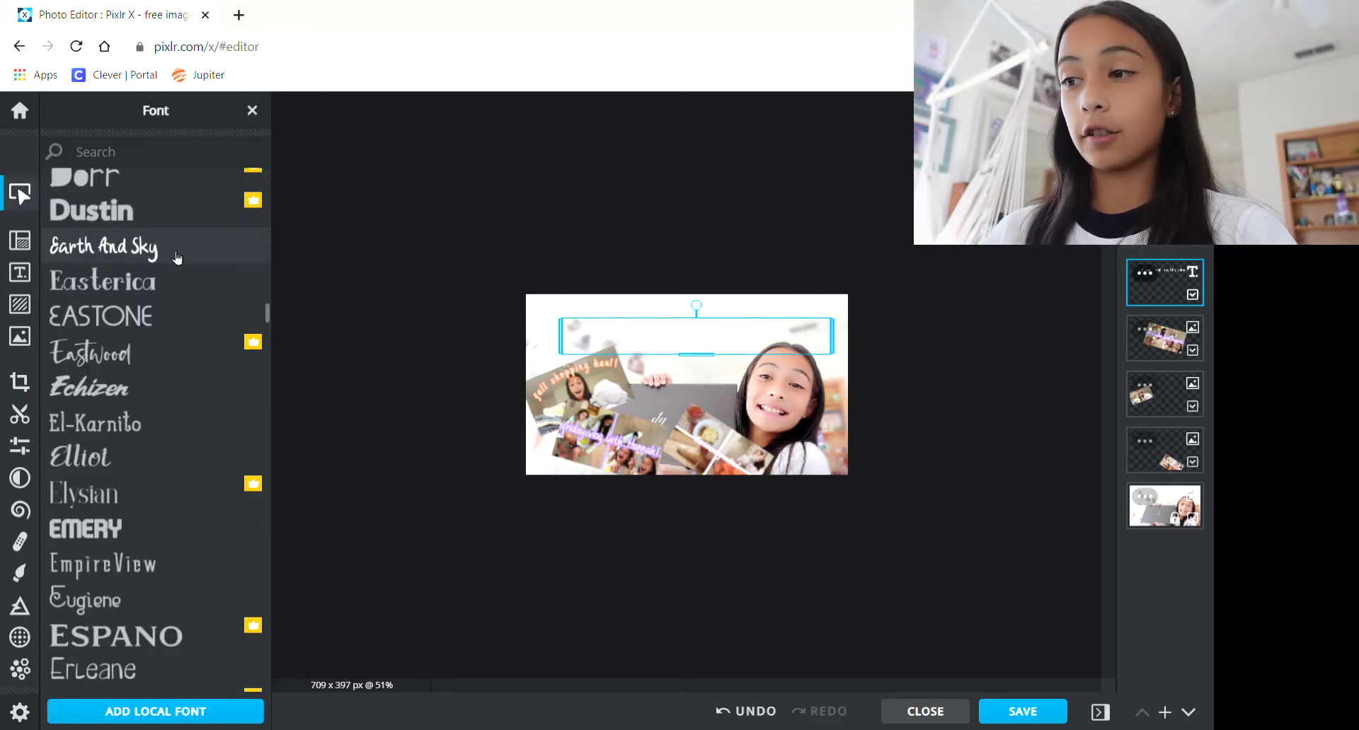
{"action": "left_click", "coordinate": [165, 157]}
{"action": "type", "text": "hello"}
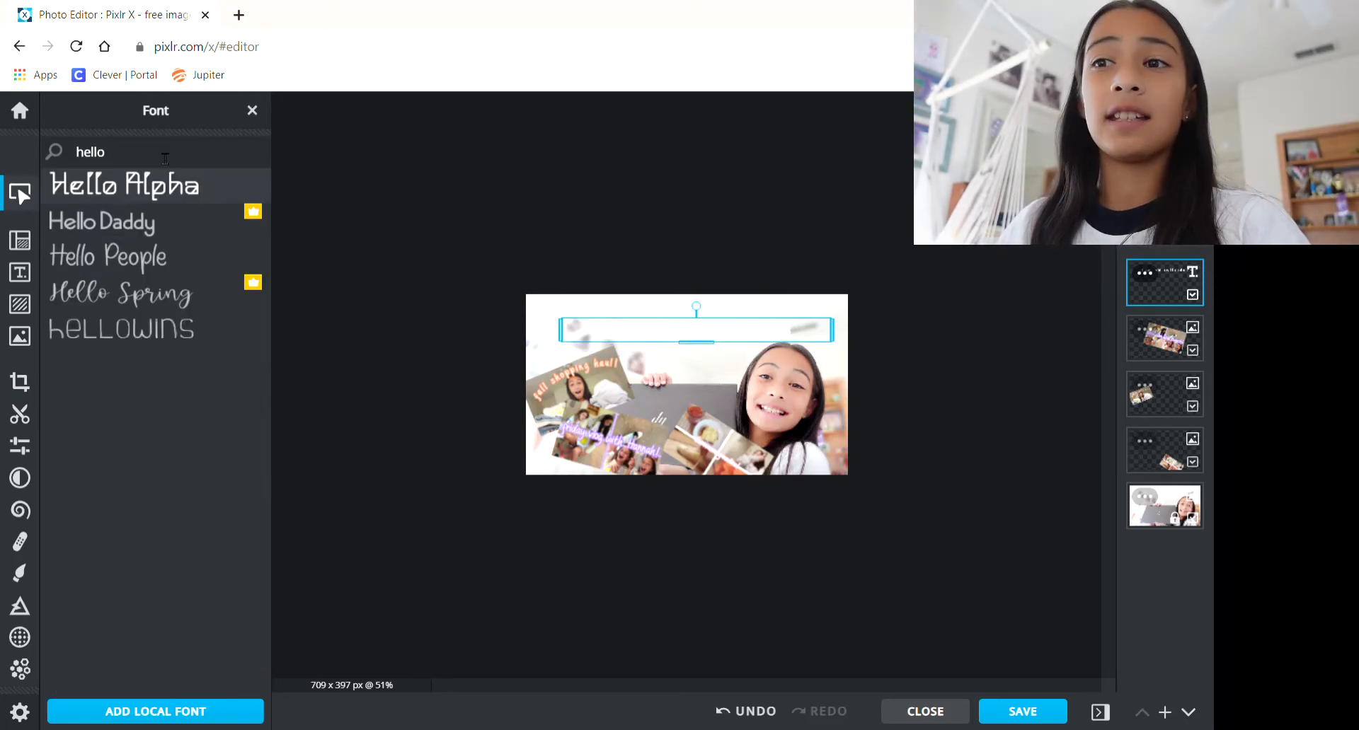
{"action": "left_click", "coordinate": [148, 260]}
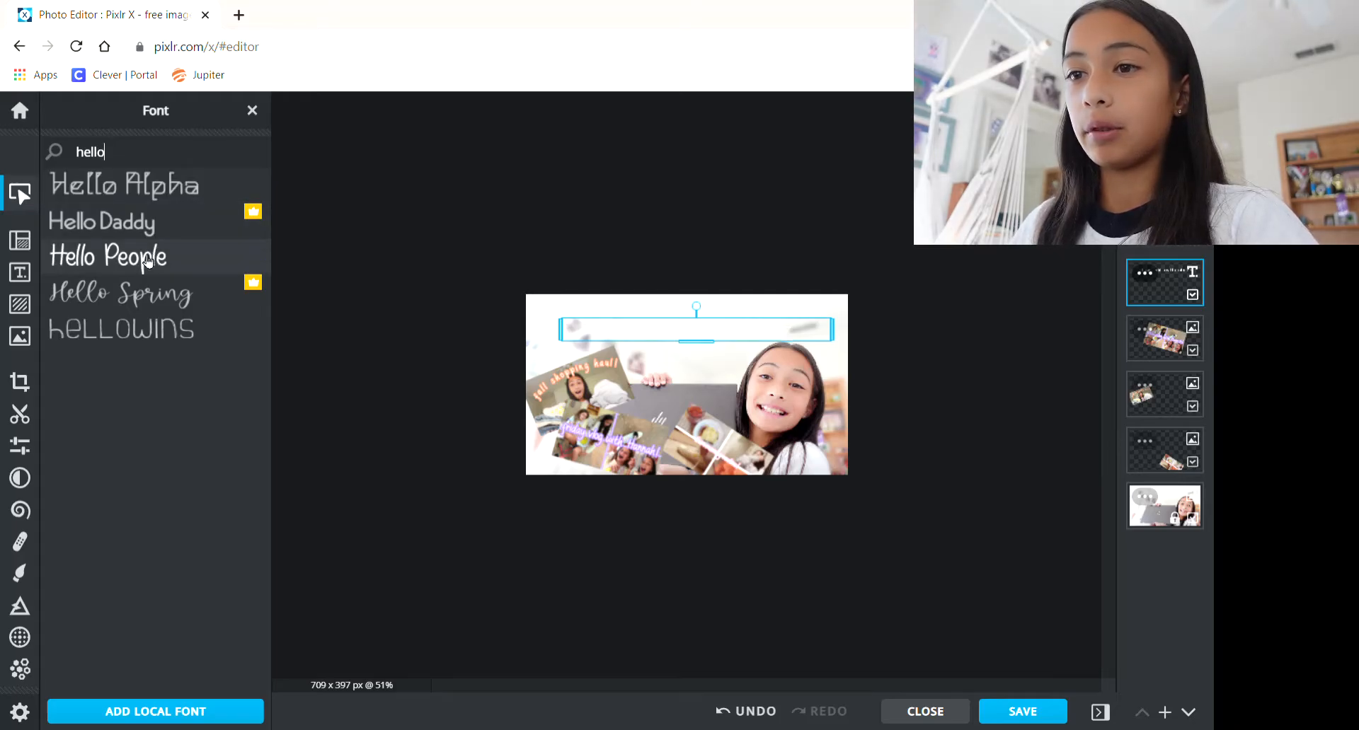
{"action": "left_click", "coordinate": [139, 269]}
Set the title text's size to 92 and return its transparency to 100
{"action": "scroll", "coordinate": [160, 450], "scroll_direction": "down", "scroll_amount": 3}
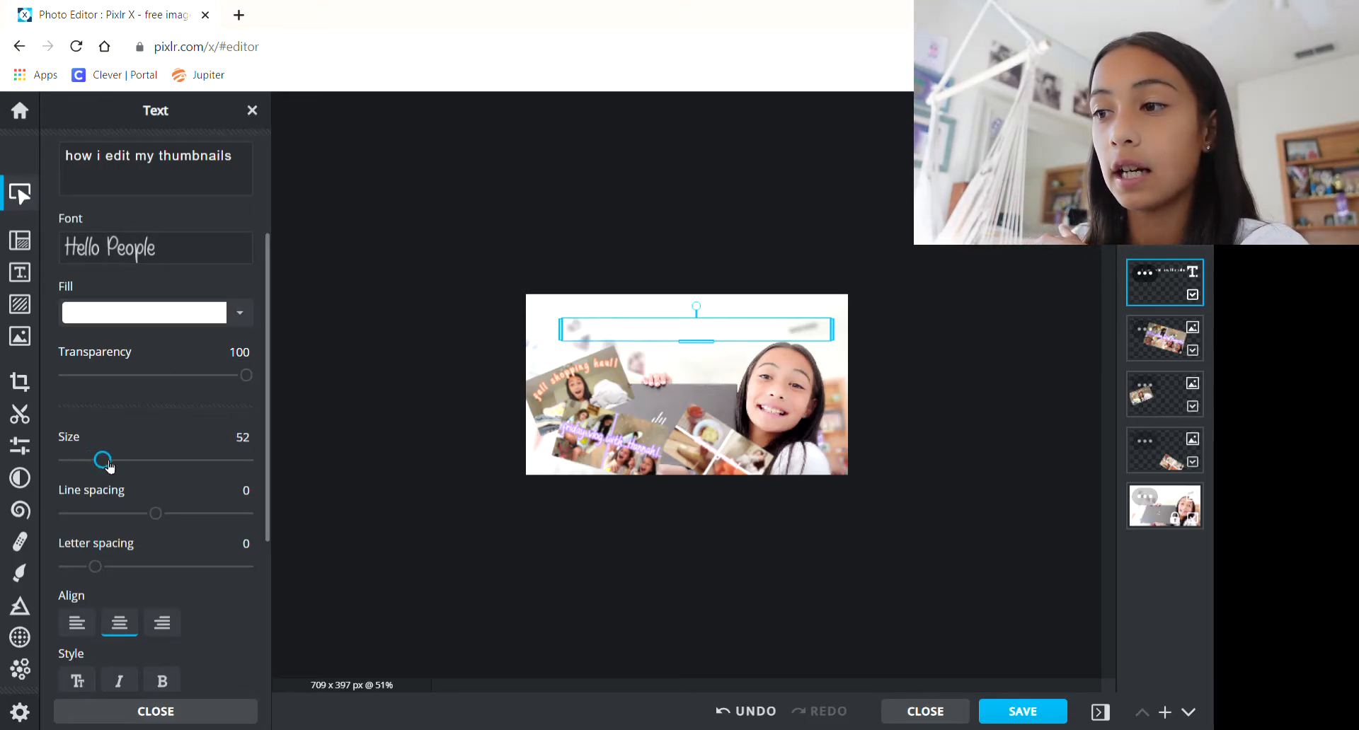
{"action": "mouse_move", "coordinate": [109, 466]}
{"action": "left_mouse_down"}
{"action": "mouse_move", "coordinate": [179, 470]}
{"action": "mouse_move", "coordinate": [75, 473]}
{"action": "mouse_move", "coordinate": [133, 465]}
{"action": "left_mouse_up"}
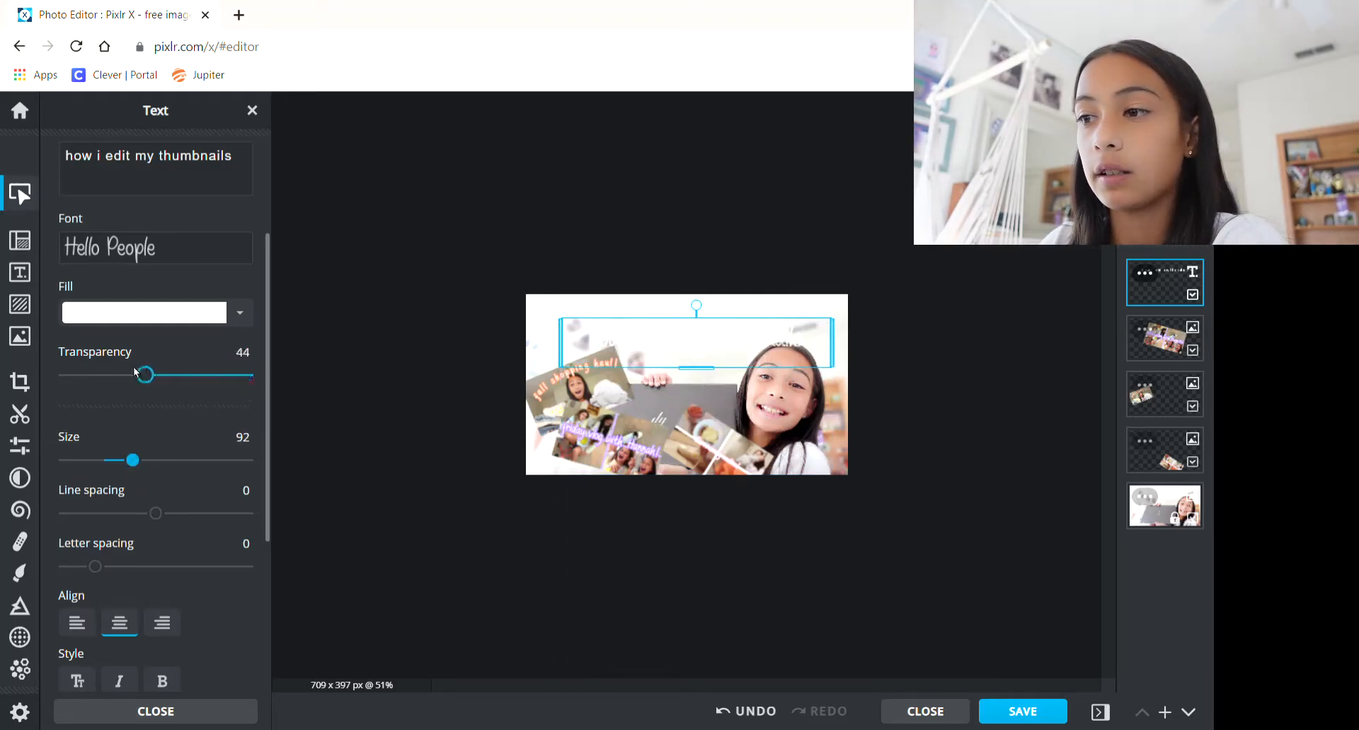
{"action": "left_click_drag", "start_coordinate": [86, 366], "coordinate": [198, 385]}
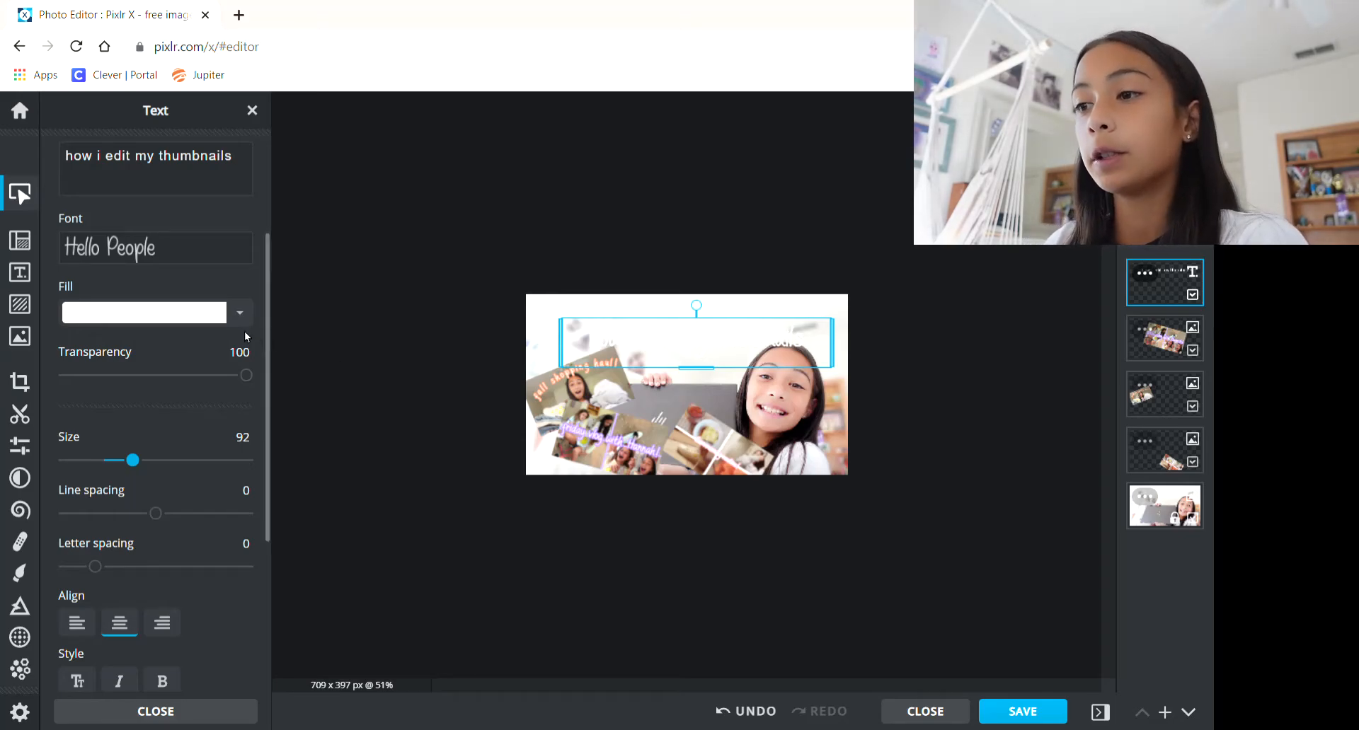
Try a red fill on the title text and return the fill to white (#FFFFFF)
{"action": "left_click", "coordinate": [157, 319]}
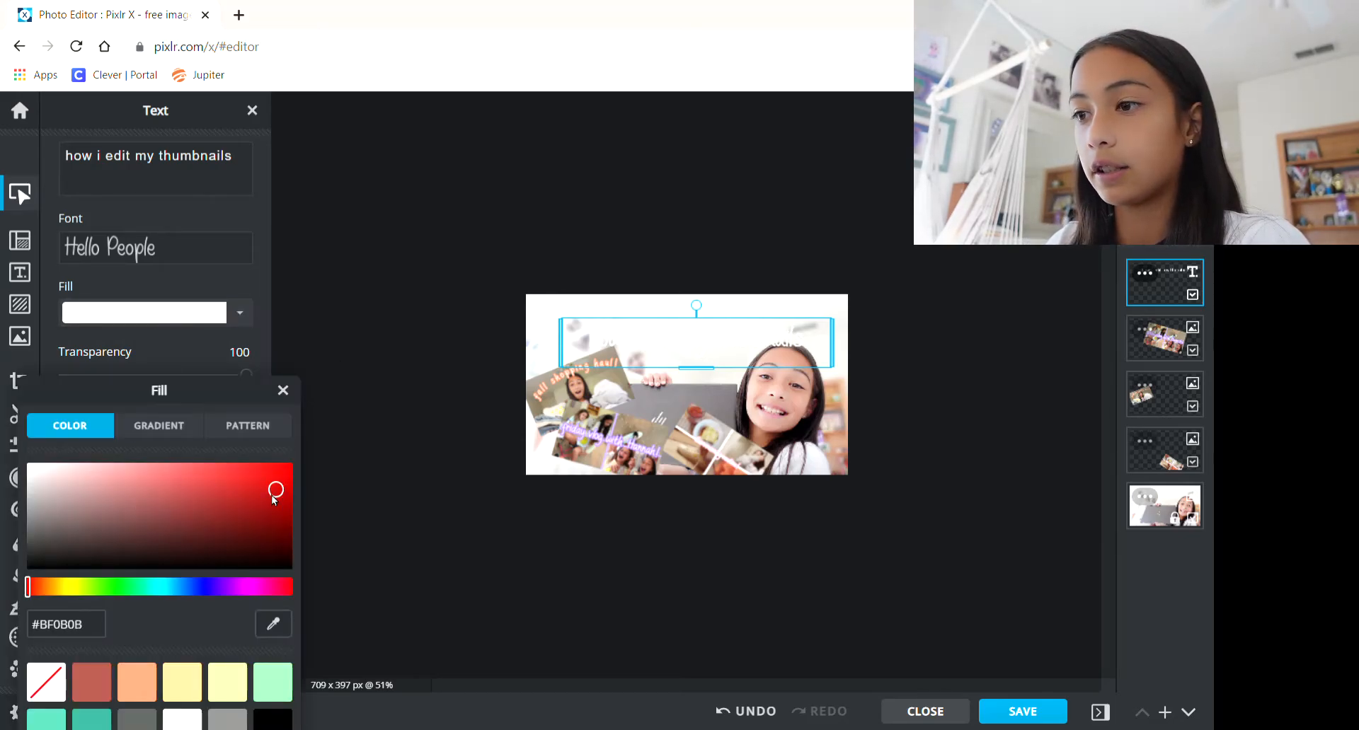
{"action": "left_click_drag", "start_coordinate": [275, 500], "coordinate": [281, 475]}
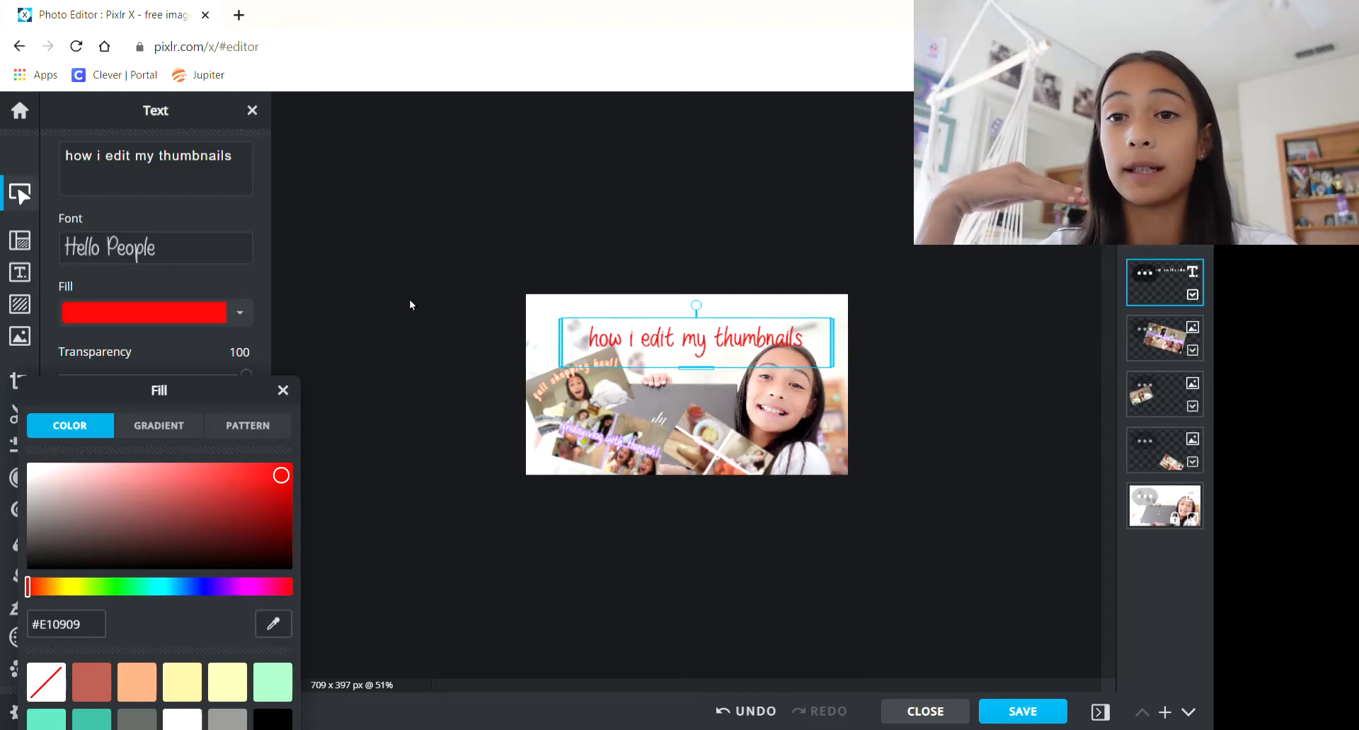
{"action": "left_click_drag", "start_coordinate": [156, 467], "coordinate": [18, 453]}
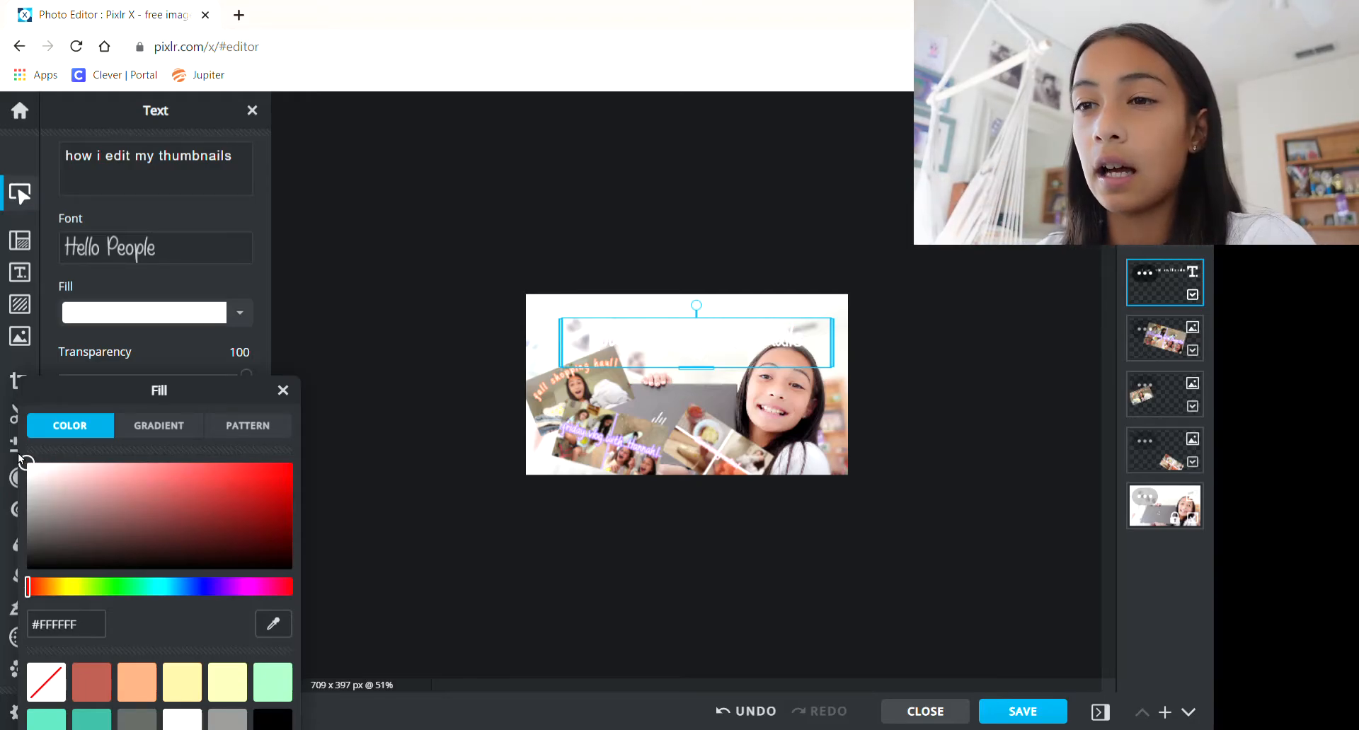
{"action": "left_click", "coordinate": [283, 390]}
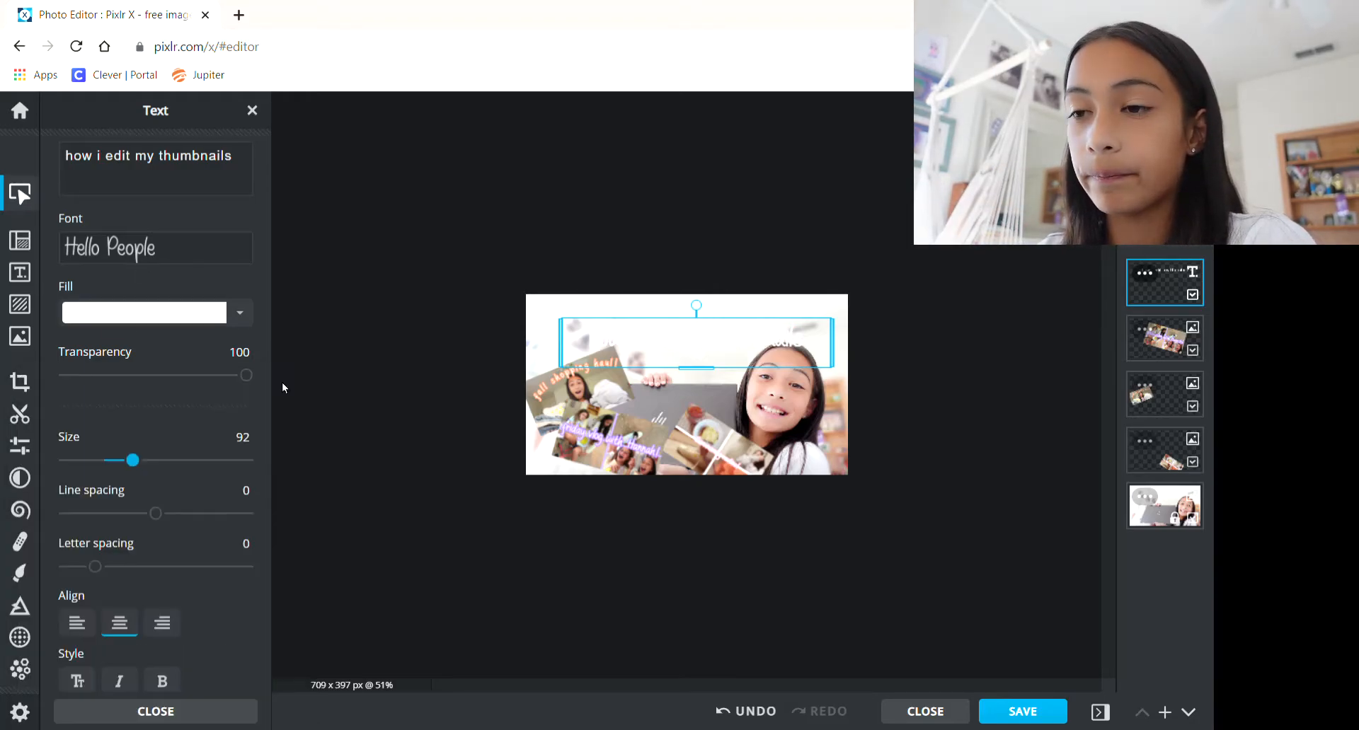
Set the title text's line spacing to -18 and leave its letter spacing at 0
{"action": "scroll", "coordinate": [162, 409], "scroll_direction": "down", "scroll_amount": 2}
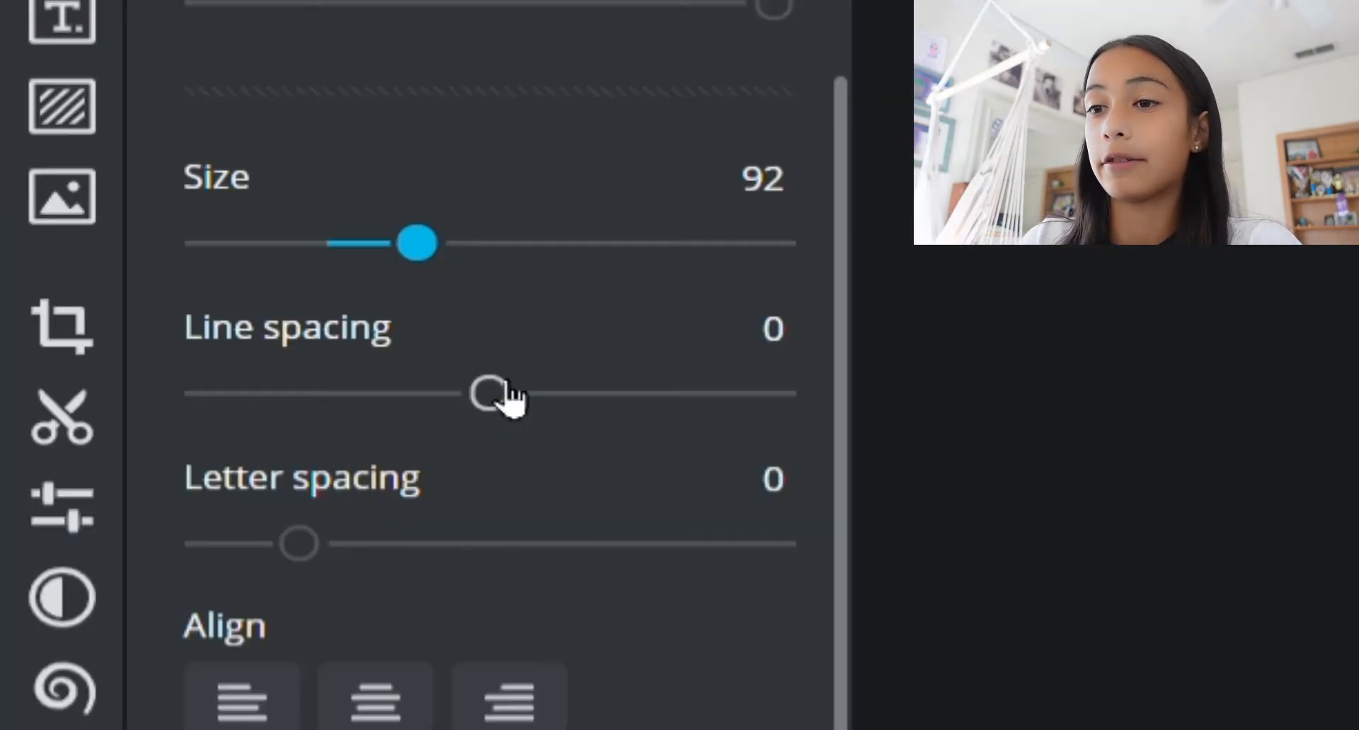
{"action": "left_click", "coordinate": [162, 406]}
{"action": "left_click_drag", "start_coordinate": [510, 389], "coordinate": [455, 401]}
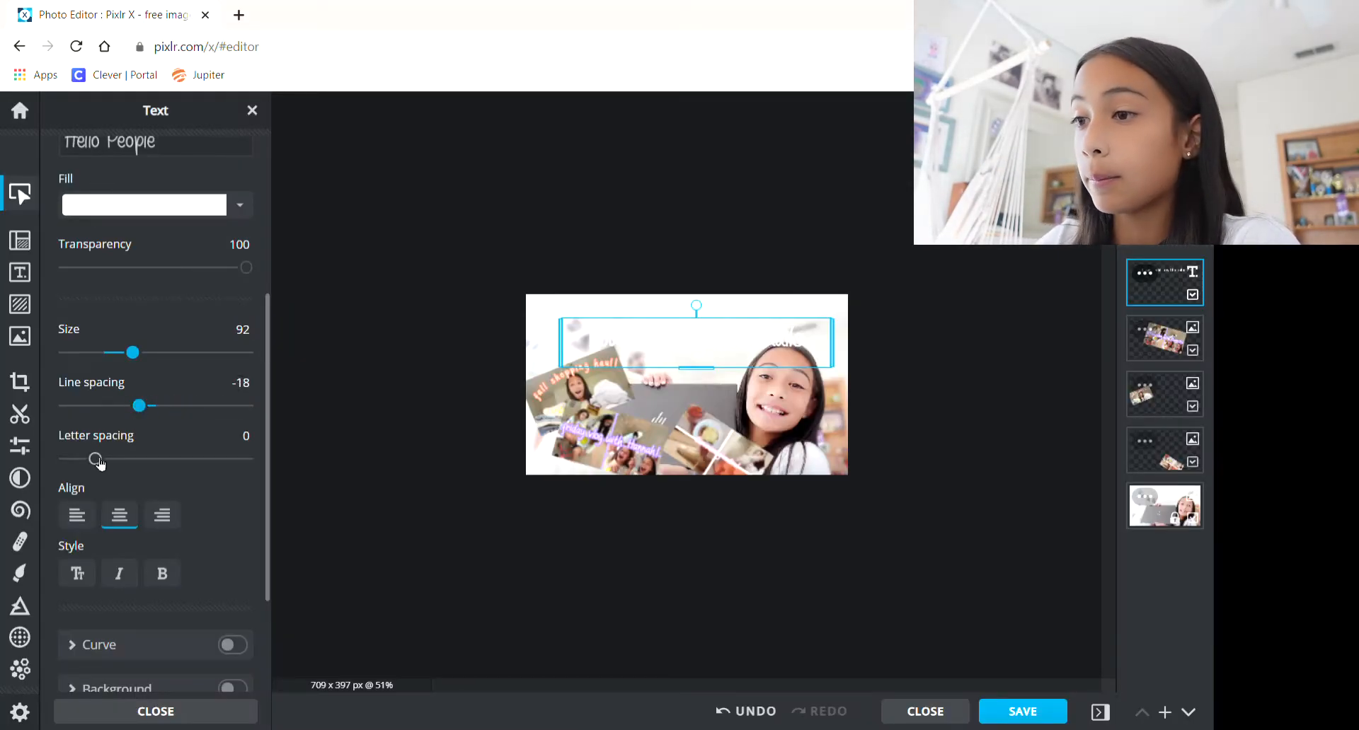
{"action": "left_click_drag", "start_coordinate": [103, 463], "coordinate": [75, 473]}
Try the uppercase, italic and bold styles on the title text, switching each one off again
{"action": "scroll", "coordinate": [197, 466], "scroll_direction": "down", "scroll_amount": 3}
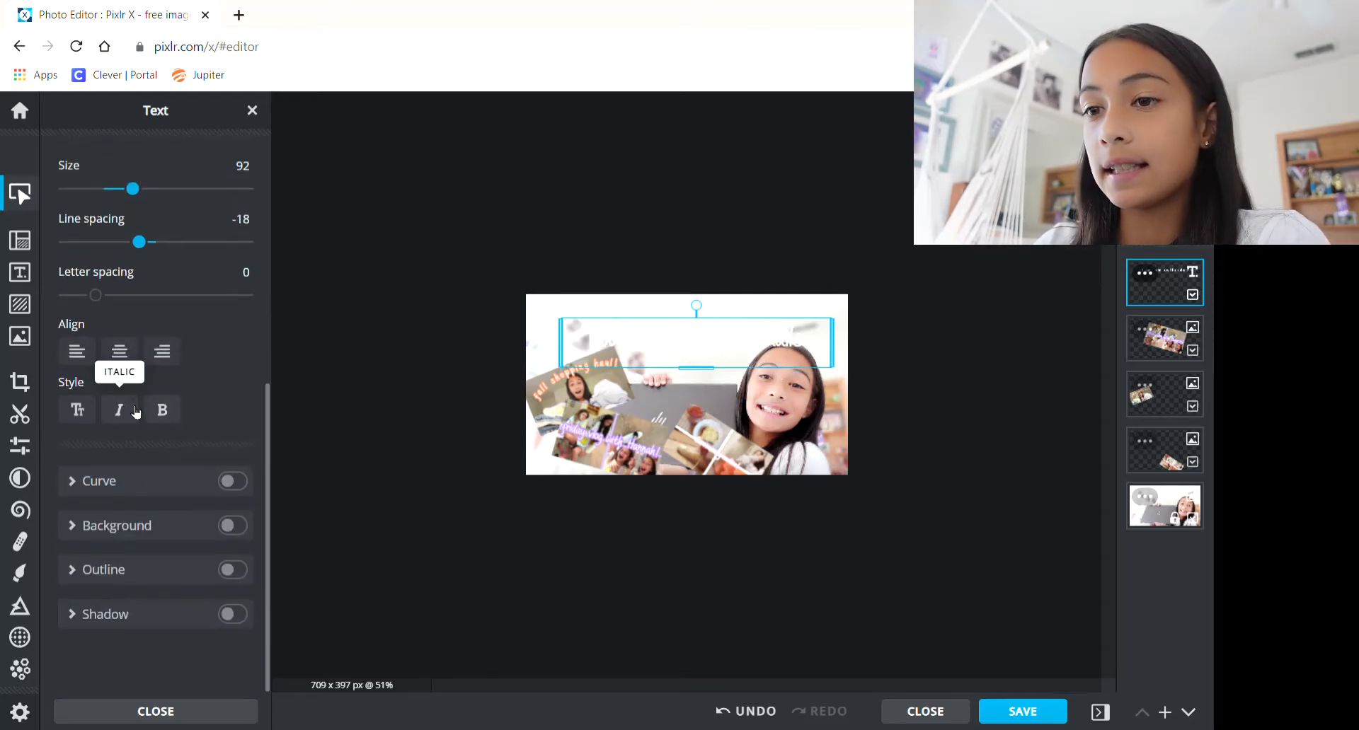
{"action": "left_click", "coordinate": [84, 408]}
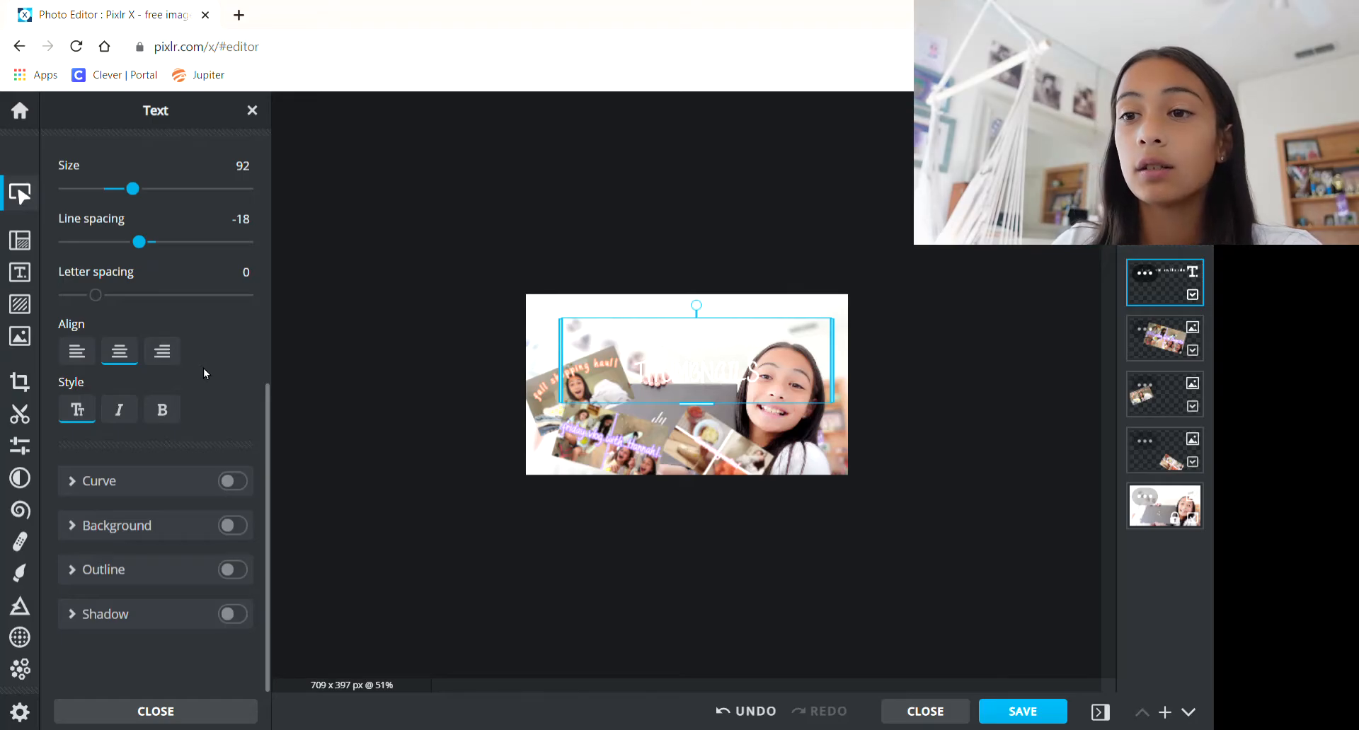
{"action": "left_click", "coordinate": [77, 409]}
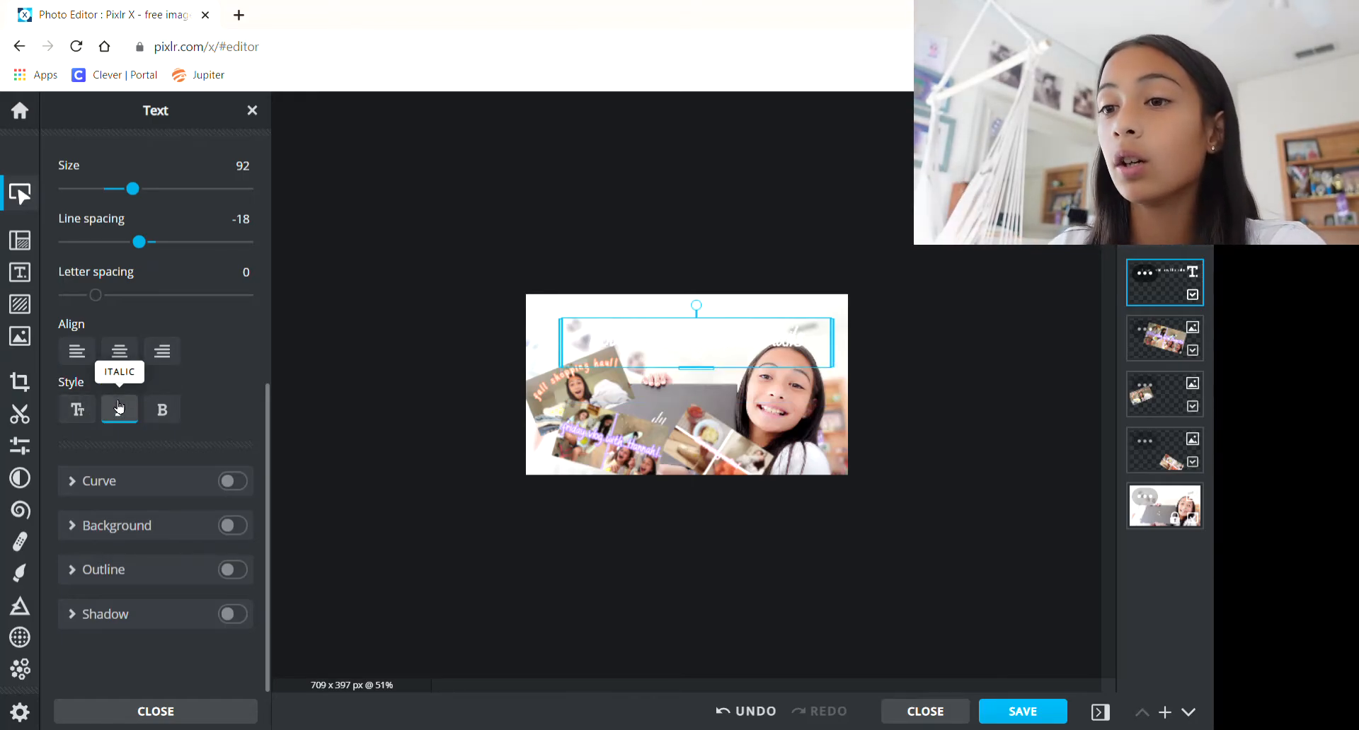
{"action": "left_click", "coordinate": [162, 407]}
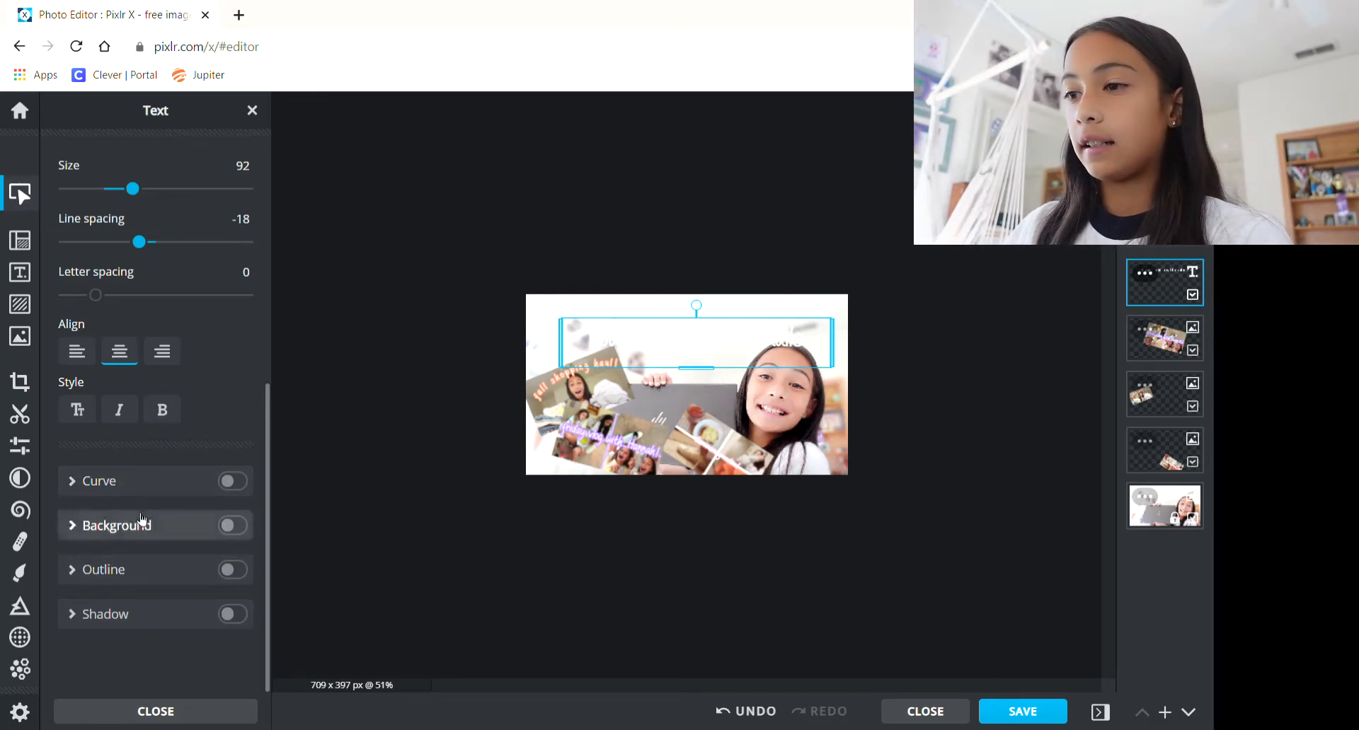
Curve the title text as an arc with an amount of 48 and set its size to 125
{"action": "left_click", "coordinate": [231, 481]}
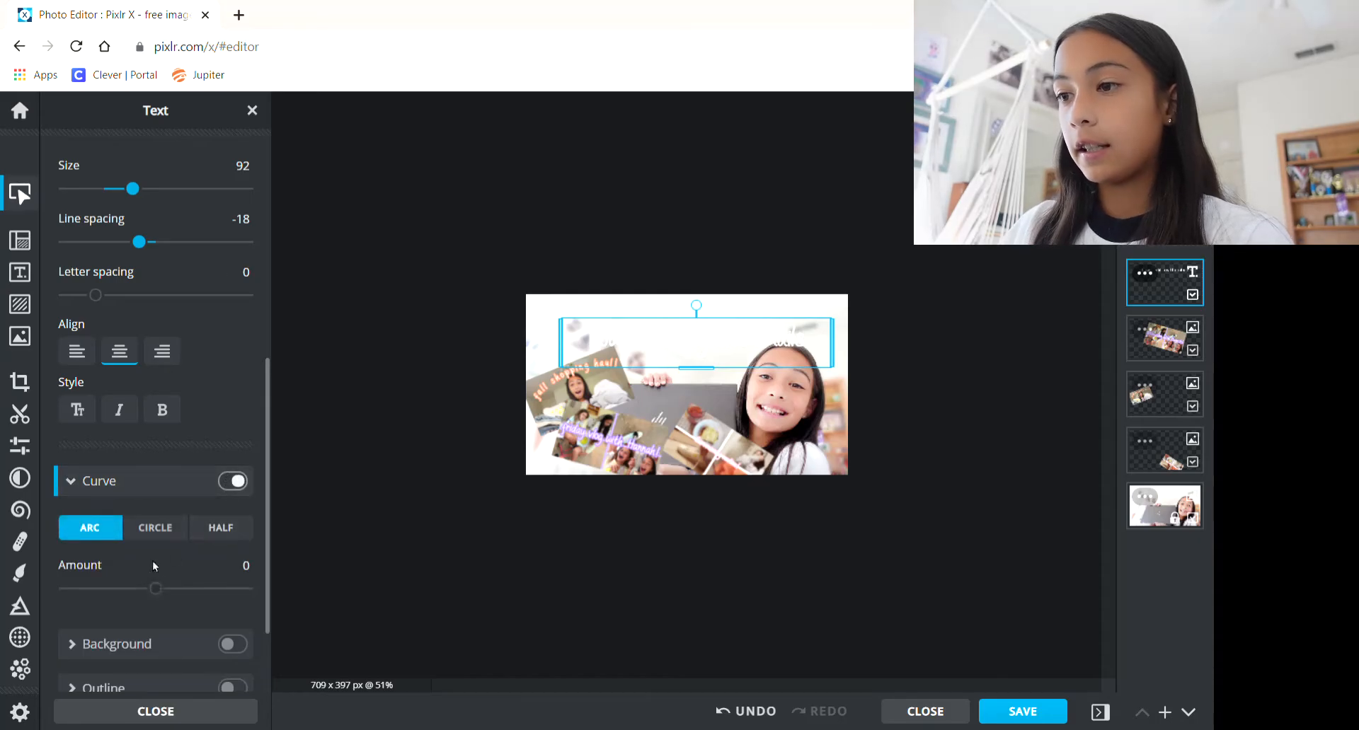
{"action": "left_click_drag", "start_coordinate": [156, 588], "coordinate": [207, 601]}
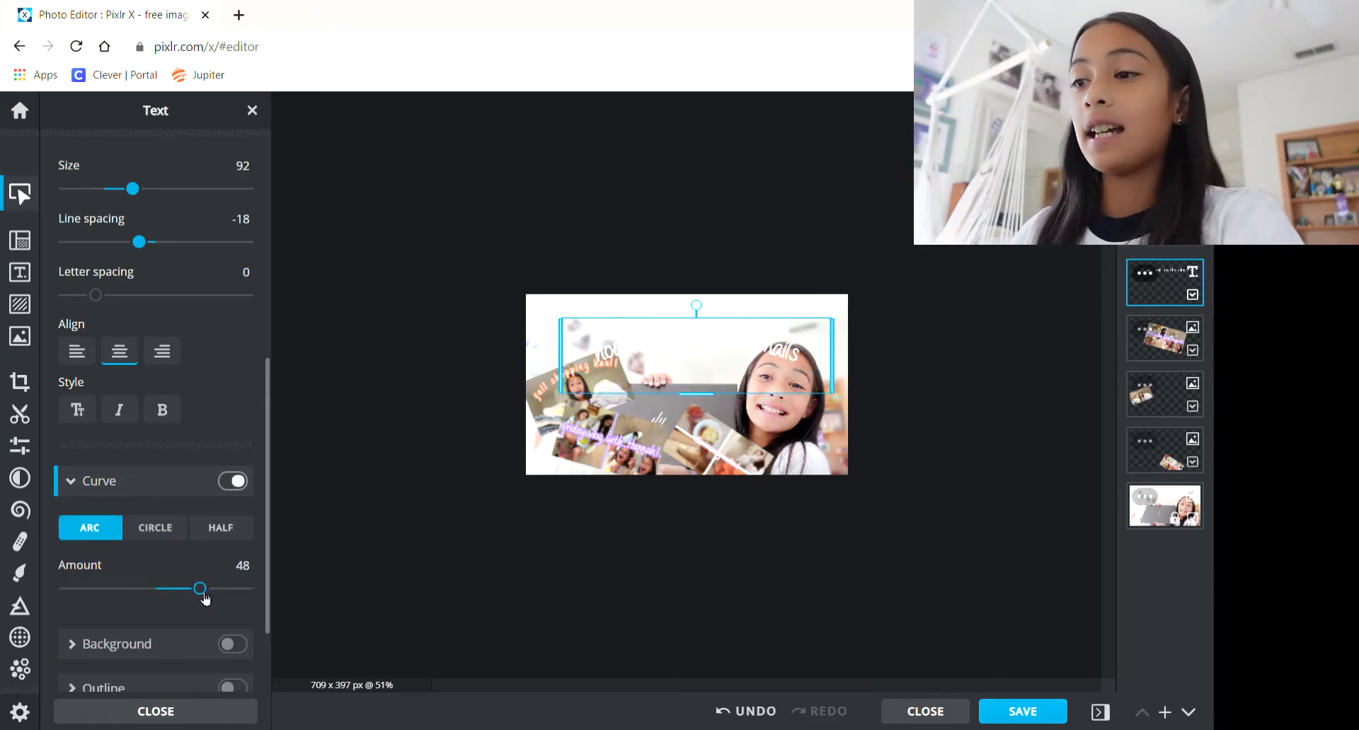
{"action": "scroll", "coordinate": [156, 477], "scroll_direction": "up", "scroll_amount": 3}
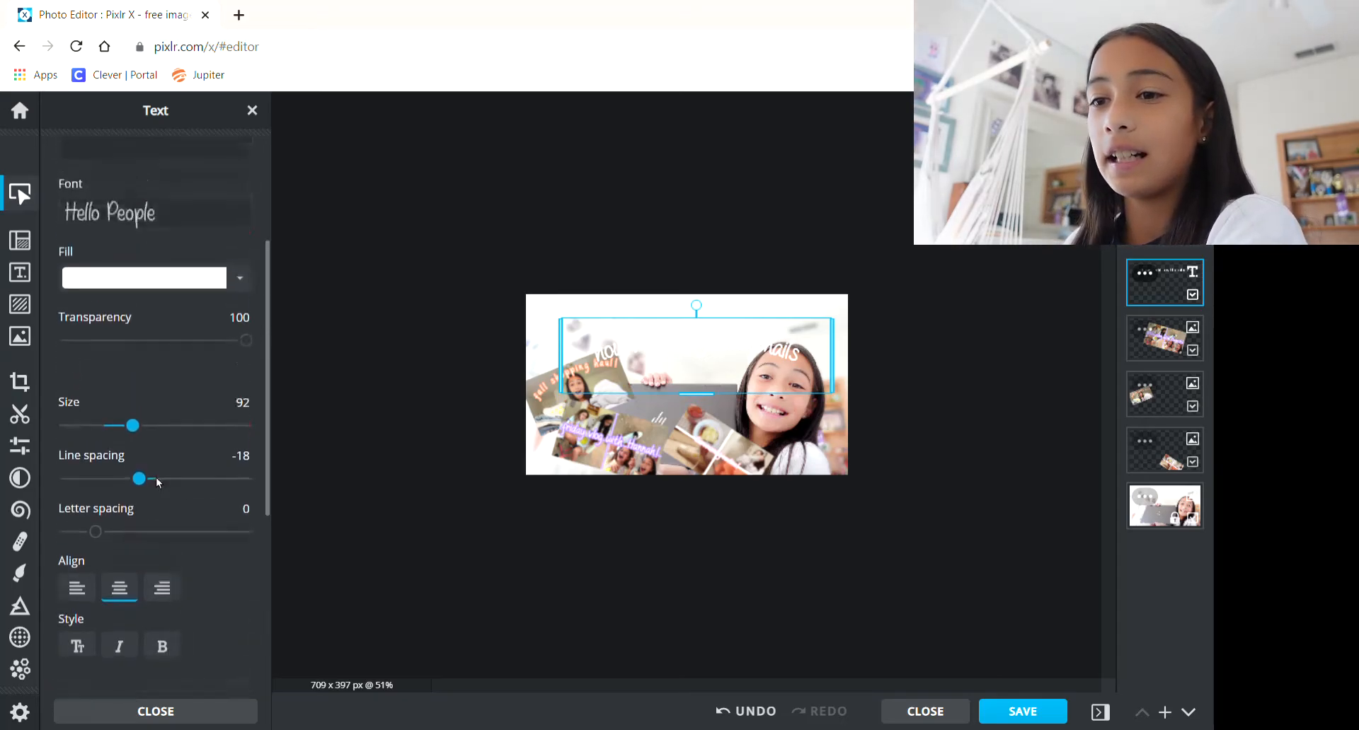
{"action": "left_click_drag", "start_coordinate": [136, 426], "coordinate": [147, 427]}
Turn the title text's curve off and back on to compare the two looks
{"action": "scroll", "coordinate": [139, 389], "scroll_direction": "down", "scroll_amount": 5}
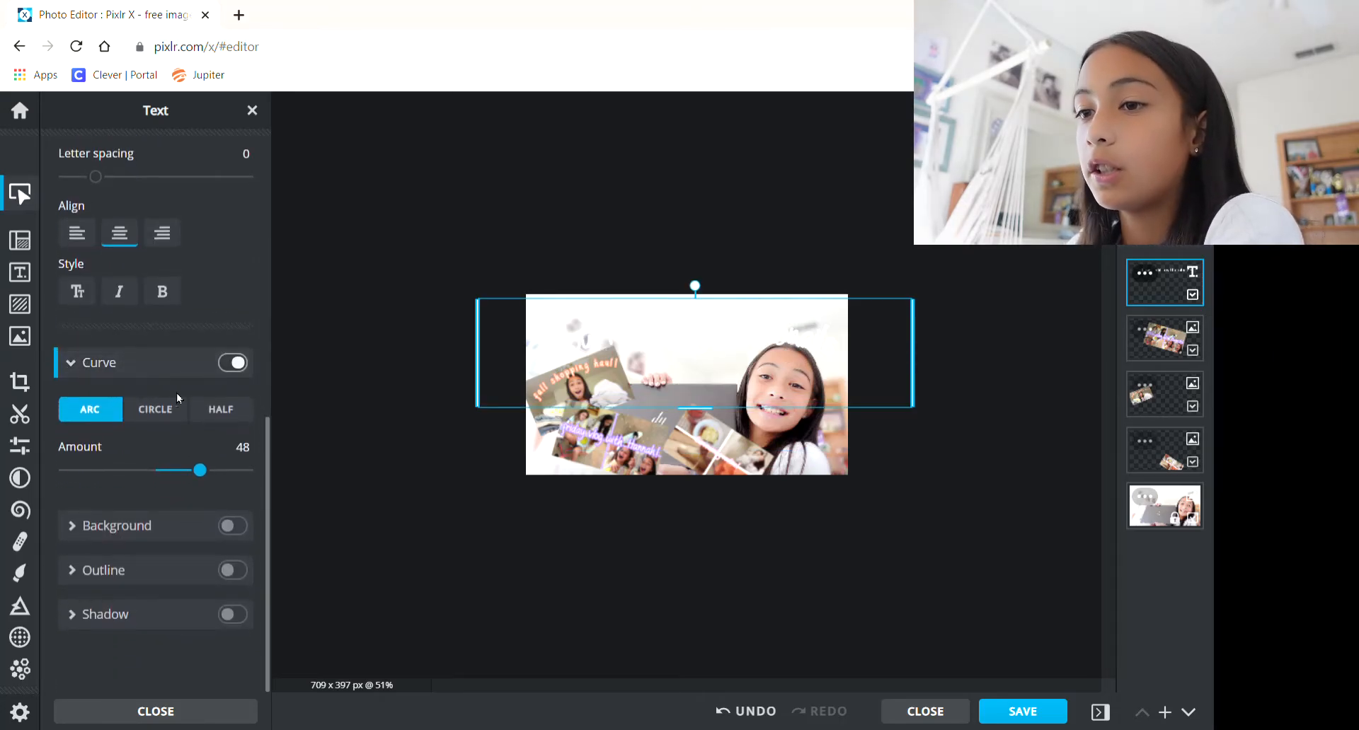
{"action": "left_click", "coordinate": [238, 364]}
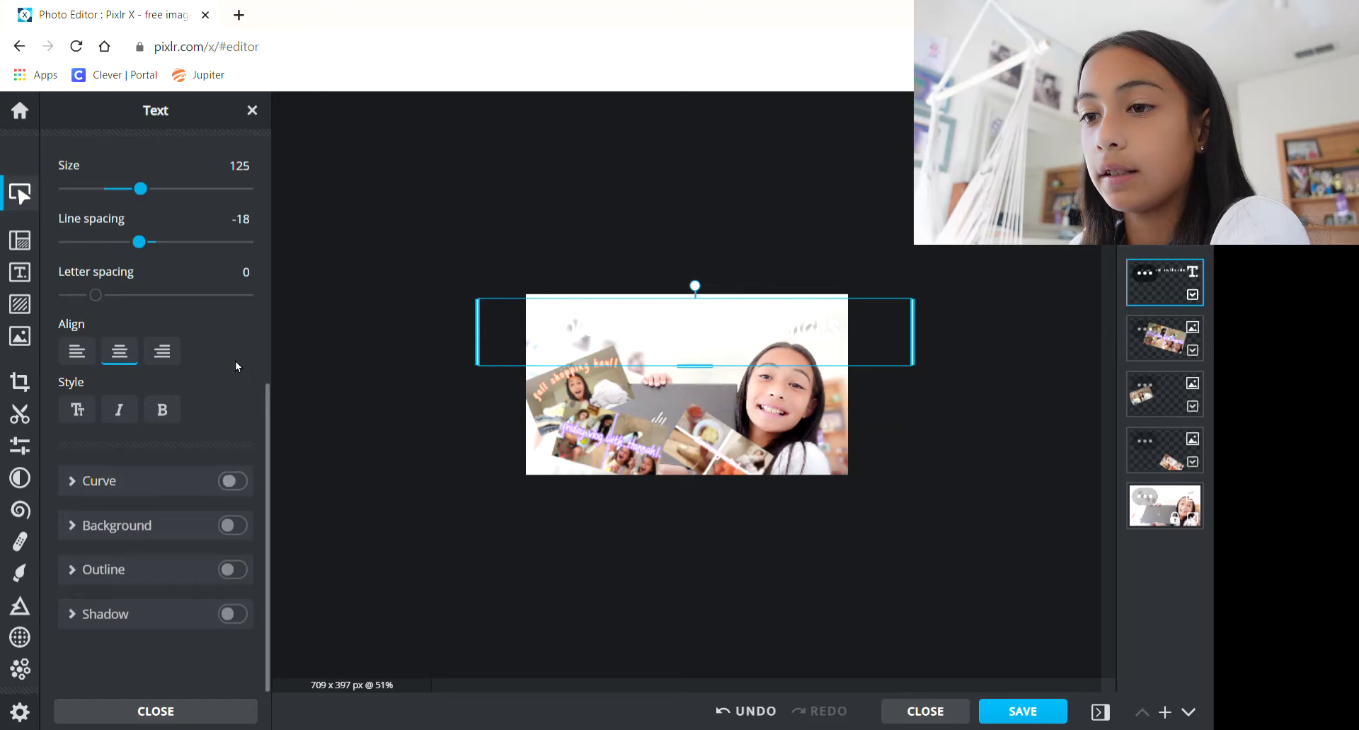
{"action": "left_click", "coordinate": [238, 482]}
Try the background, outline and shadow effects on the title text one at a time, switching each off again
{"action": "scroll", "coordinate": [234, 502], "scroll_direction": "down", "scroll_amount": 2}
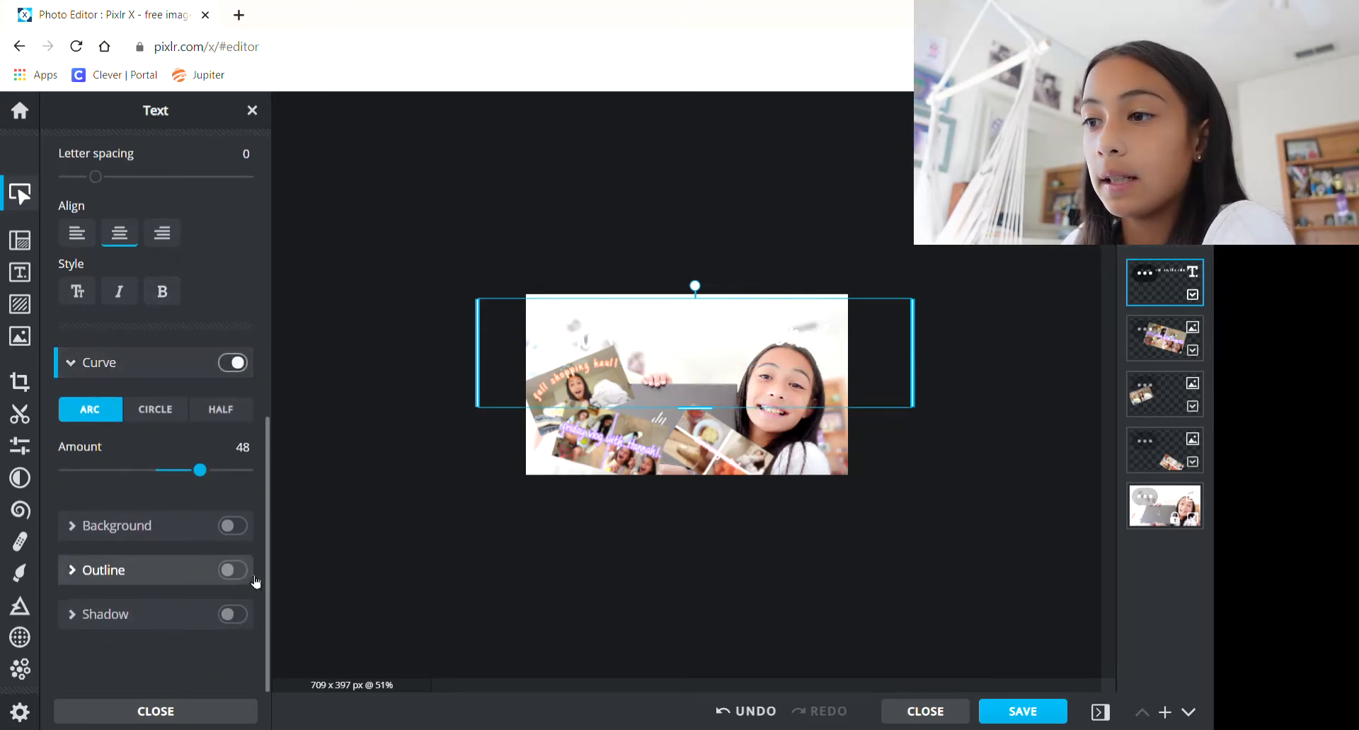
{"action": "left_click", "coordinate": [231, 523]}
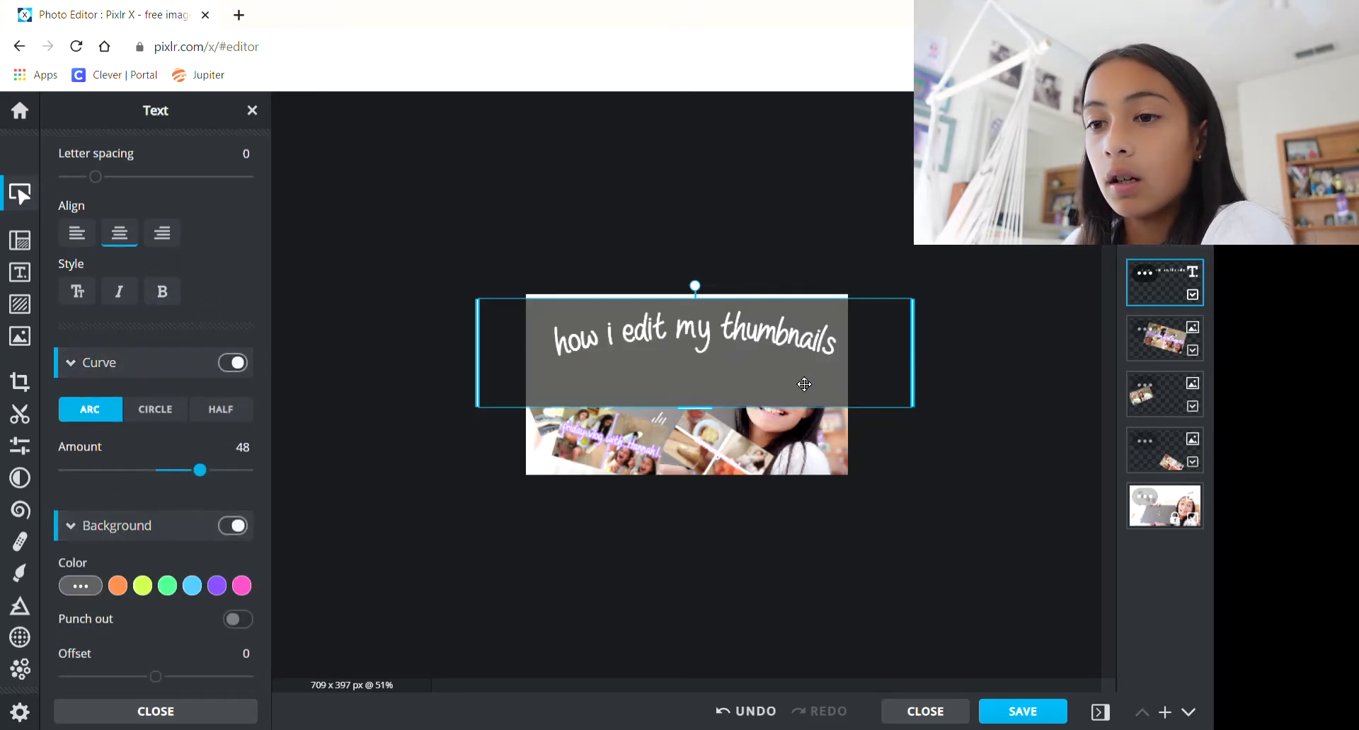
{"action": "left_click", "coordinate": [233, 526]}
{"action": "left_click", "coordinate": [229, 572]}
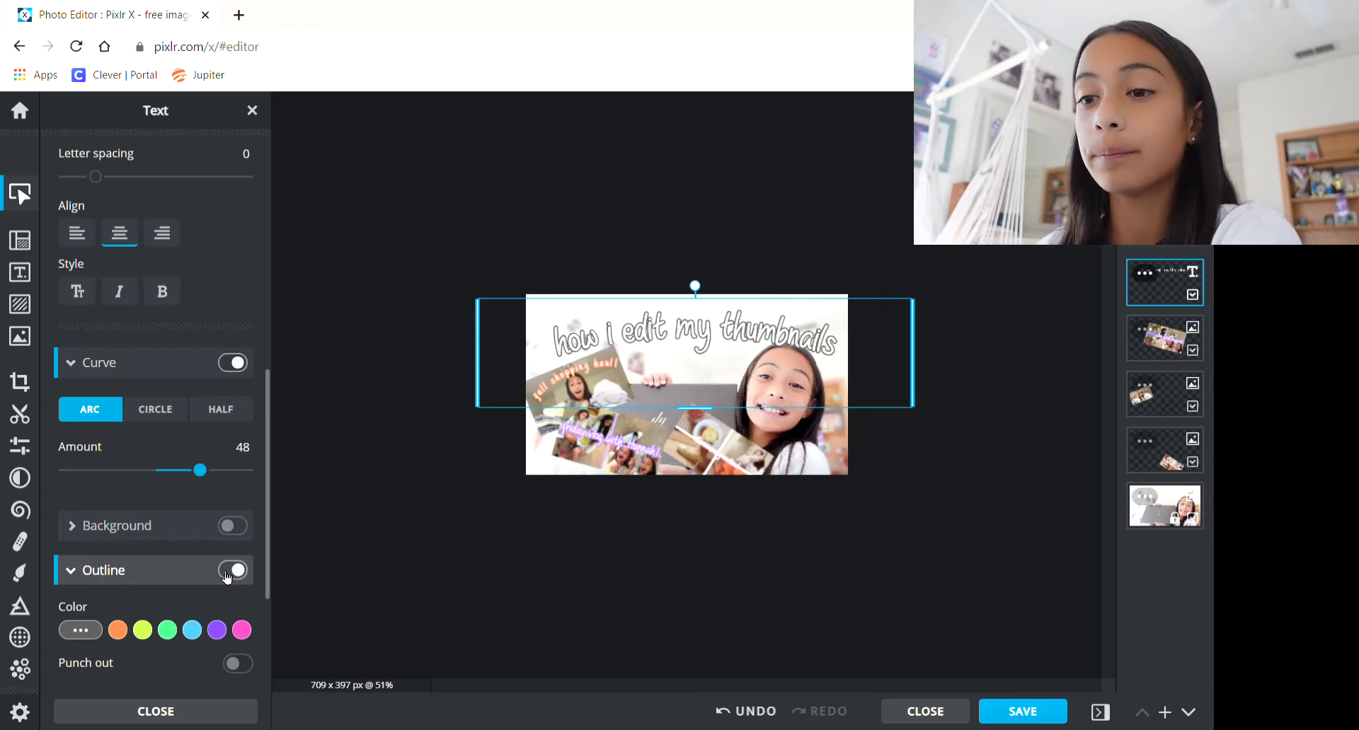
{"action": "left_click", "coordinate": [229, 572]}
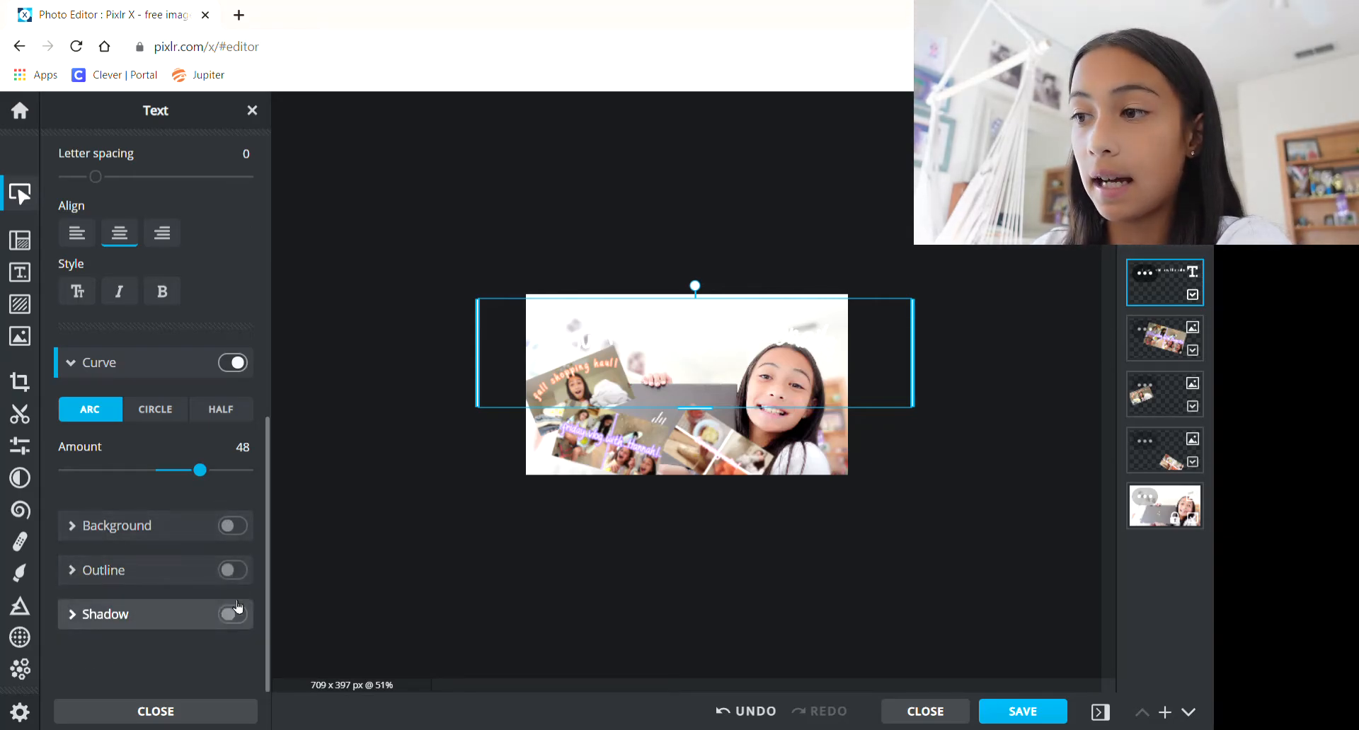
{"action": "left_click", "coordinate": [237, 606]}
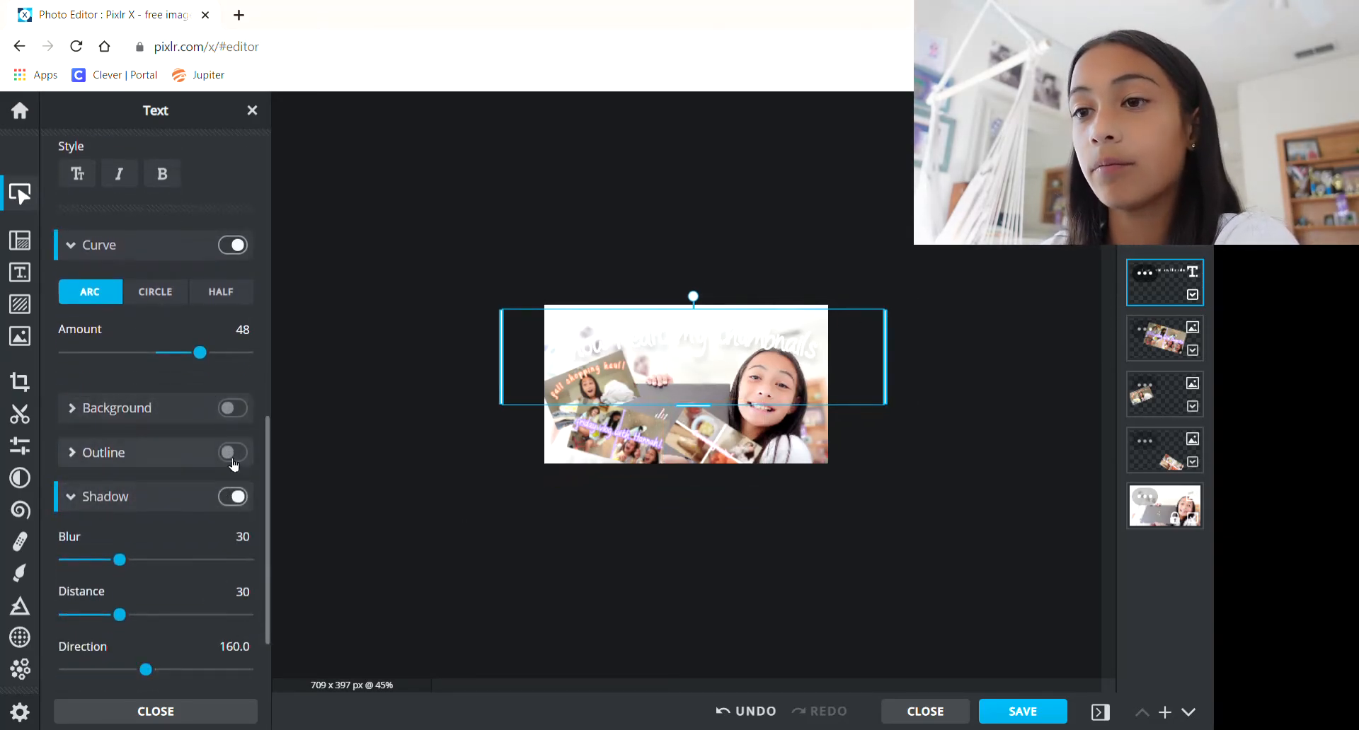
{"action": "left_click", "coordinate": [232, 497]}
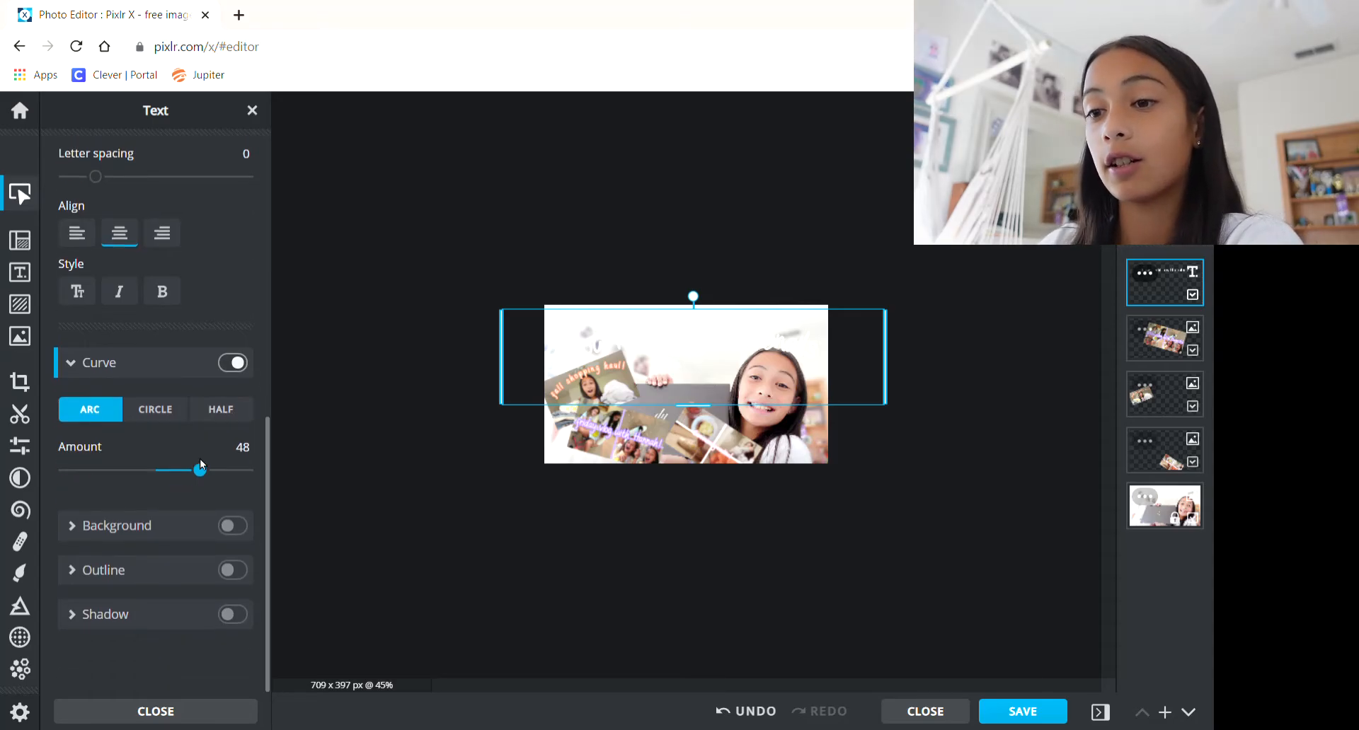
Turn on the title text's outline with a size of 43, trying Punch out and leaving it off
{"action": "left_click", "coordinate": [233, 571]}
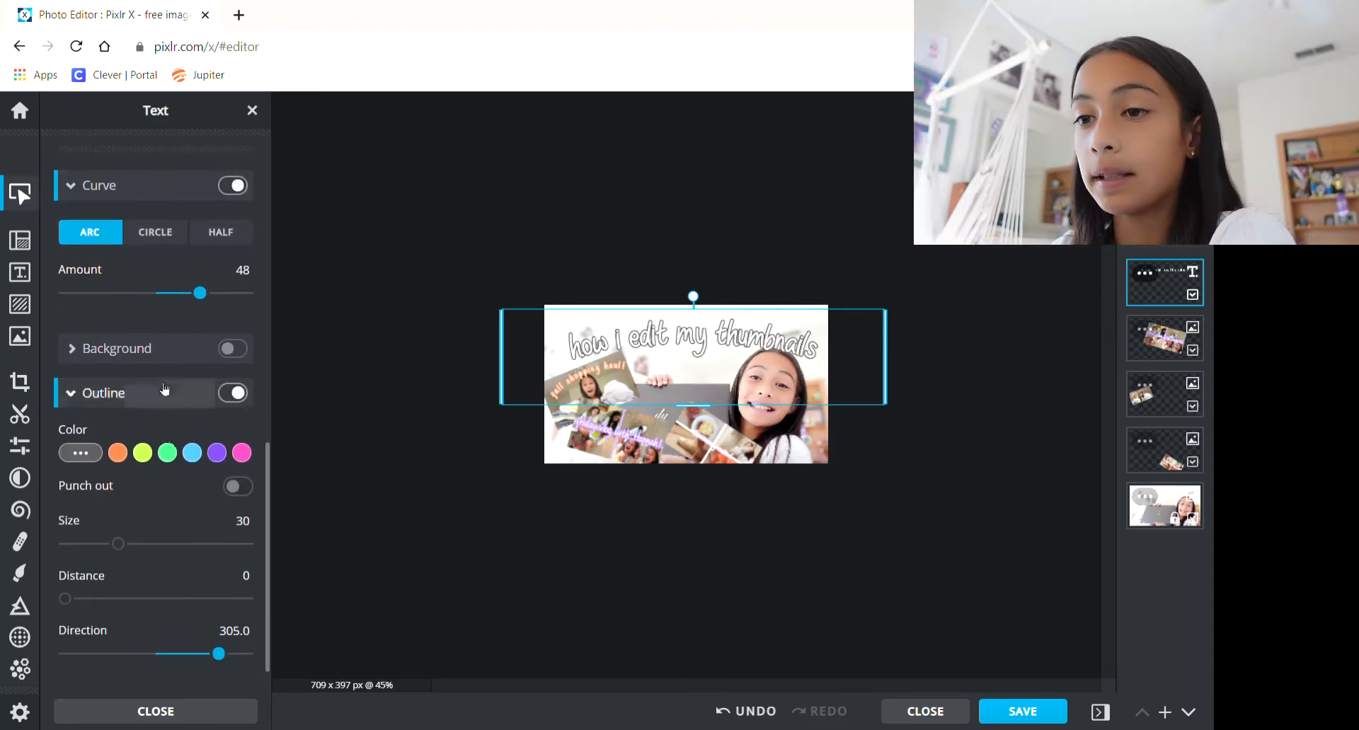
{"action": "scroll", "coordinate": [164, 389], "scroll_direction": "down", "scroll_amount": 1}
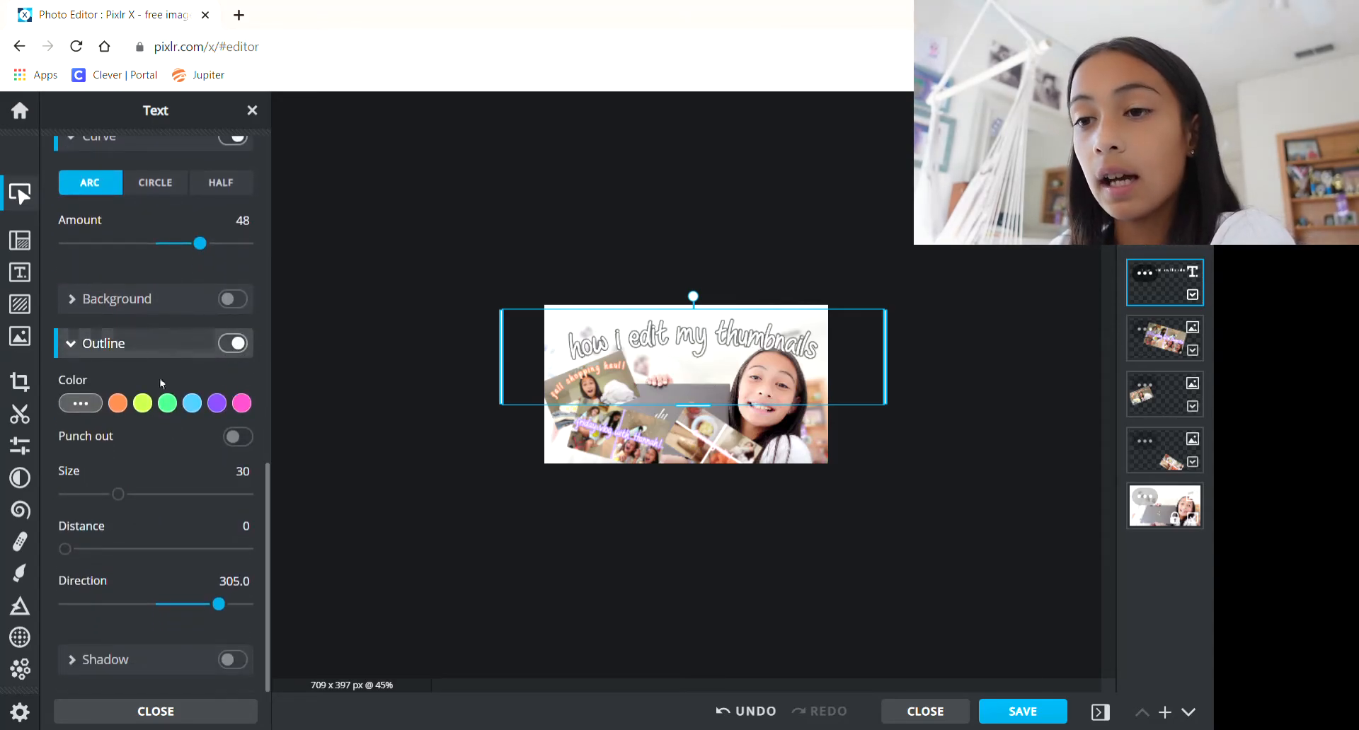
{"action": "left_click_drag", "start_coordinate": [127, 498], "coordinate": [149, 500]}
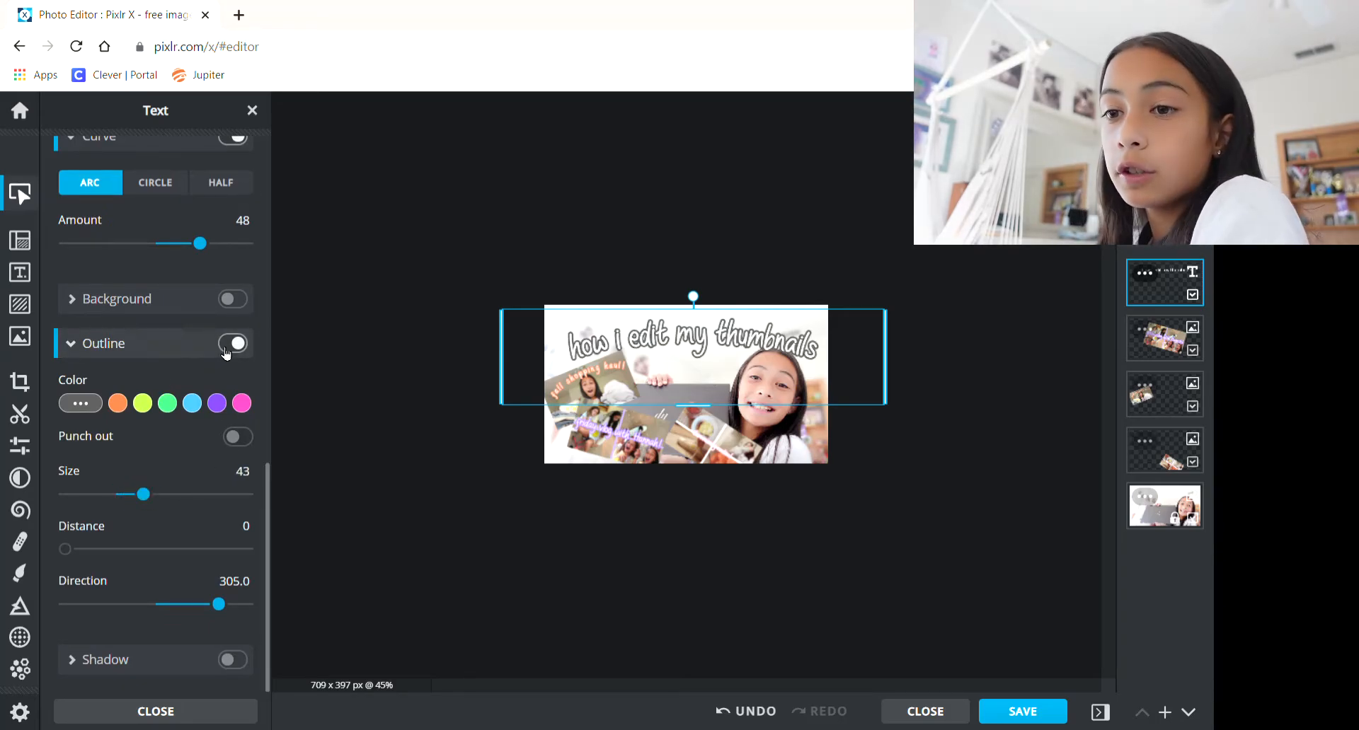
{"action": "left_click", "coordinate": [256, 440]}
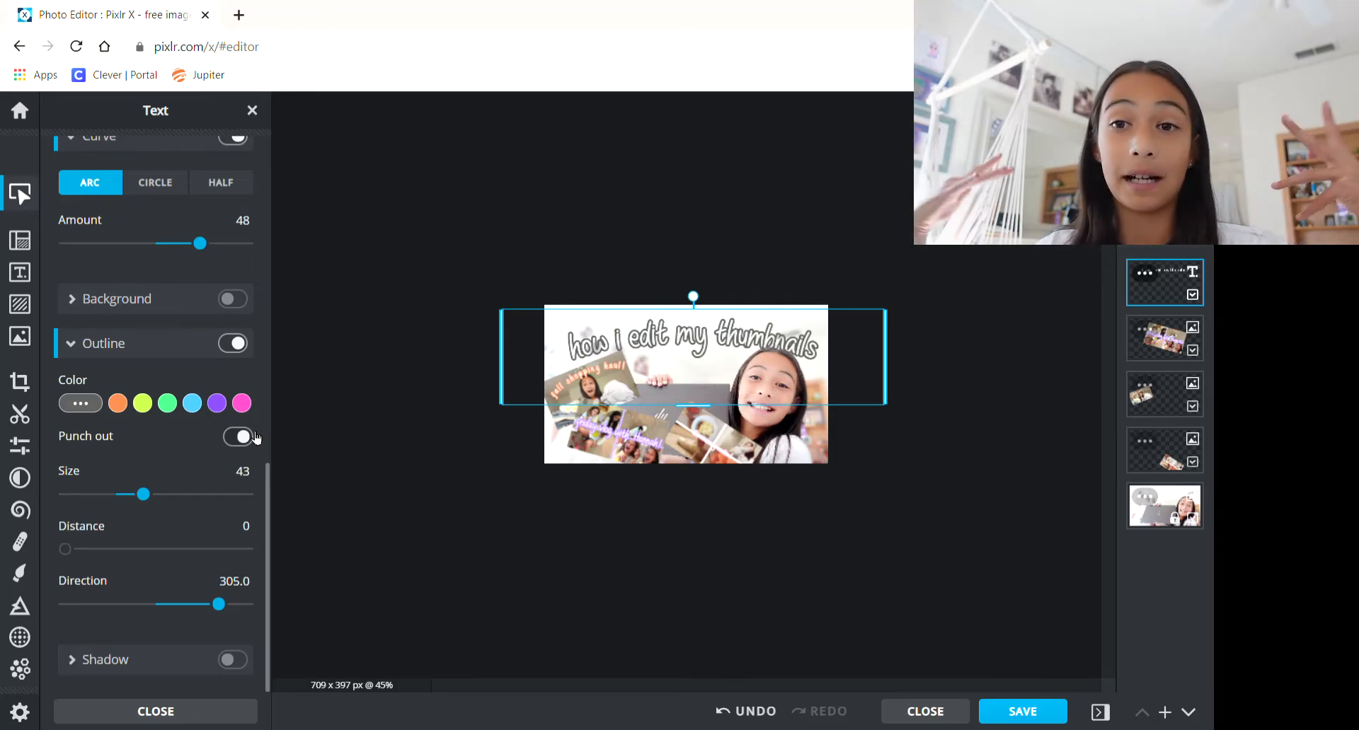
{"action": "left_click", "coordinate": [255, 437]}
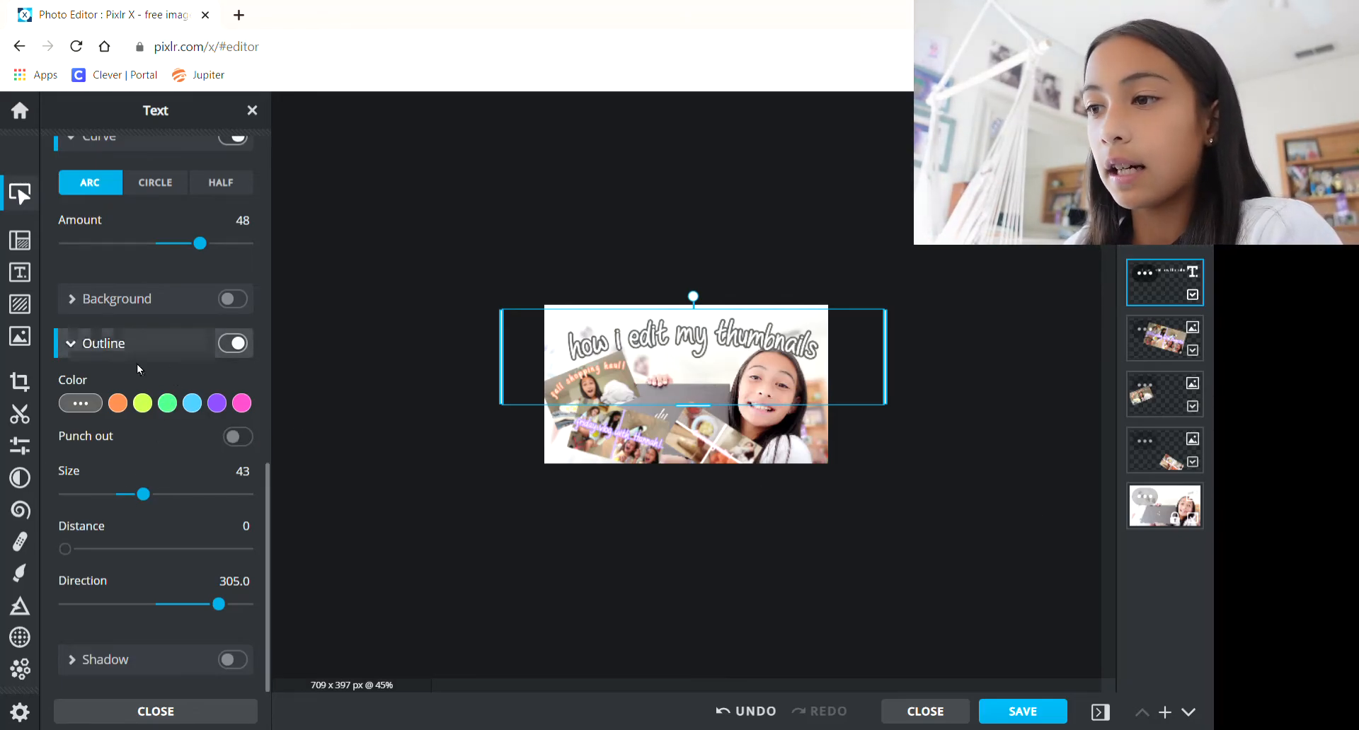
Change the title's outline color to pale peach and deselect the title to check the whole thumbnail
{"action": "scroll", "coordinate": [555, 511], "scroll_direction": "up", "scroll_amount": 2}
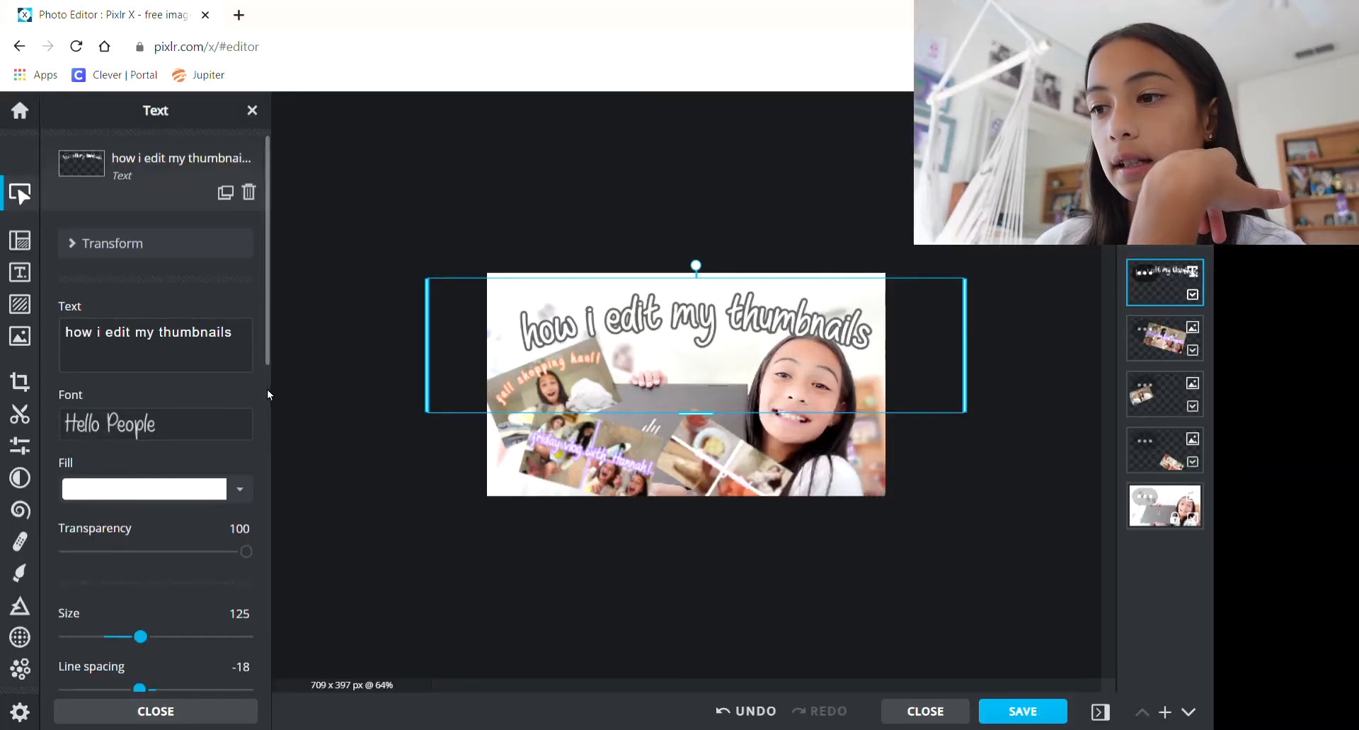
{"action": "left_click", "coordinate": [635, 366]}
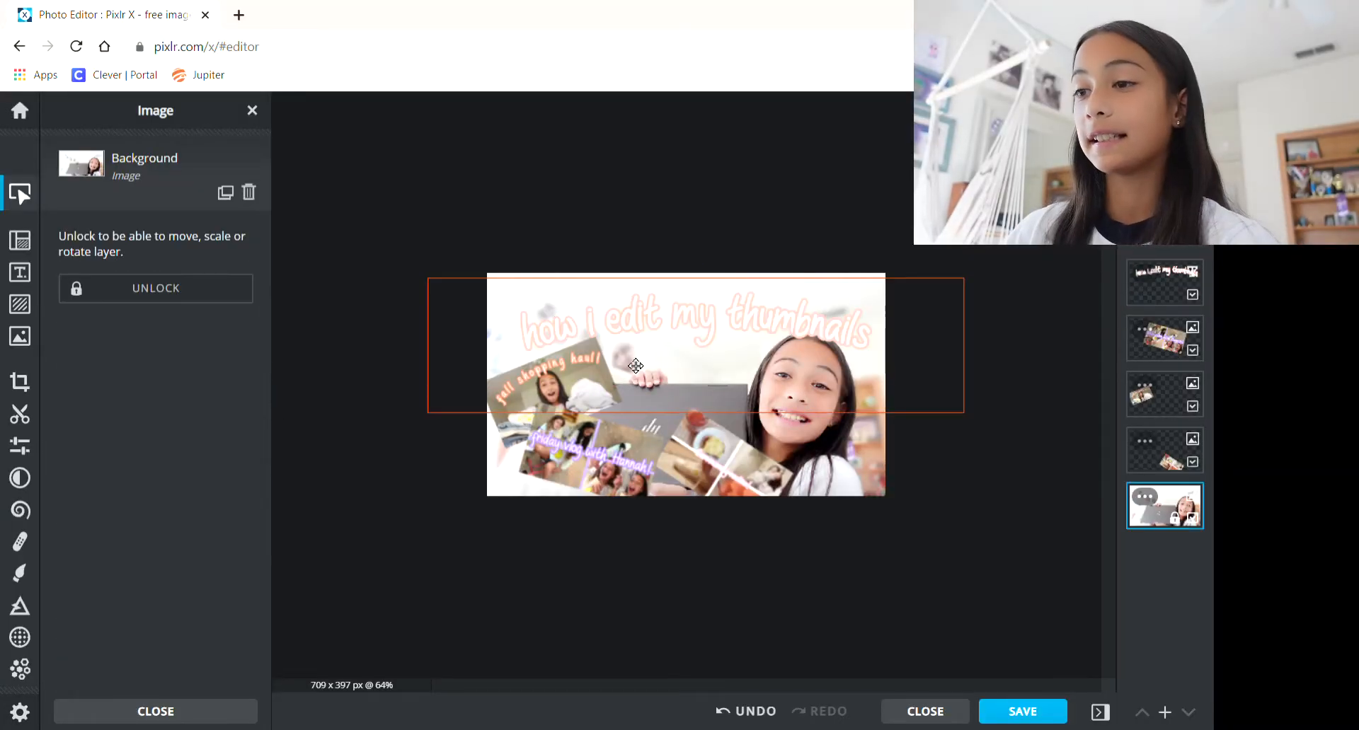
{"action": "left_click", "coordinate": [636, 366]}
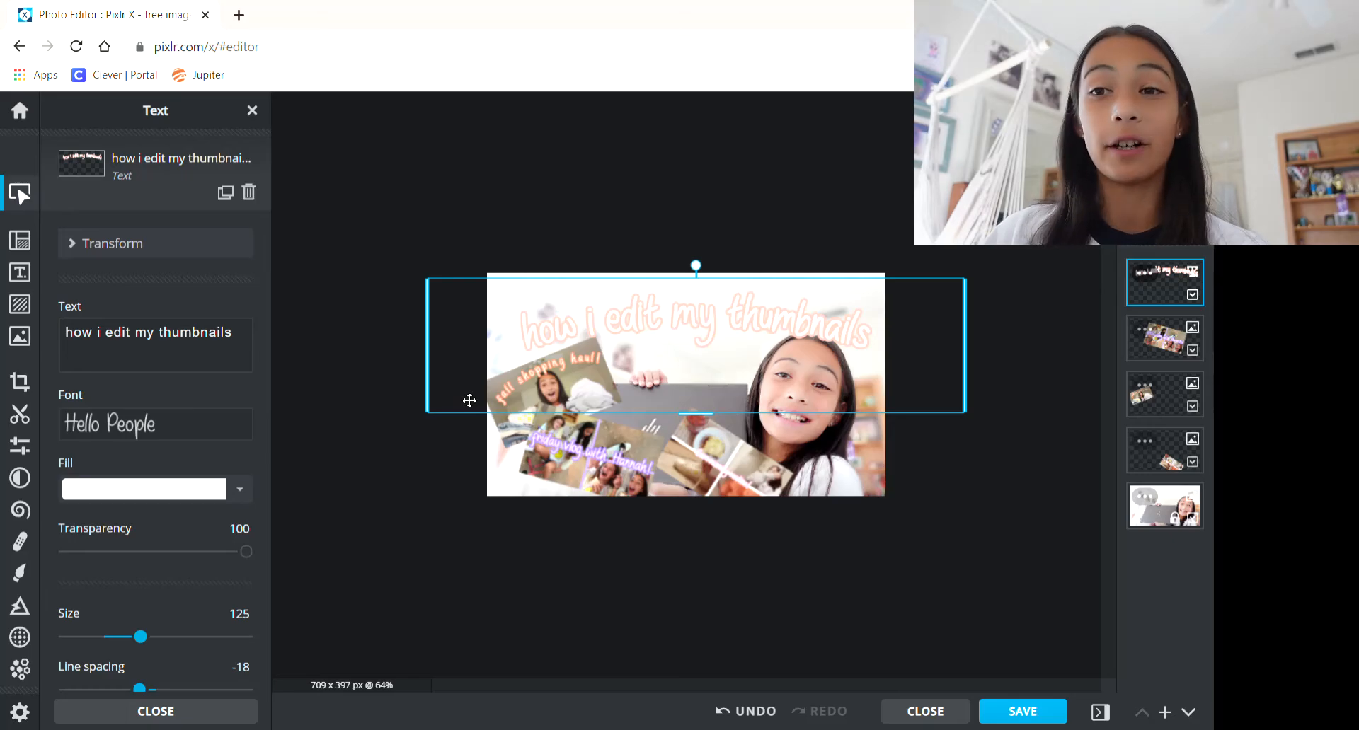
{"action": "left_click", "coordinate": [409, 589]}
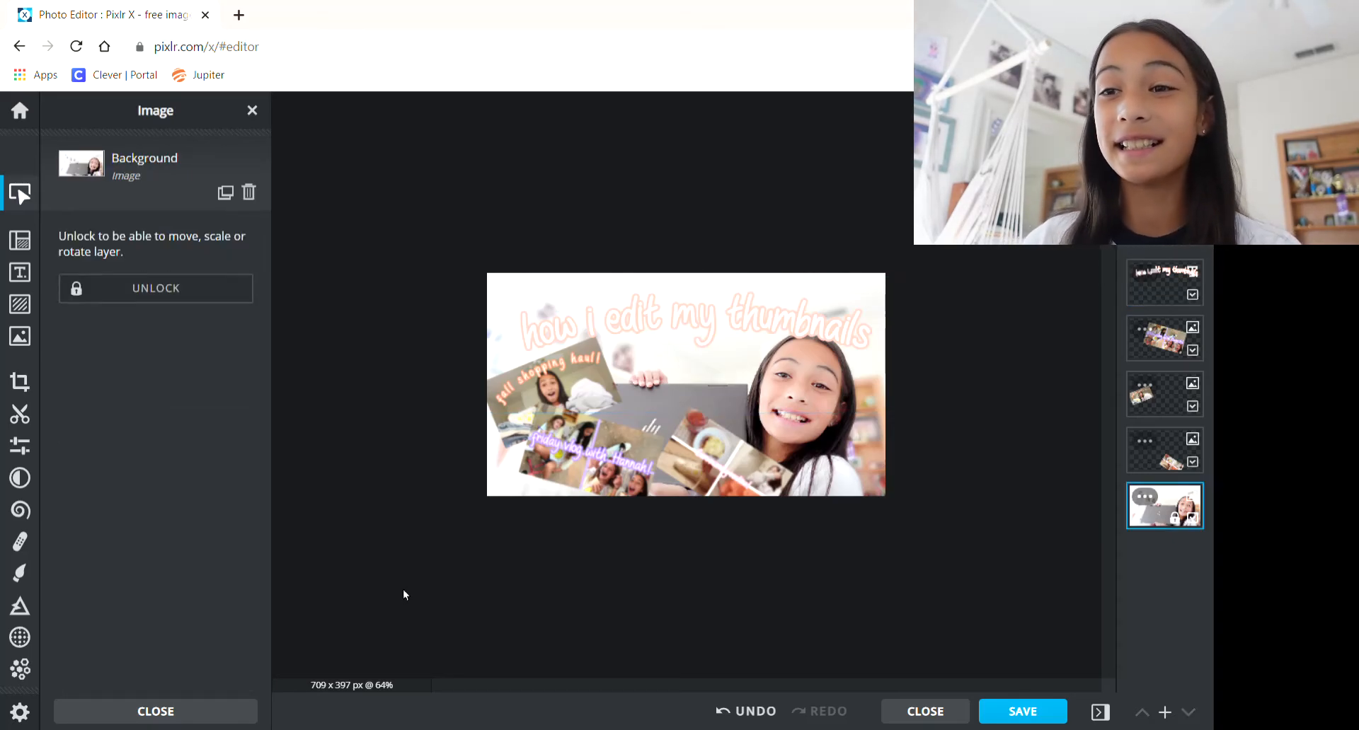
{"action": "scroll", "coordinate": [865, 514], "scroll_direction": "down", "scroll_amount": 3}
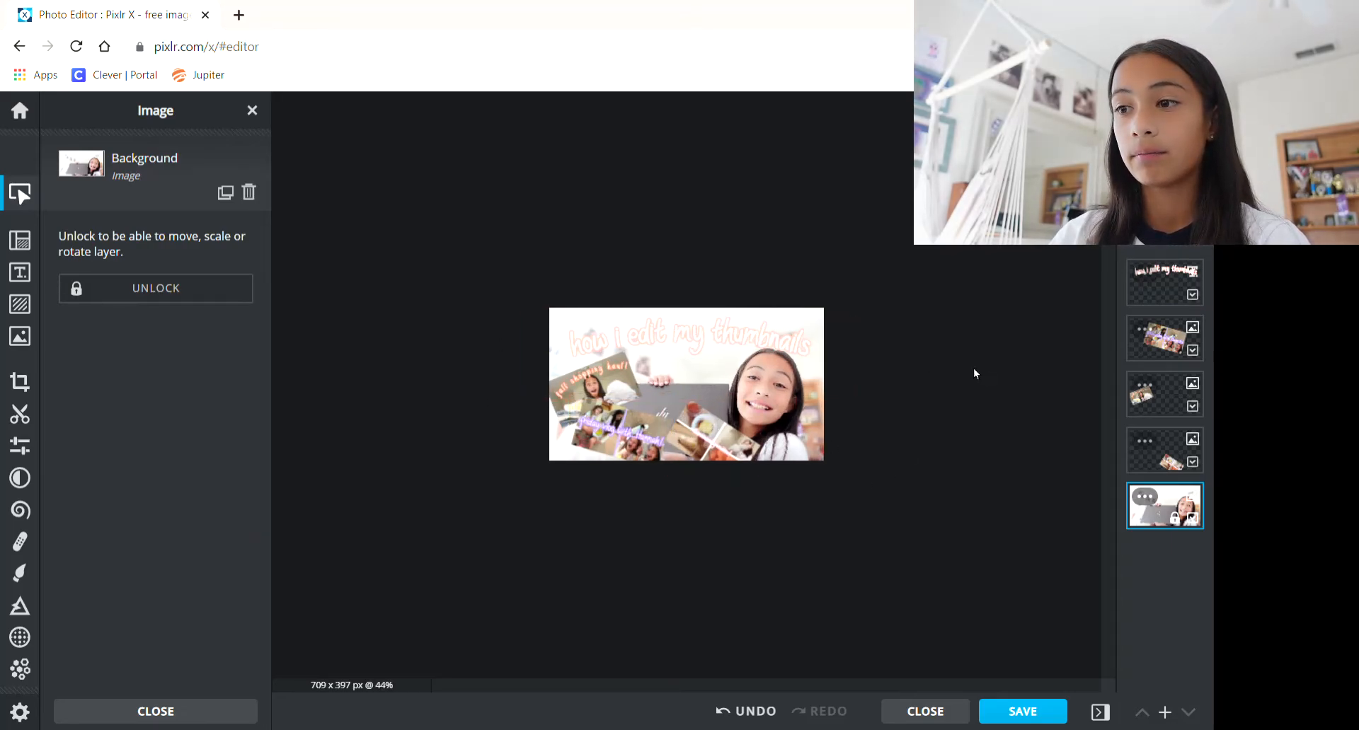
{"action": "scroll", "coordinate": [972, 368], "scroll_direction": "up", "scroll_amount": 3}
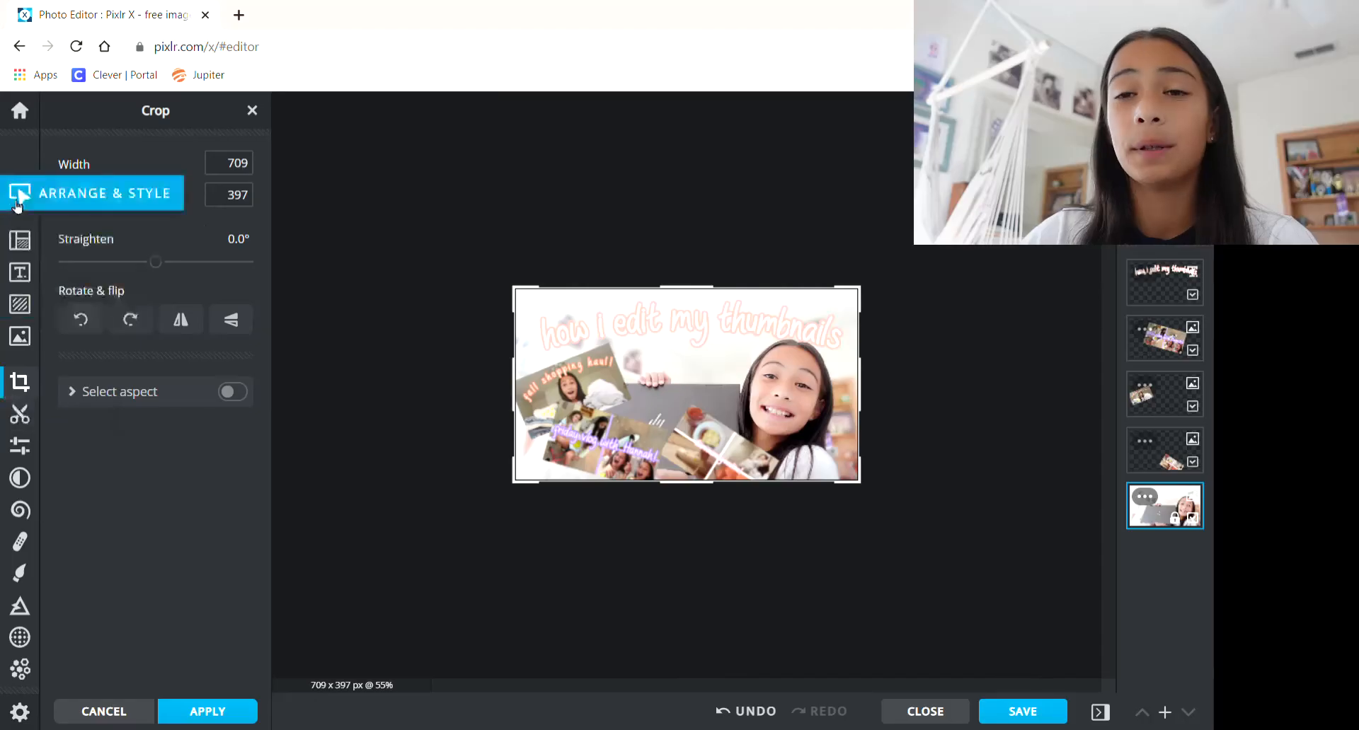
{"action": "left_click", "coordinate": [17, 193]}
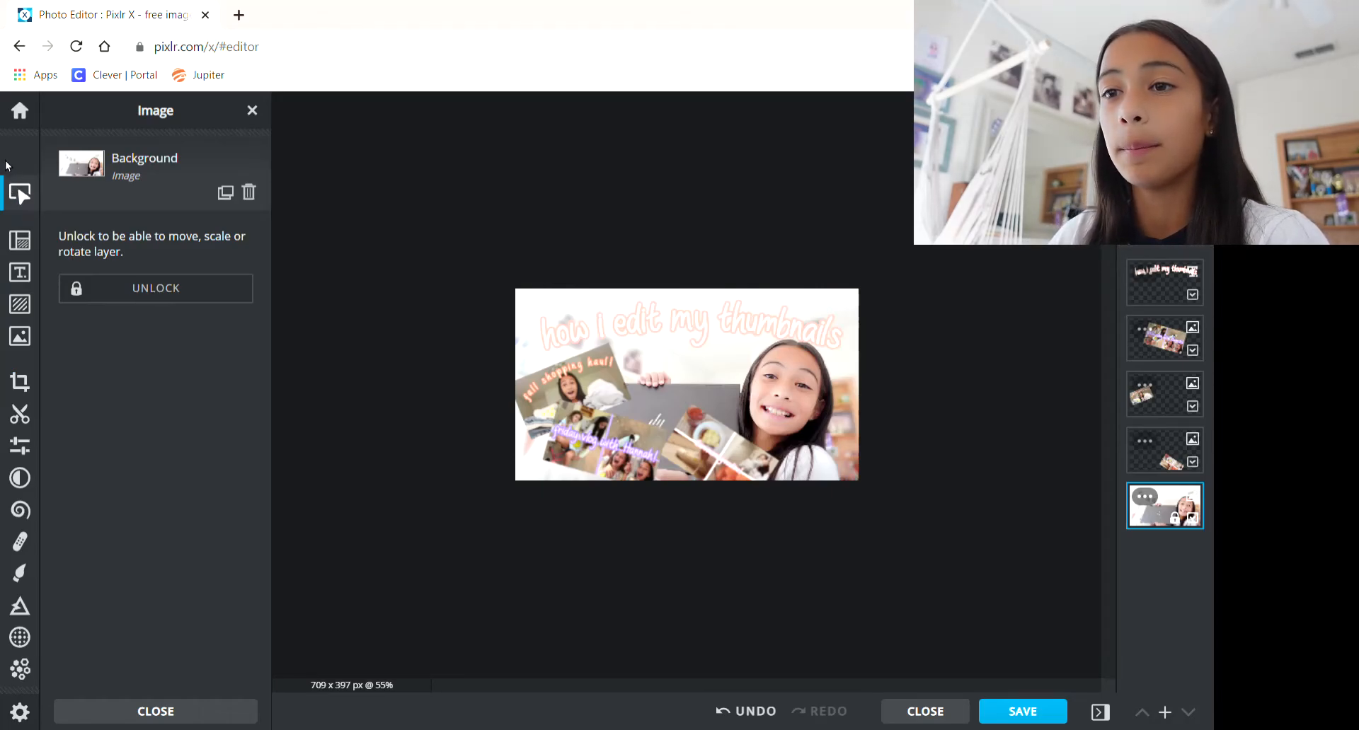
{"action": "left_click", "coordinate": [14, 200]}
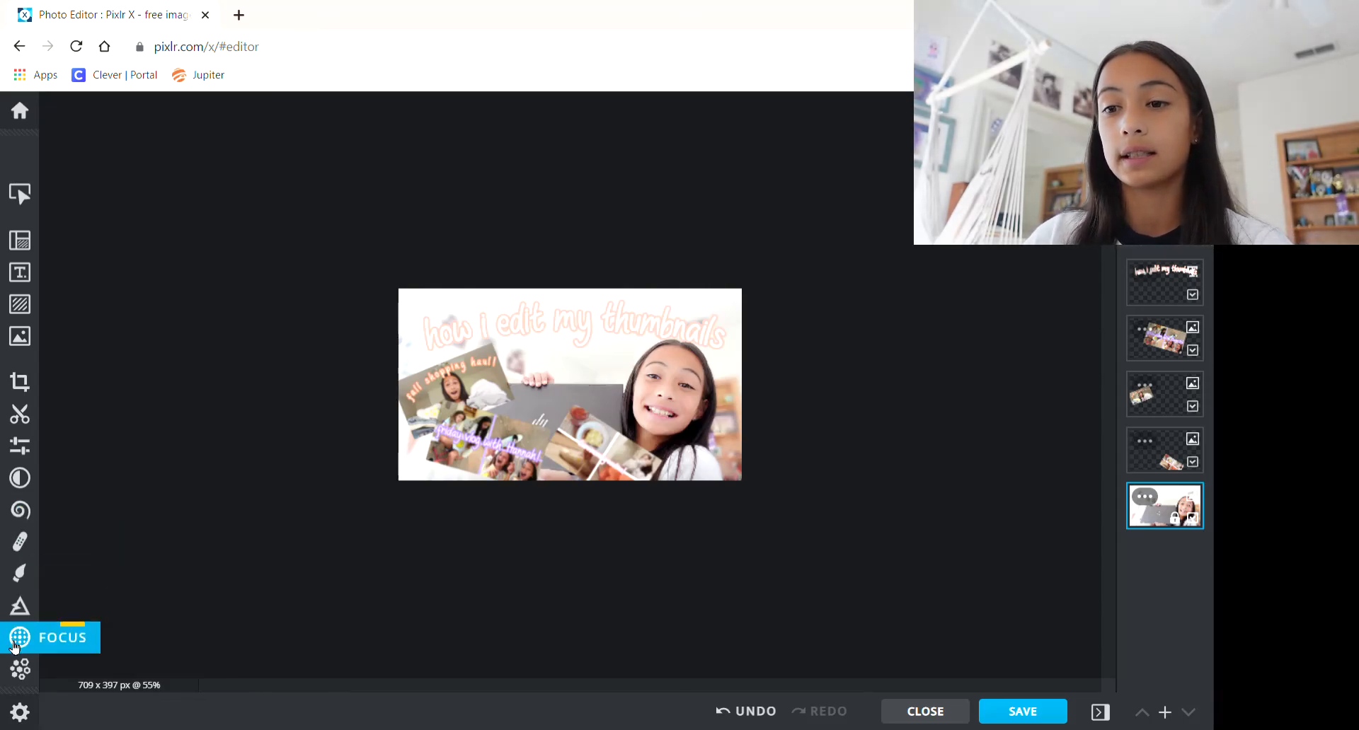
{"action": "left_click", "coordinate": [20, 414]}
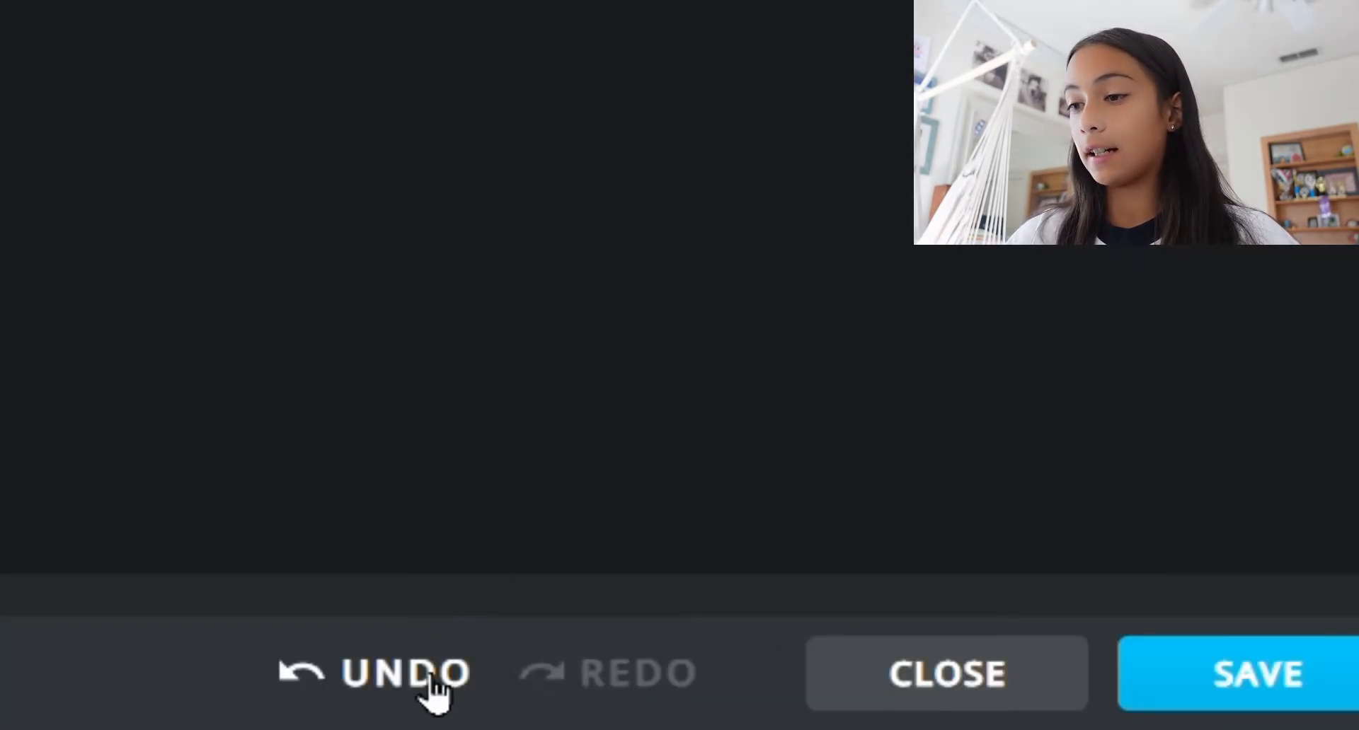
Undo the last thumbnail edit and redo it, and close the background layer's image settings
{"action": "left_click", "coordinate": [765, 714]}
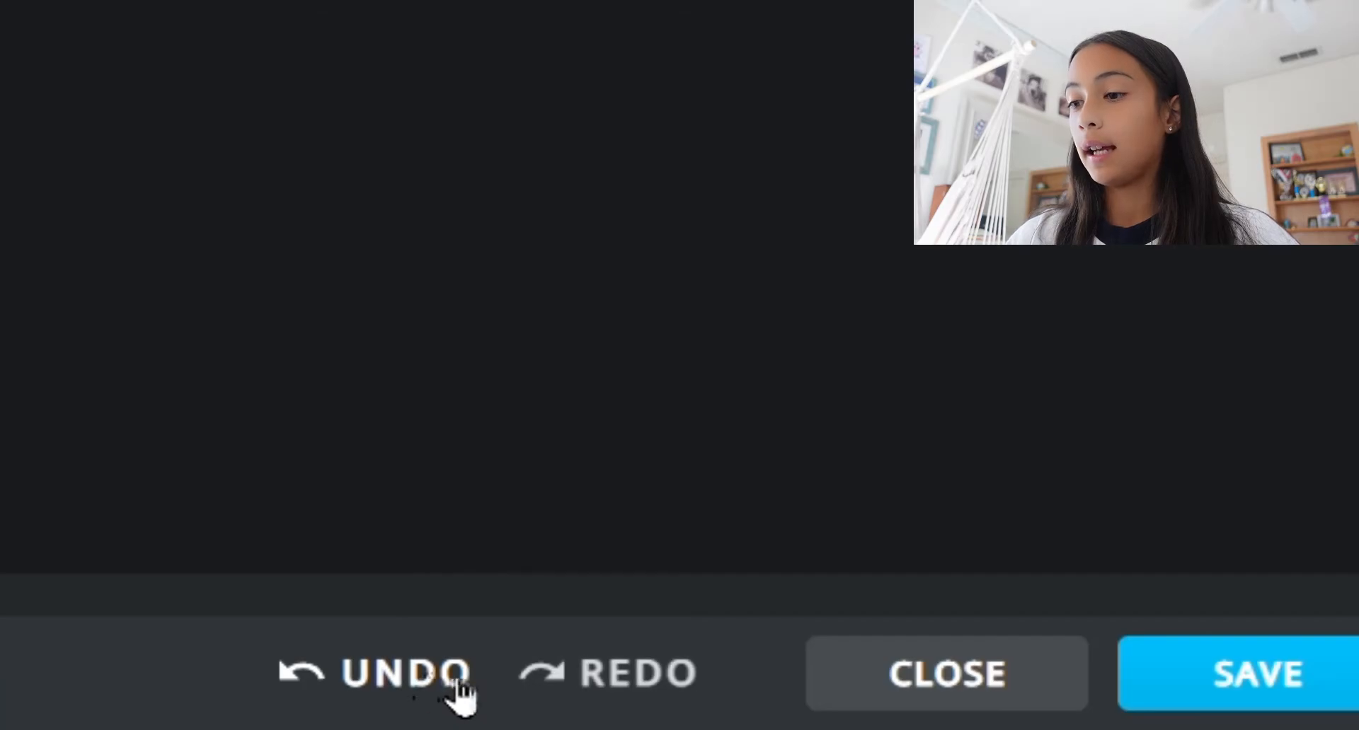
{"action": "left_click", "coordinate": [644, 683]}
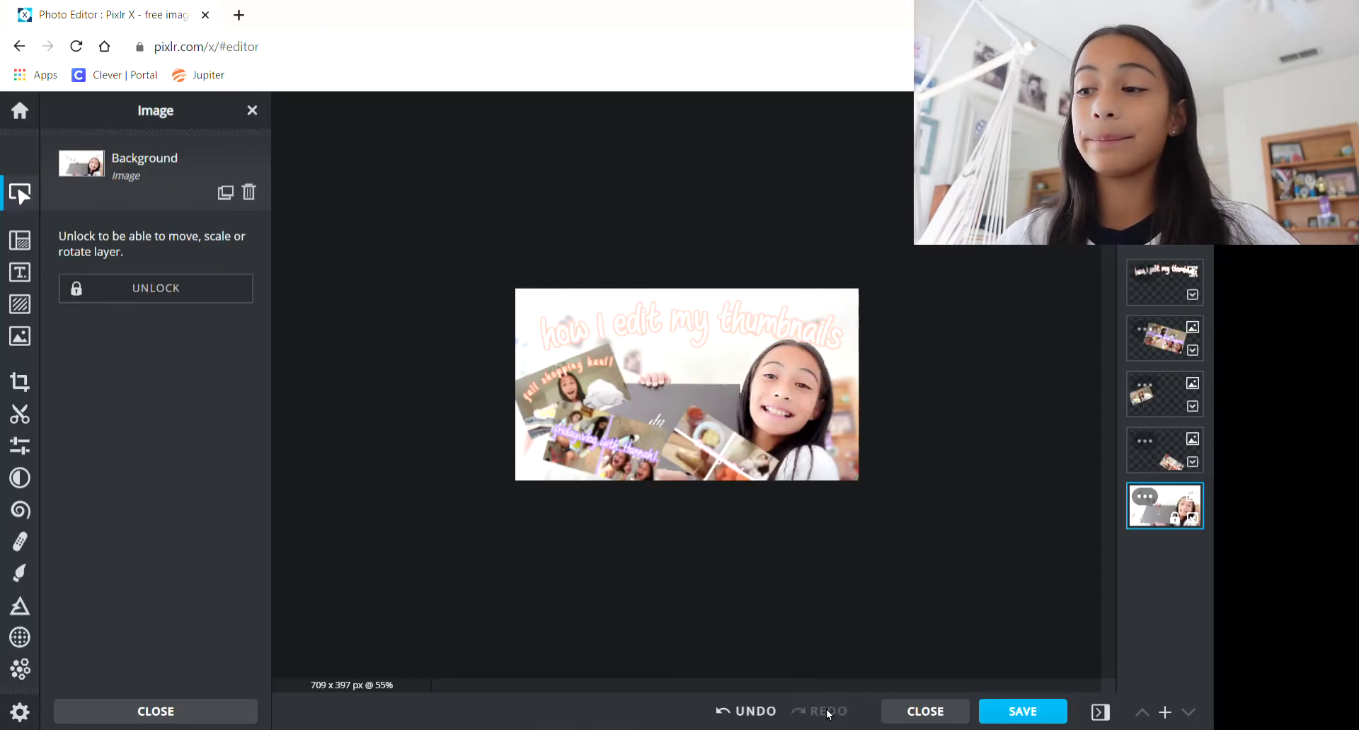
{"action": "left_click", "coordinate": [300, 661]}
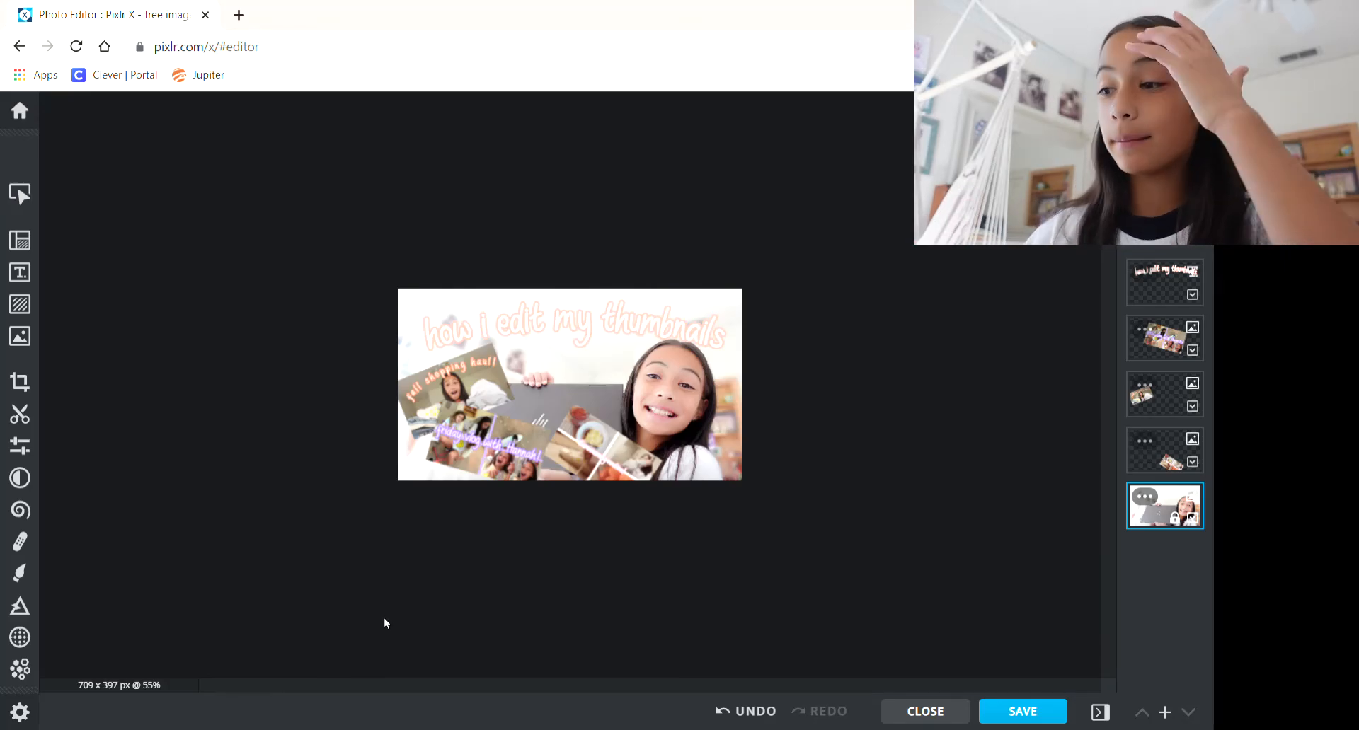
Download the finished thumbnail as a JPG named "how i make my thumbnails thumbnail" with the quality set to 100%
{"action": "left_click", "coordinate": [1022, 708]}
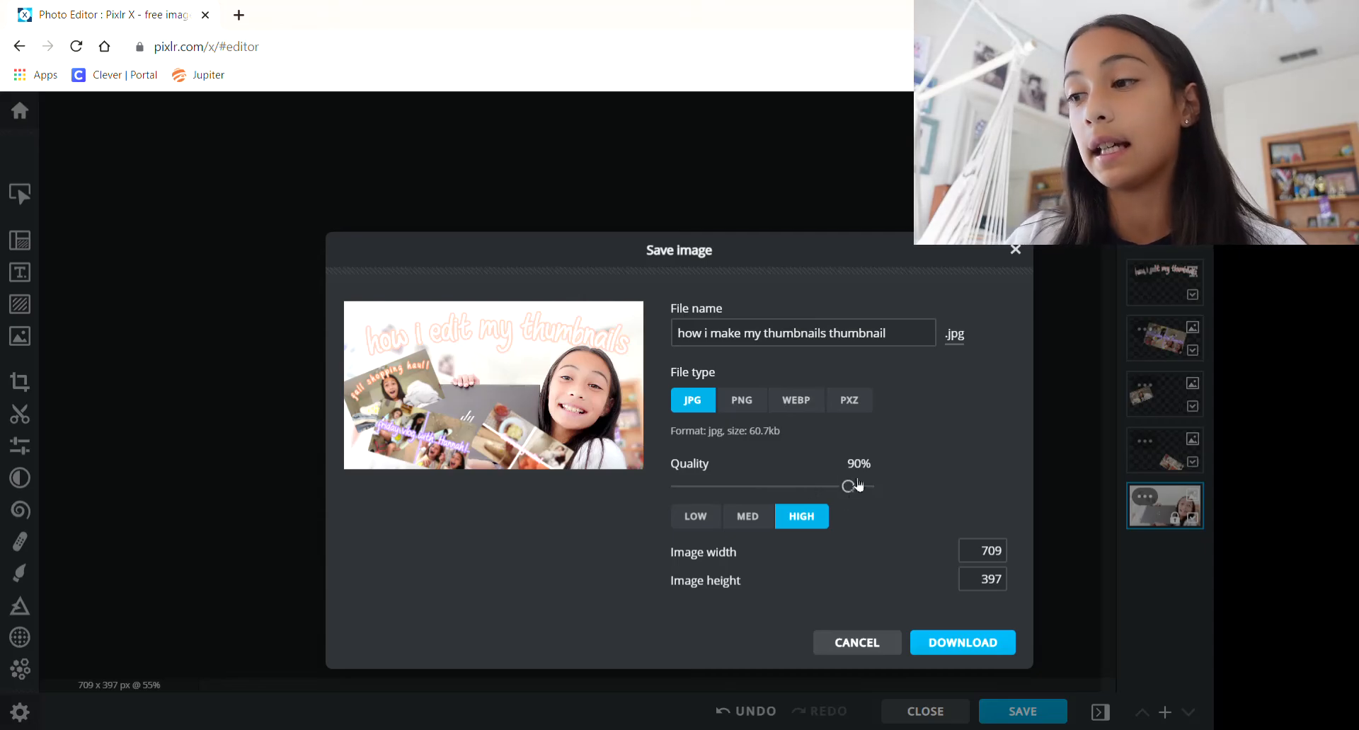
{"action": "left_click_drag", "start_coordinate": [849, 486], "coordinate": [889, 486]}
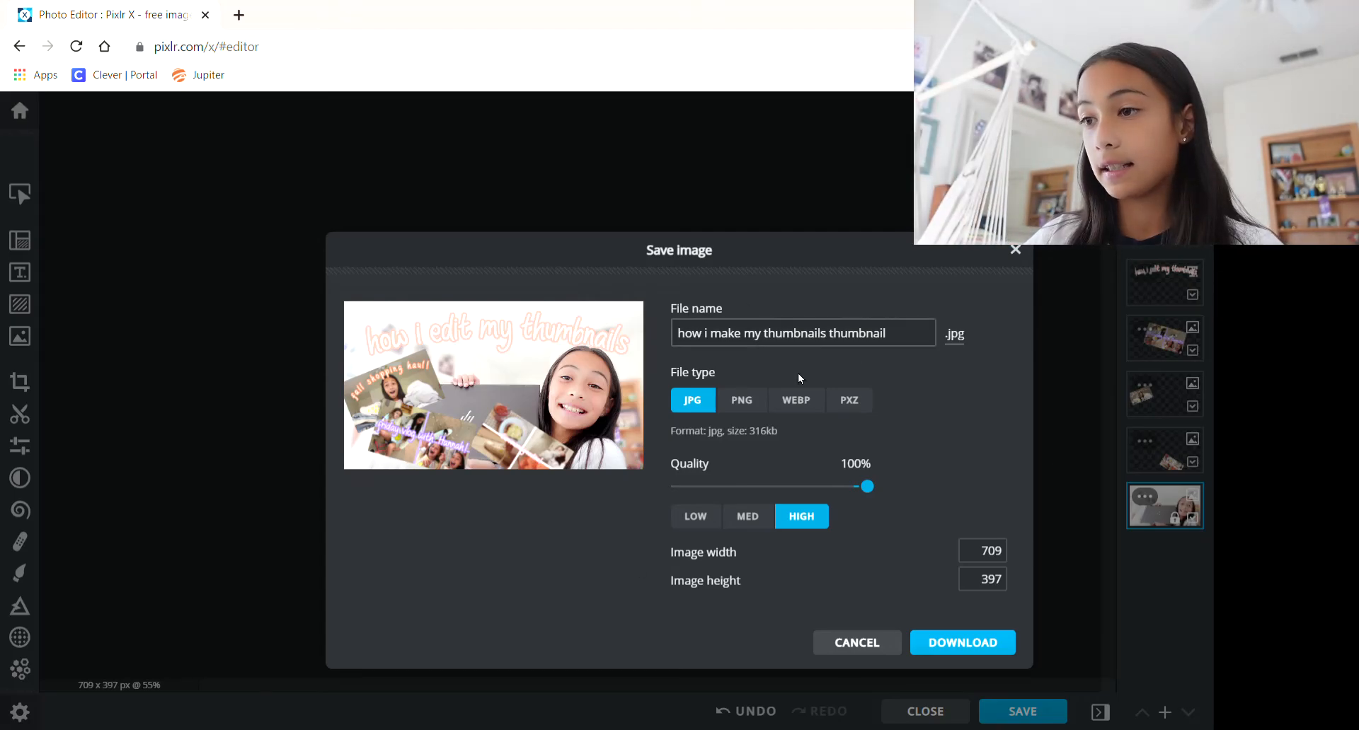
{"action": "left_click", "coordinate": [991, 641]}
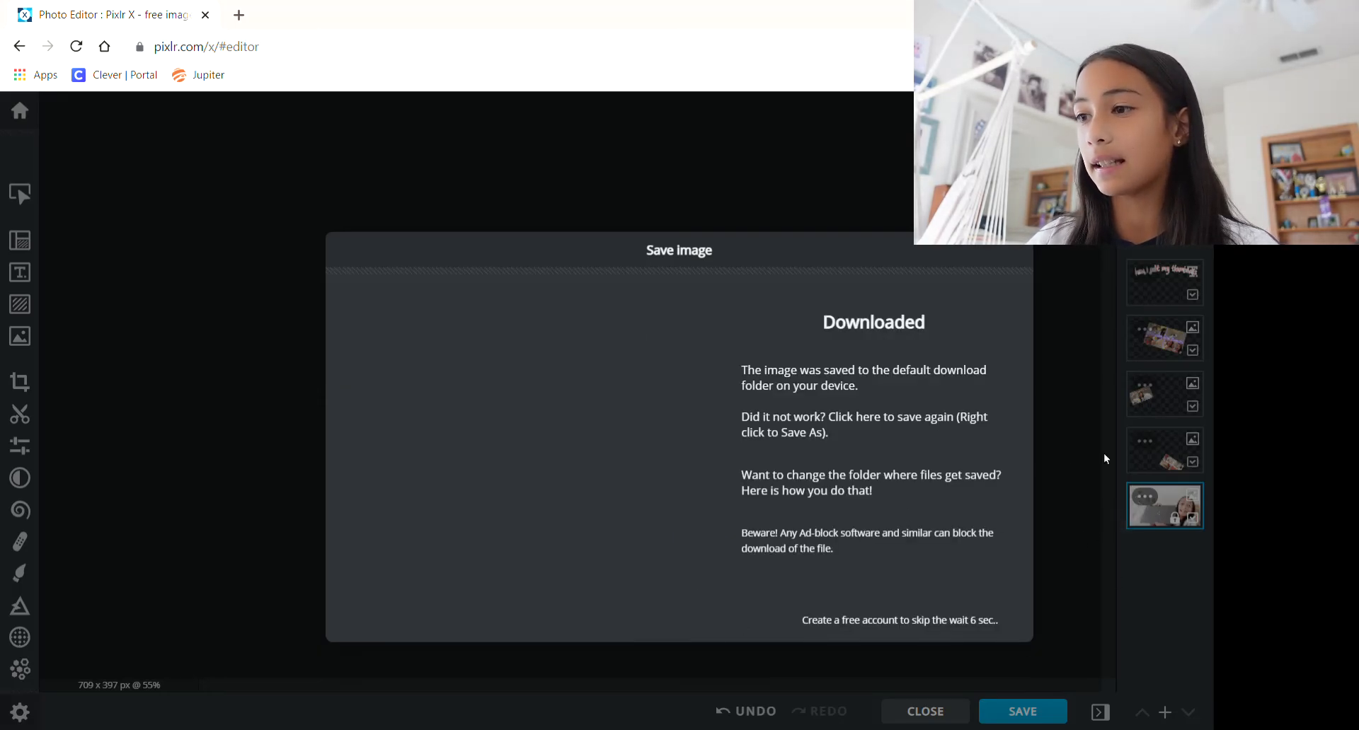